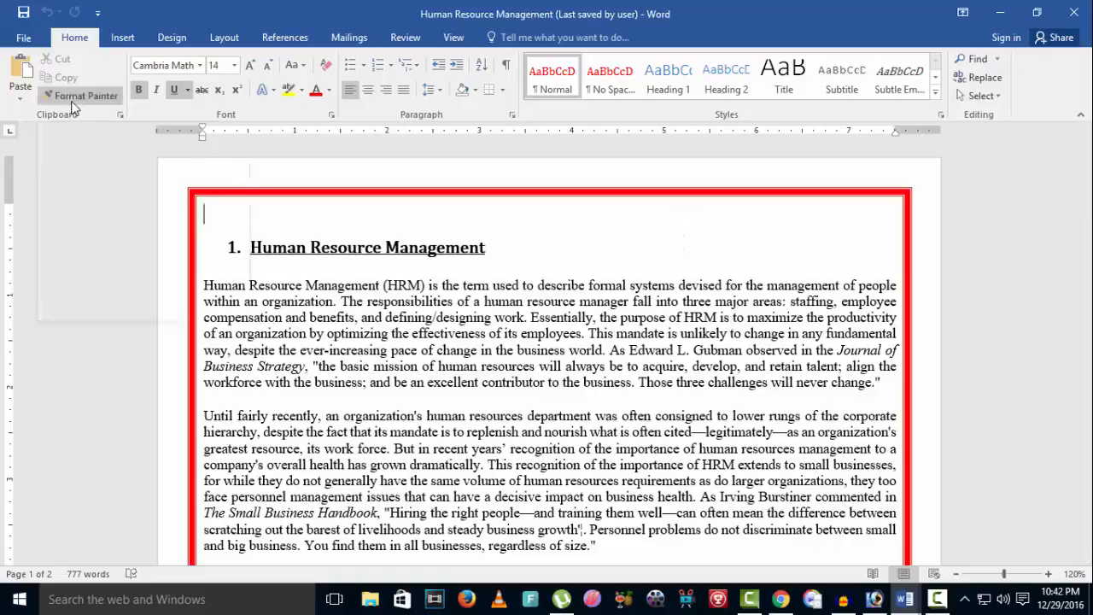
{"action": "left_click", "coordinate": [133, 41]}
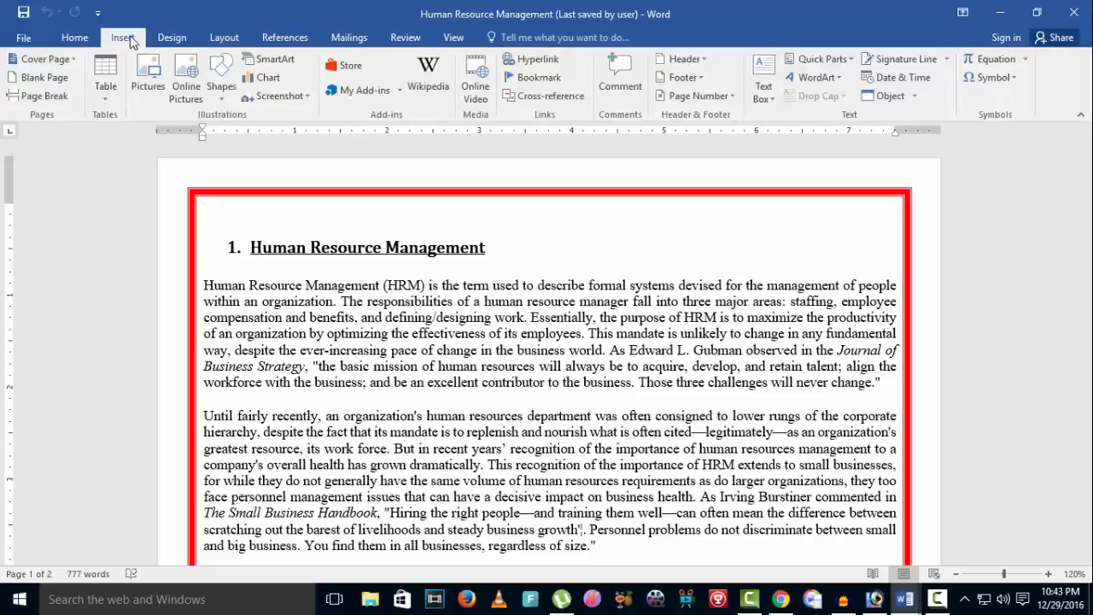
{"action": "left_click", "coordinate": [78, 37]}
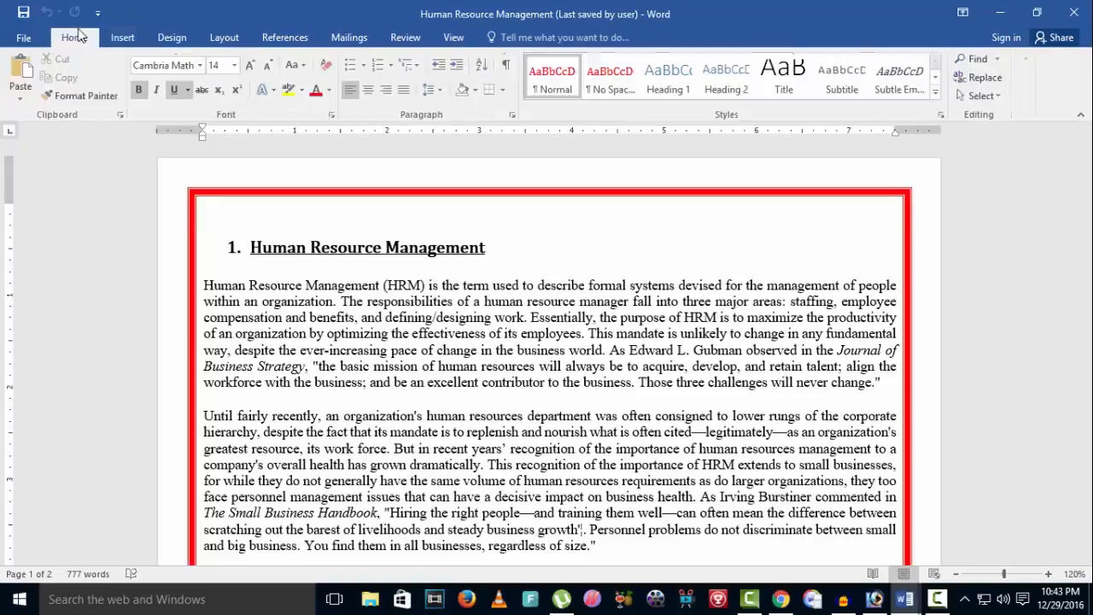
{"action": "left_click", "coordinate": [121, 41]}
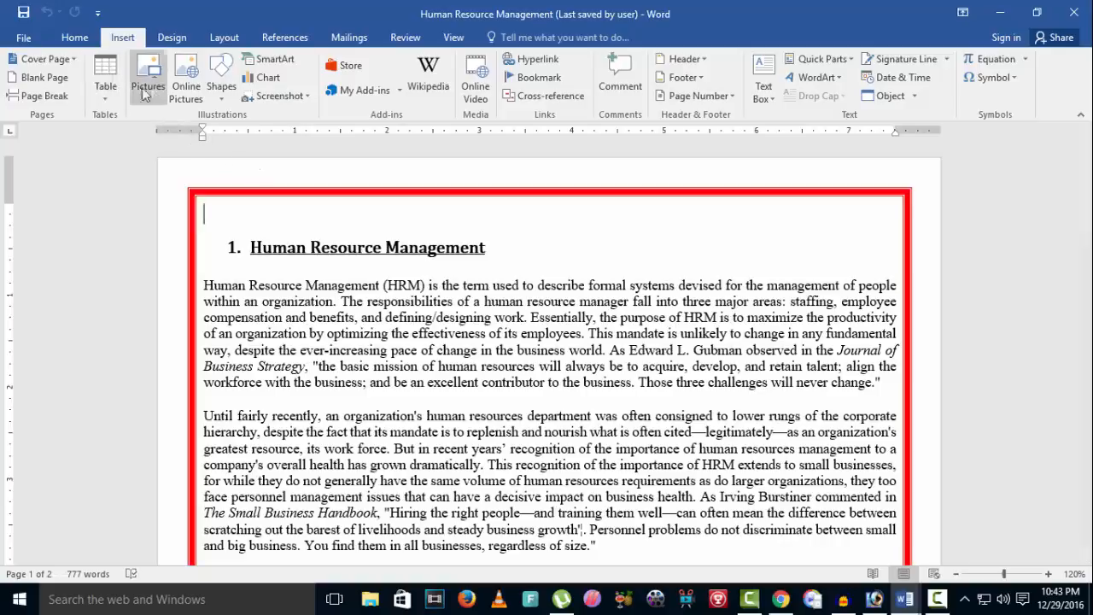
{"action": "left_click", "coordinate": [224, 89]}
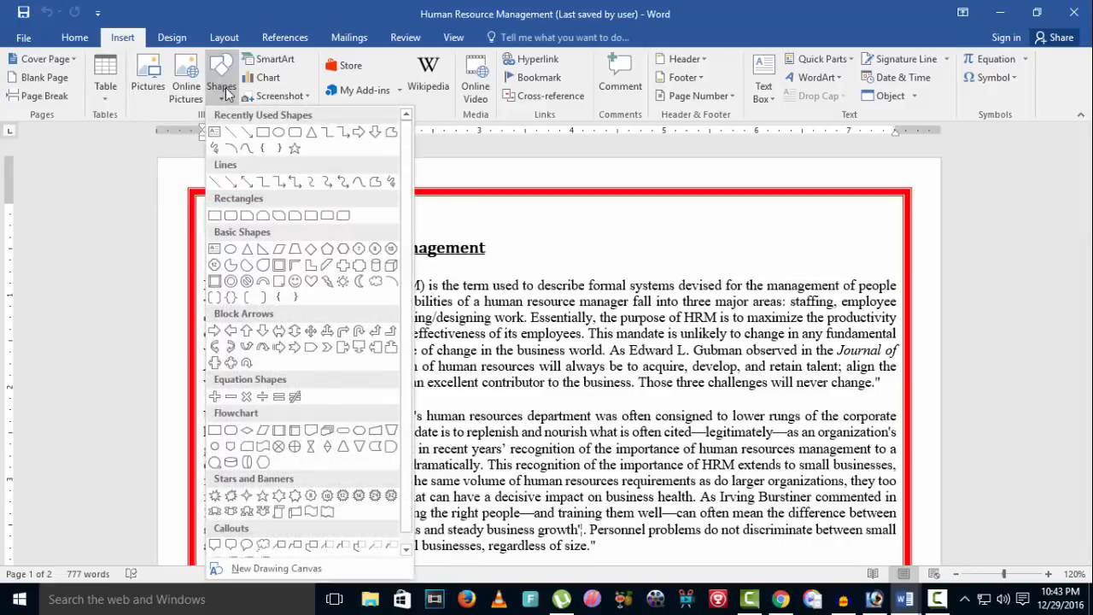
{"action": "left_click", "coordinate": [224, 89]}
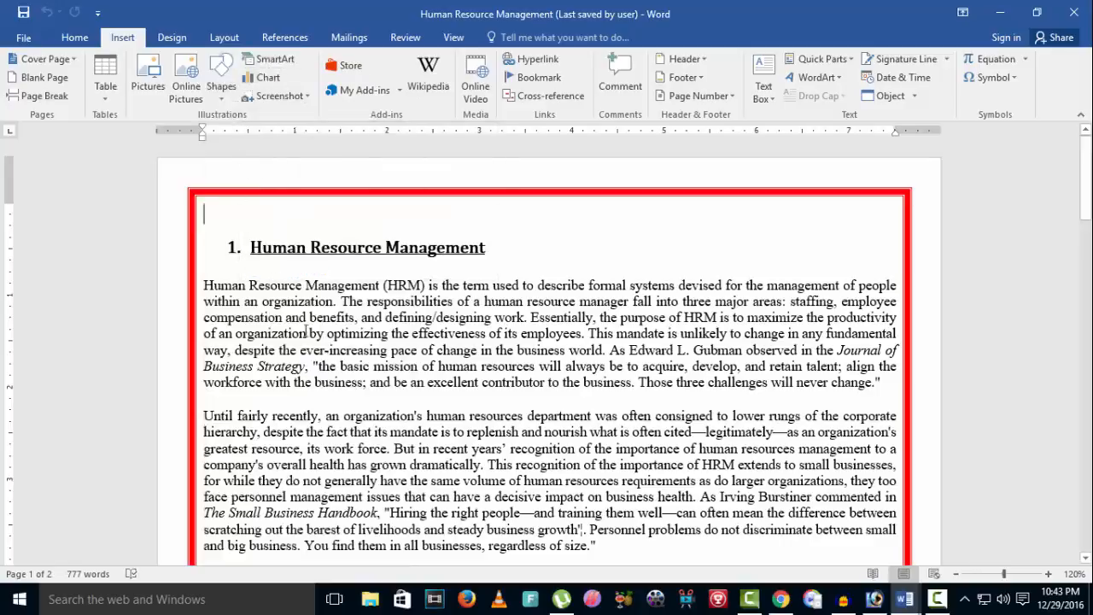
- Open the Insert Chart dialog and examine the previews of the Line, Pie, Bar, Stock, Surface, Radar, Treemap, Sunburst, Histogram and Waterfall types
{"action": "left_click", "coordinate": [264, 75]}
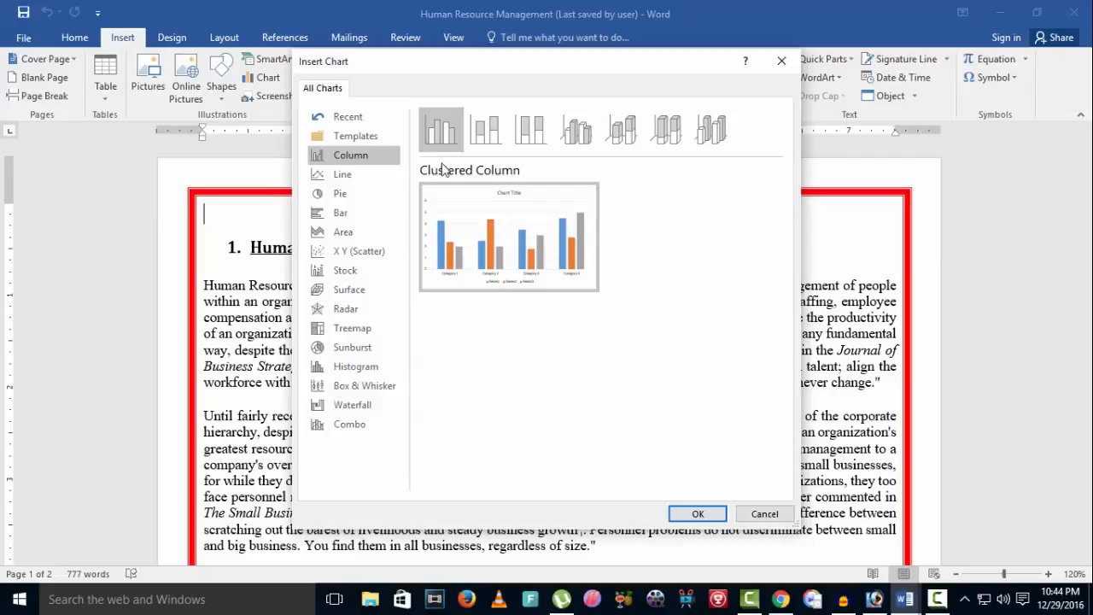
{"action": "mouse_move", "coordinate": [480, 246]}
{"action": "left_click", "coordinate": [344, 174]}
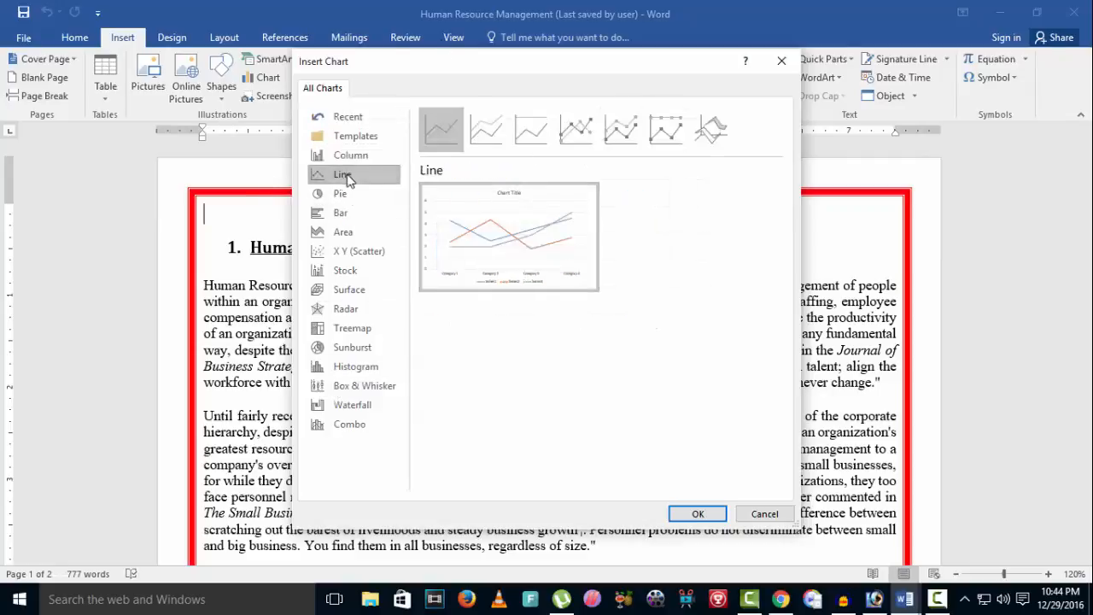
{"action": "left_click", "coordinate": [353, 196]}
{"action": "mouse_move", "coordinate": [453, 267]}
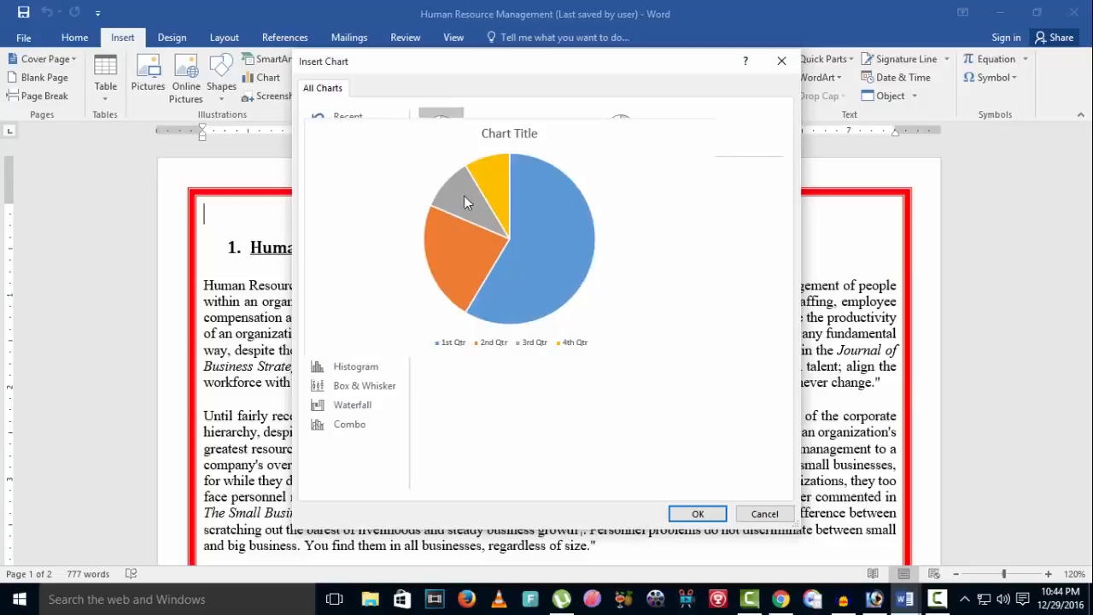
{"action": "mouse_move", "coordinate": [544, 234]}
{"action": "key", "text": "Down"}
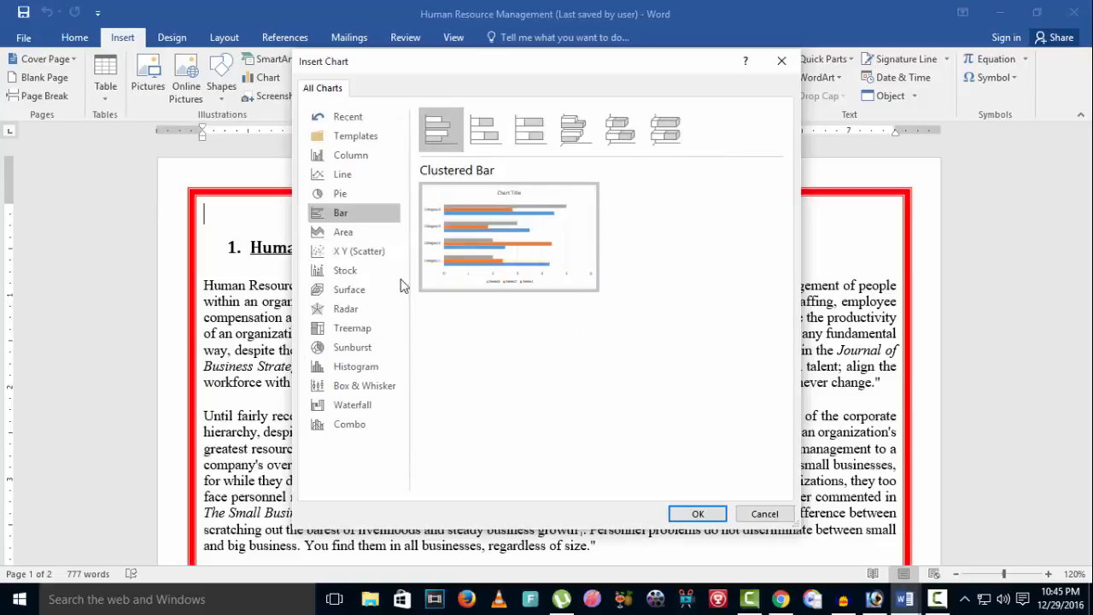
{"action": "left_click", "coordinate": [346, 272]}
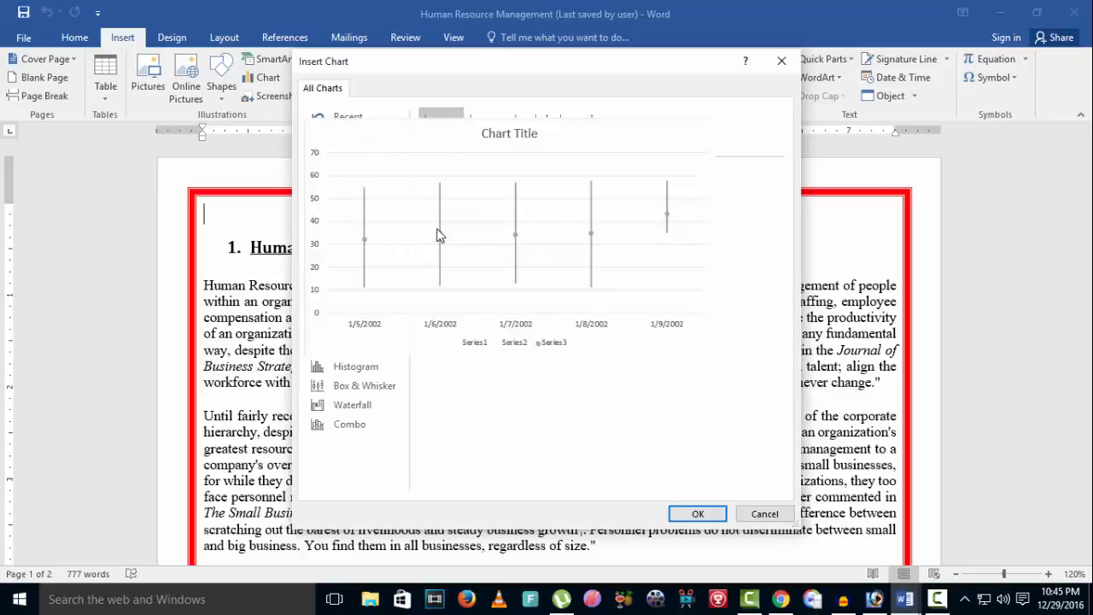
{"action": "left_click", "coordinate": [345, 292]}
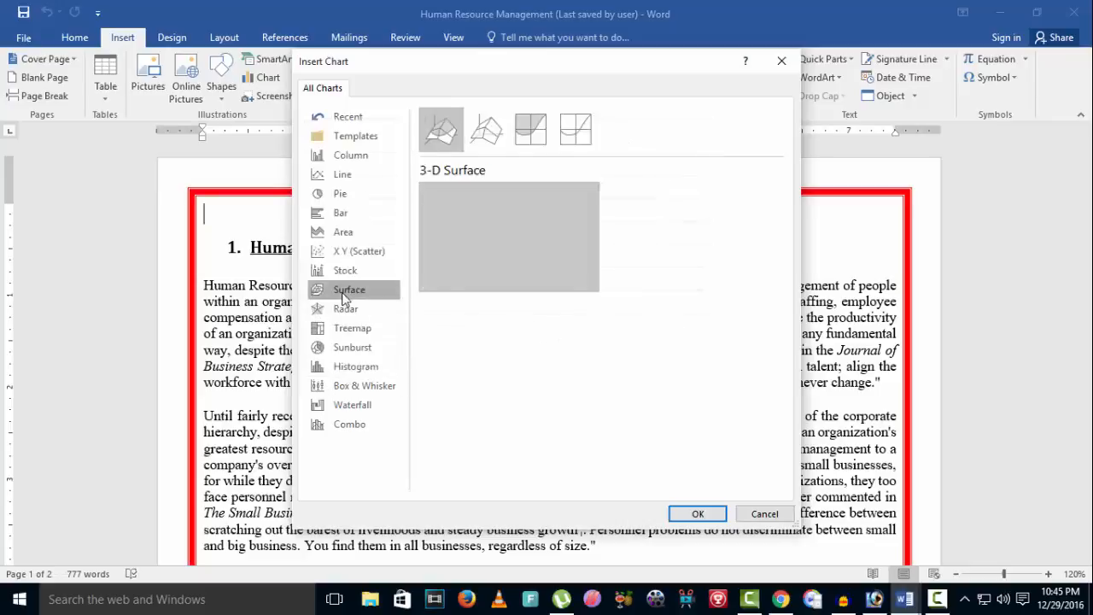
{"action": "left_click", "coordinate": [340, 313]}
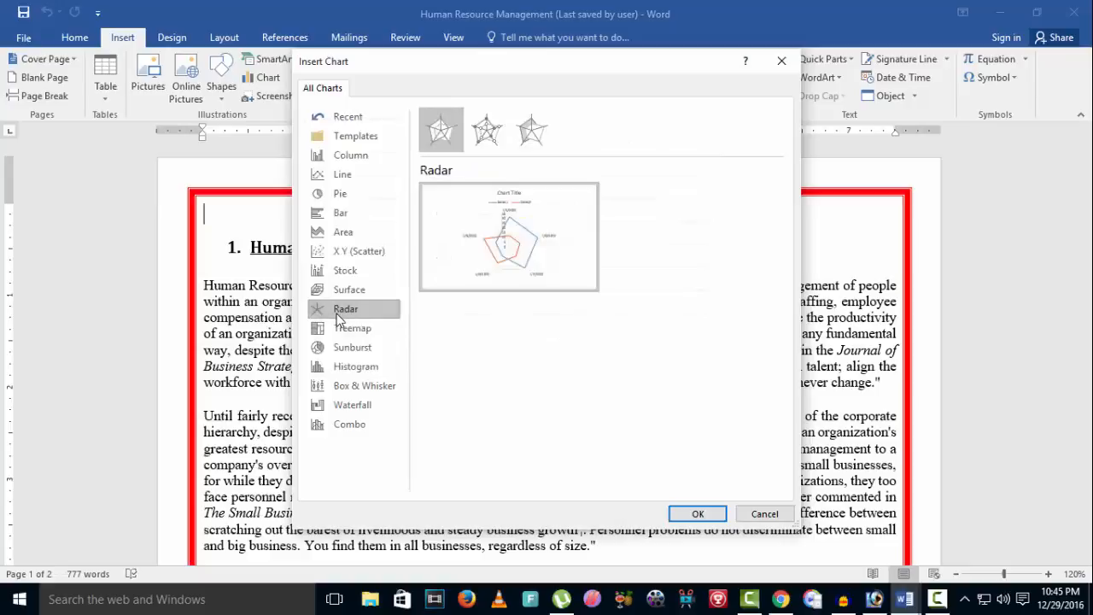
{"action": "left_click", "coordinate": [341, 329]}
{"action": "left_click", "coordinate": [346, 351]}
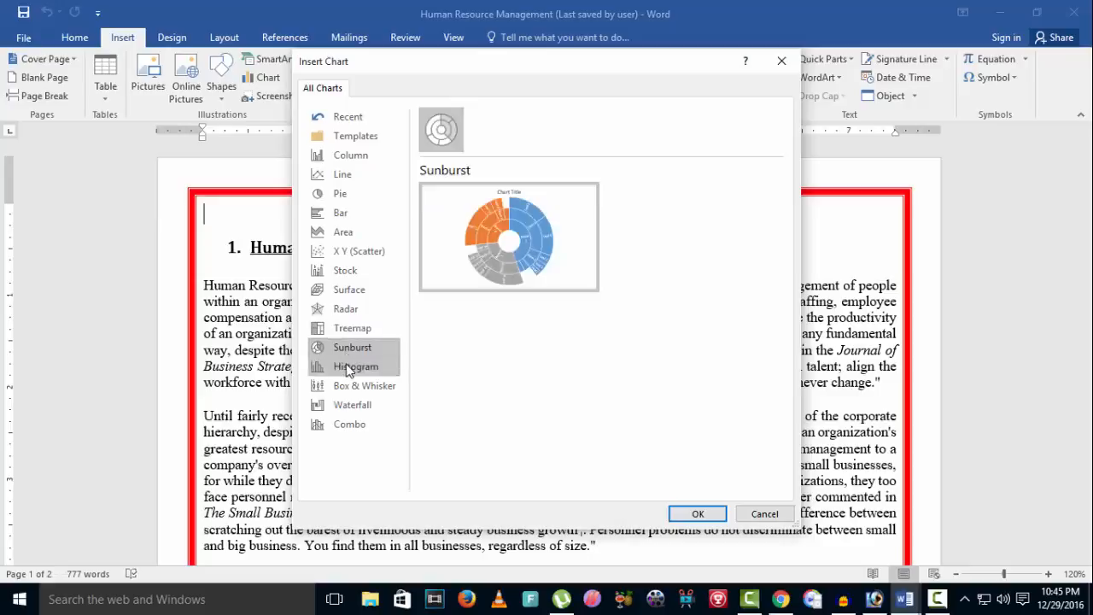
{"action": "left_click", "coordinate": [348, 370]}
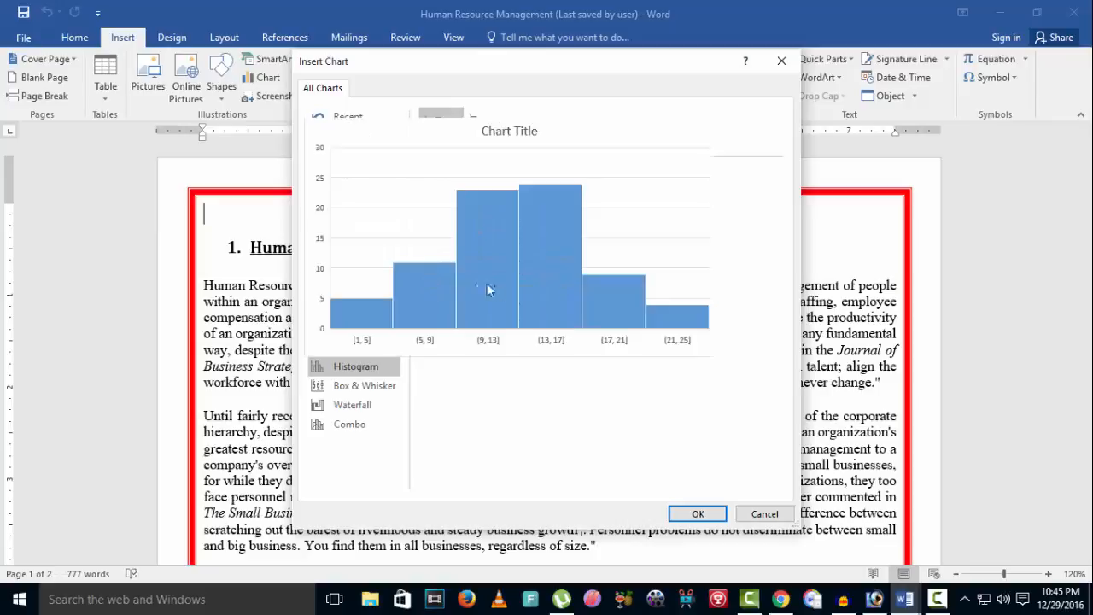
{"action": "left_click", "coordinate": [353, 402]}
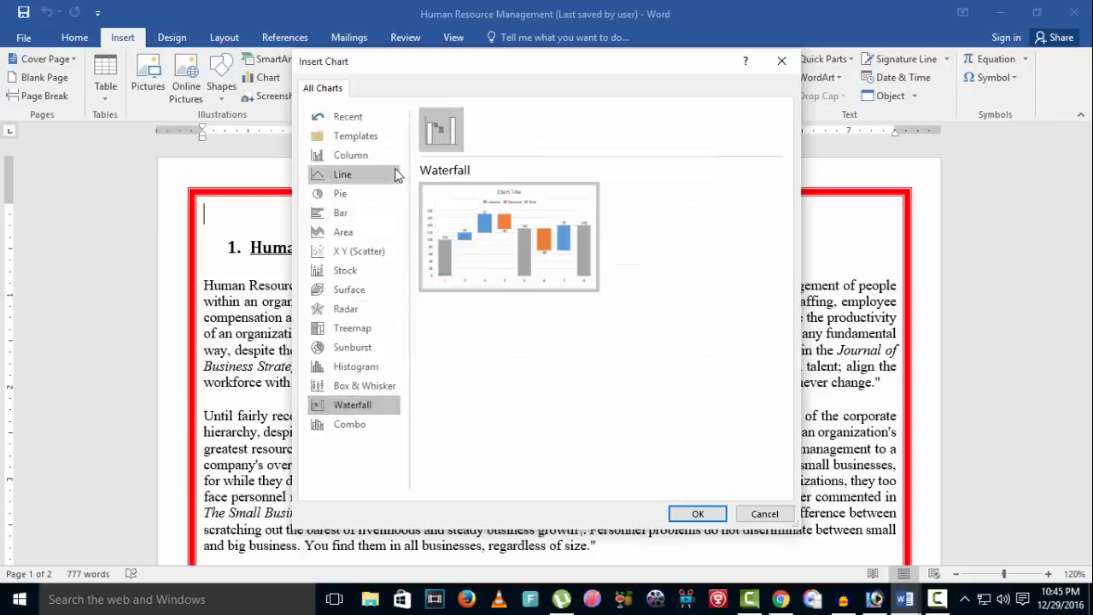
{"action": "left_click", "coordinate": [345, 196]}
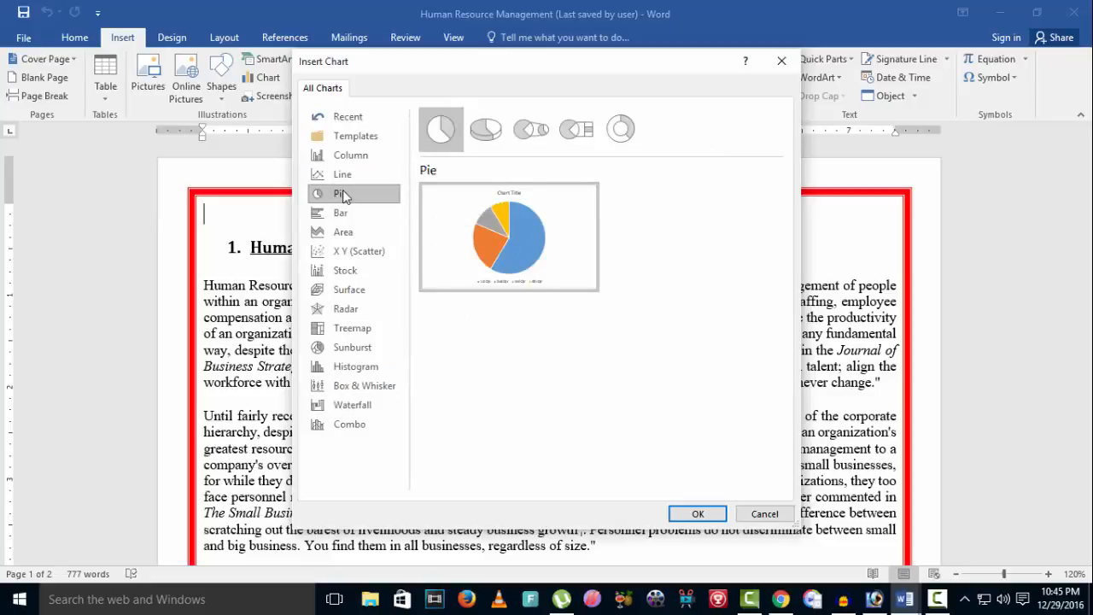
{"action": "left_click", "coordinate": [346, 212]}
{"action": "left_click", "coordinate": [355, 194]}
- Insert a Clustered Column chart above the Human Resource Management heading
{"action": "left_click", "coordinate": [347, 155]}
{"action": "mouse_move", "coordinate": [438, 229]}
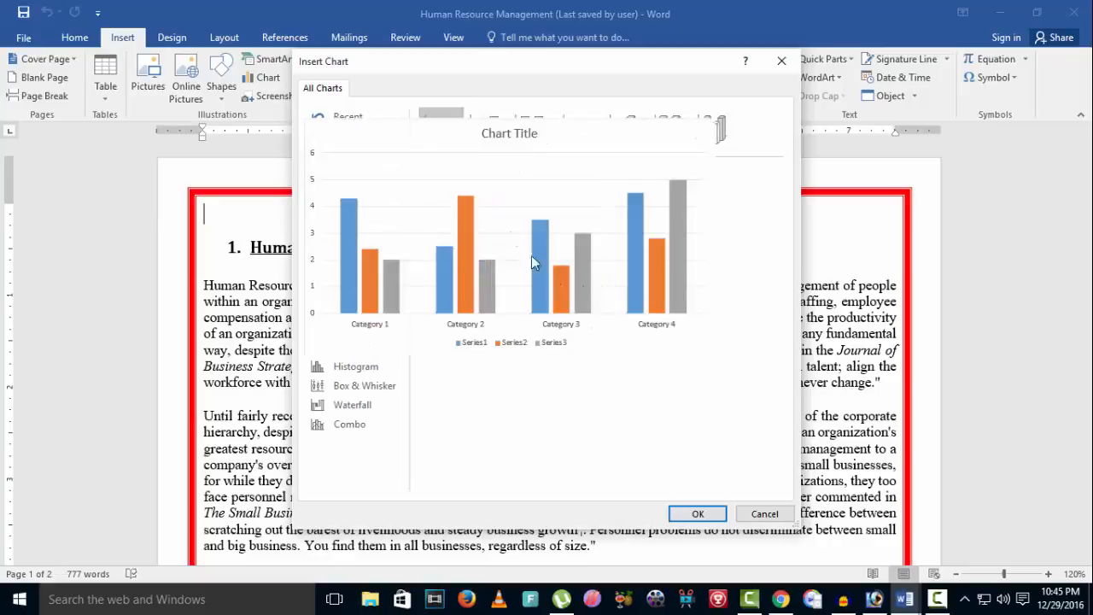
{"action": "left_click", "coordinate": [698, 513]}
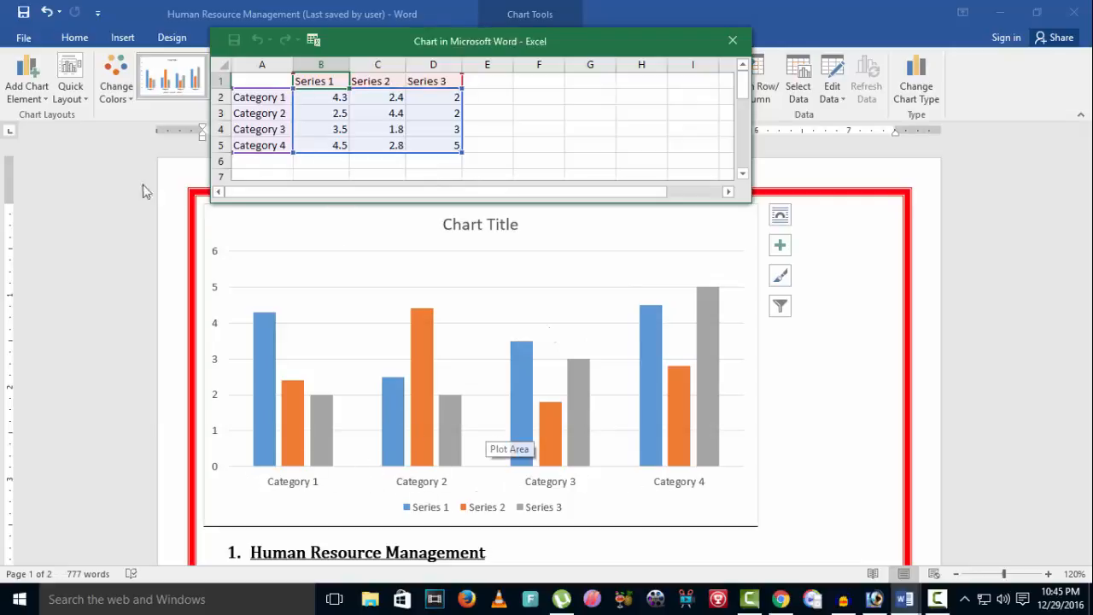
- Rename the first two categories in the chart's data sheet as Dibaties and HIV
{"action": "left_click", "coordinate": [263, 98]}
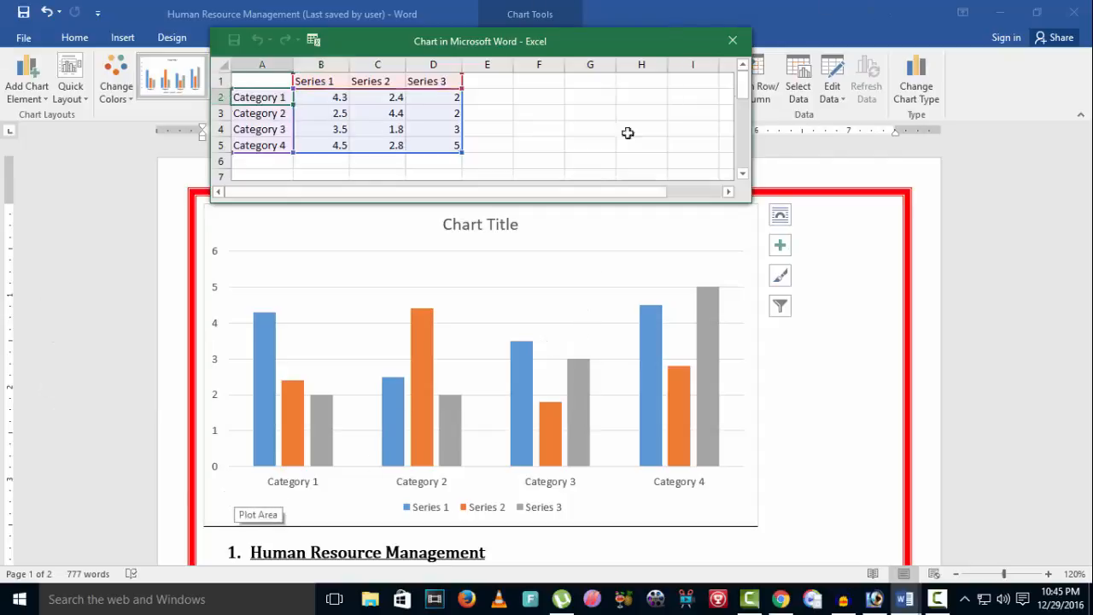
{"action": "double_click", "coordinate": [281, 98]}
{"action": "left_click_drag", "start_coordinate": [288, 97], "coordinate": [208, 95]}
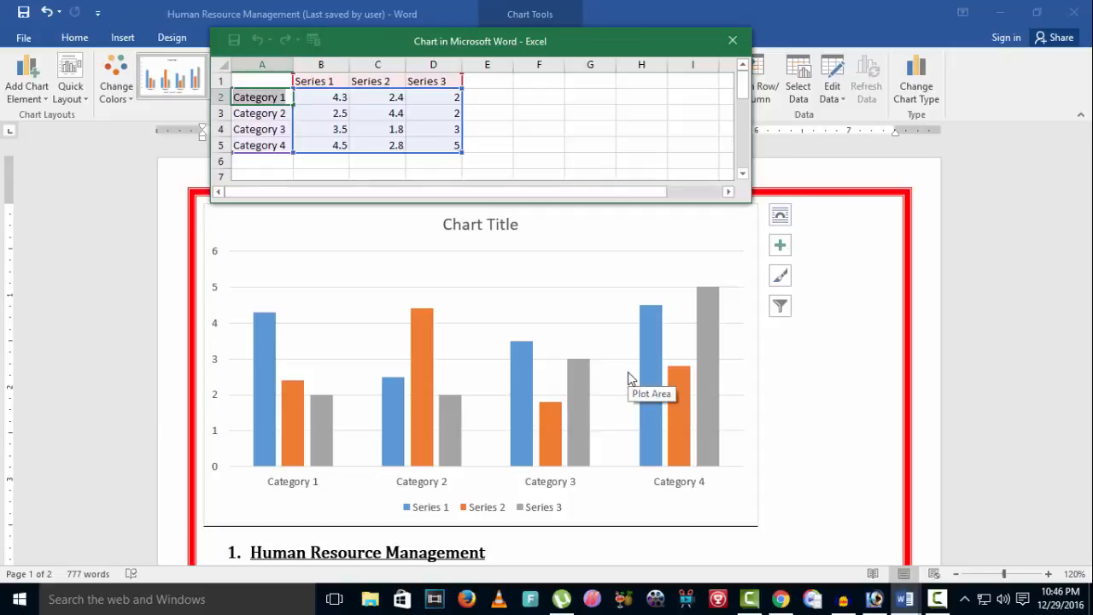
{"action": "type", "text": "Bia"}
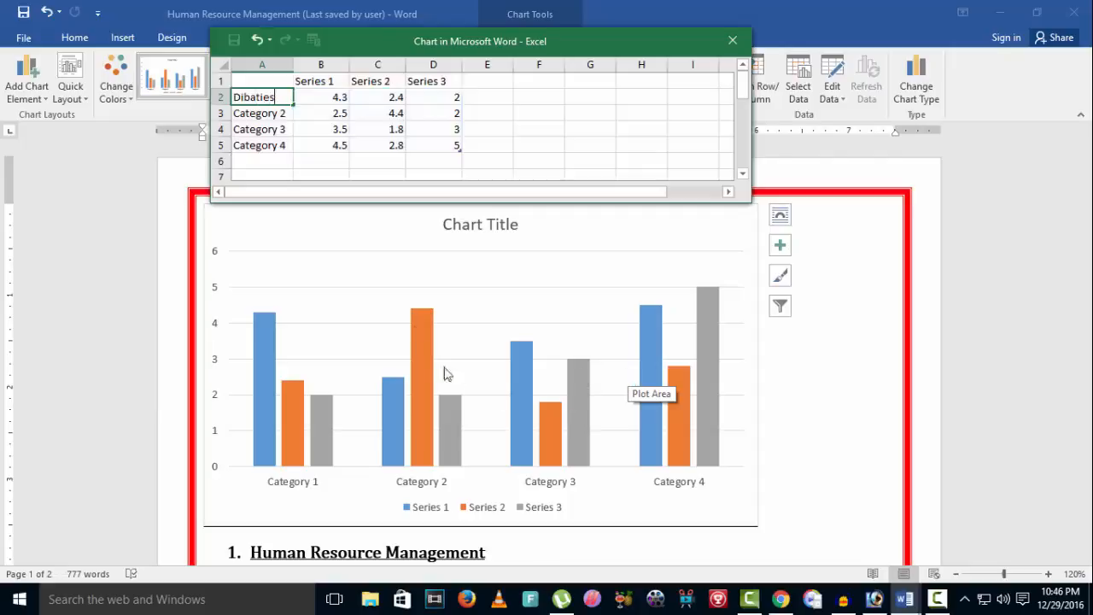
{"action": "left_click", "coordinate": [266, 108]}
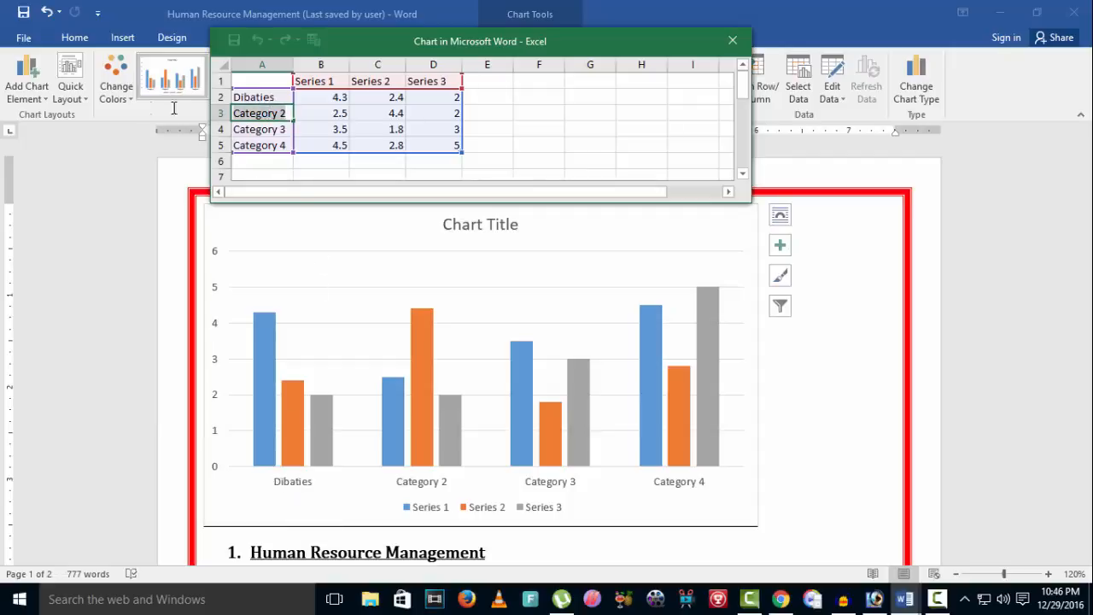
{"action": "type", "text": "HIV"}
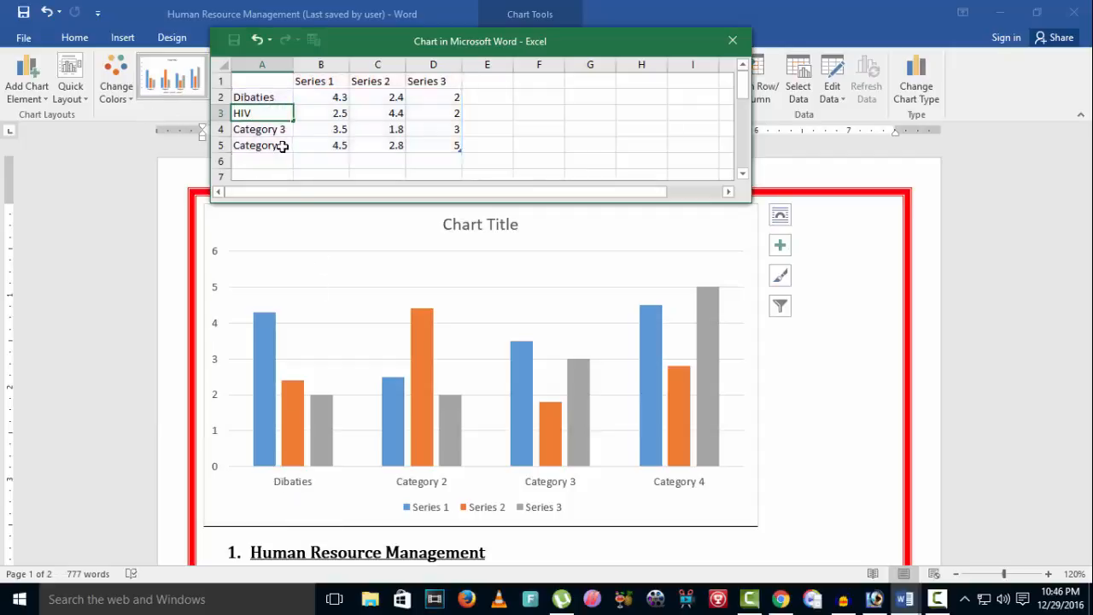
{"action": "key", "text": "Return"}
- Rename the third and fourth categories in the chart's data sheet as Cancer and ICU
{"action": "double_click", "coordinate": [282, 129]}
{"action": "key", "text": "Escape"}
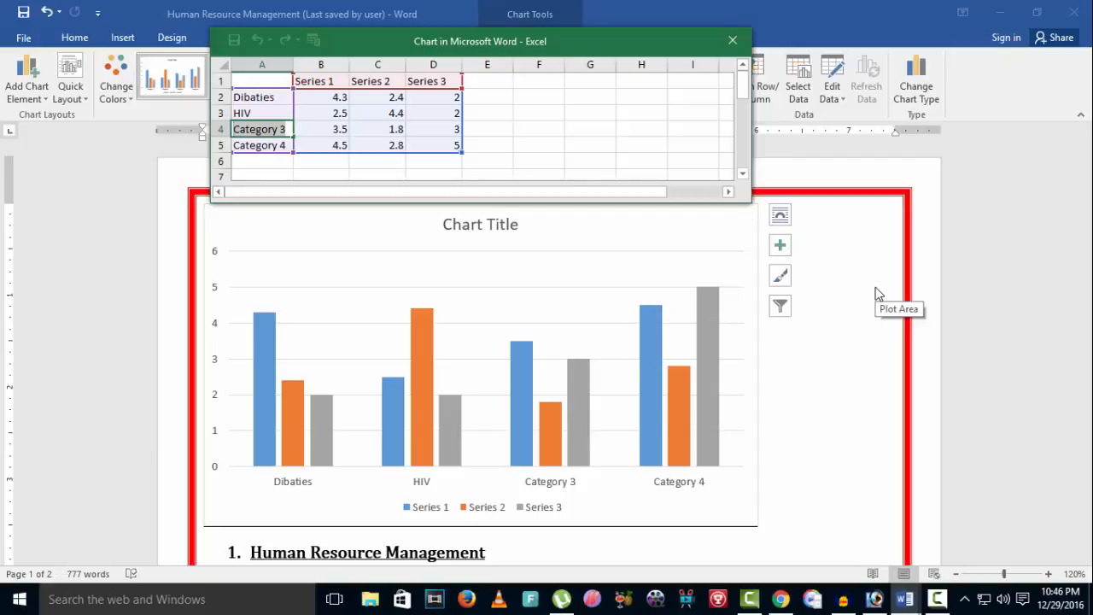
{"action": "type", "text": "Cancer"}
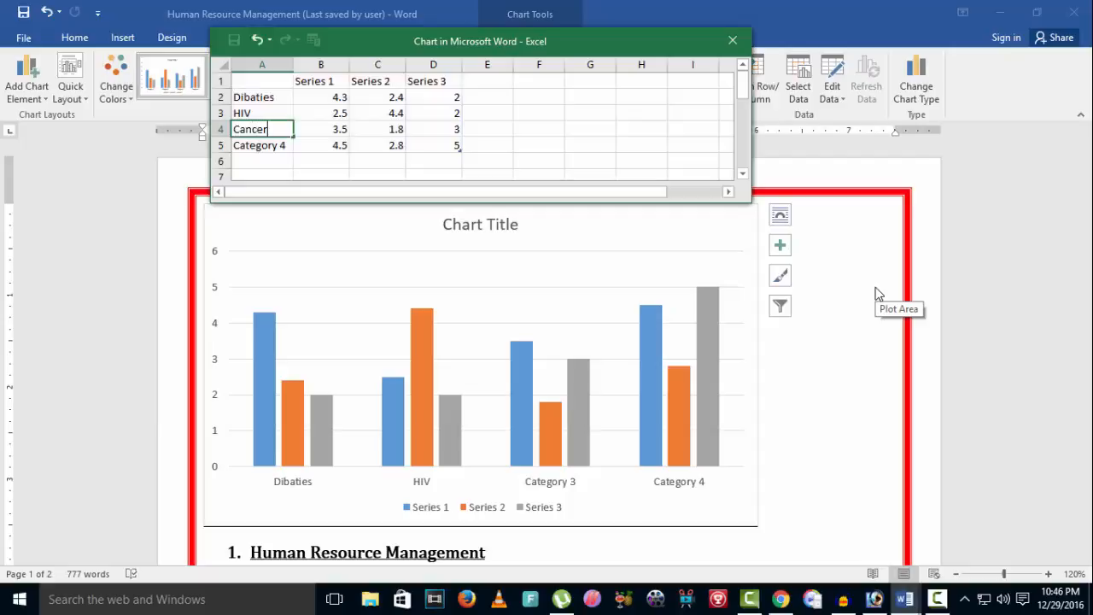
{"action": "double_click", "coordinate": [288, 146]}
{"action": "left_click_drag", "start_coordinate": [288, 145], "coordinate": [243, 146]}
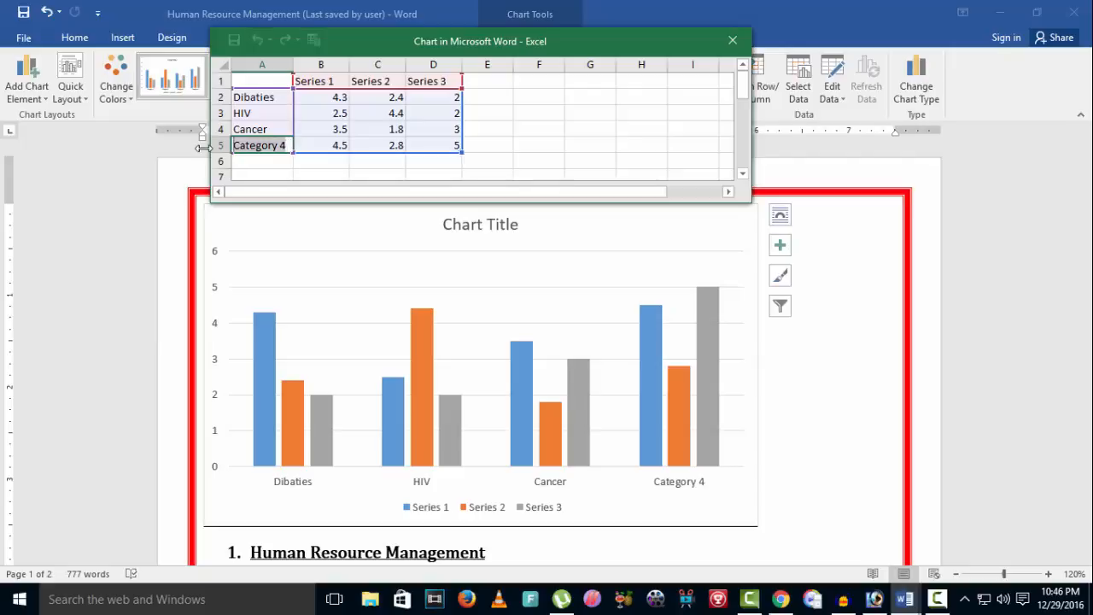
{"action": "type", "text": "ICU"}
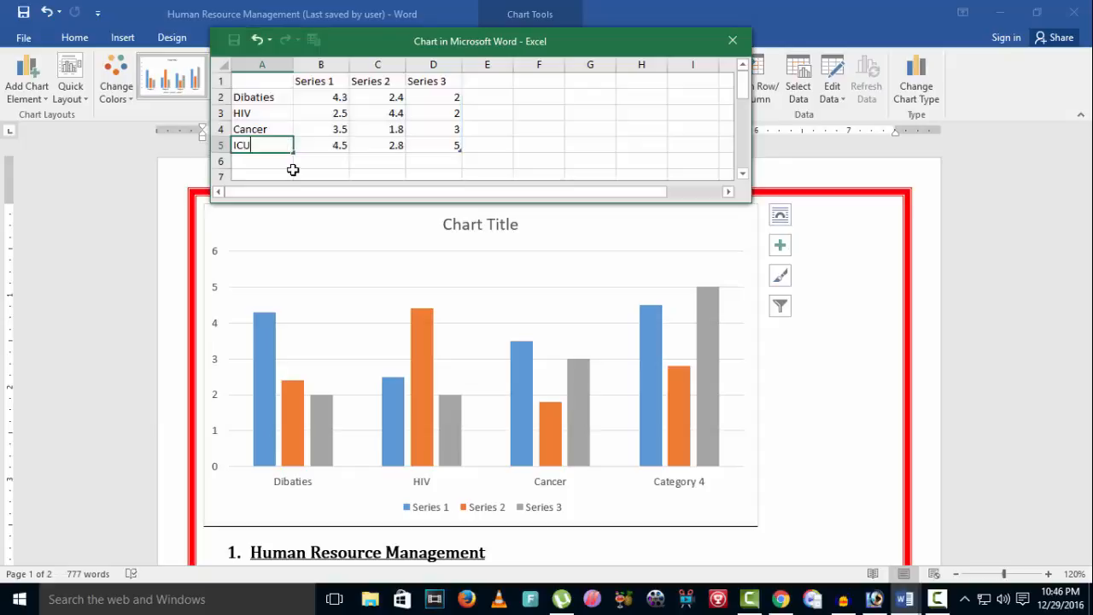
{"action": "left_click", "coordinate": [332, 100]}
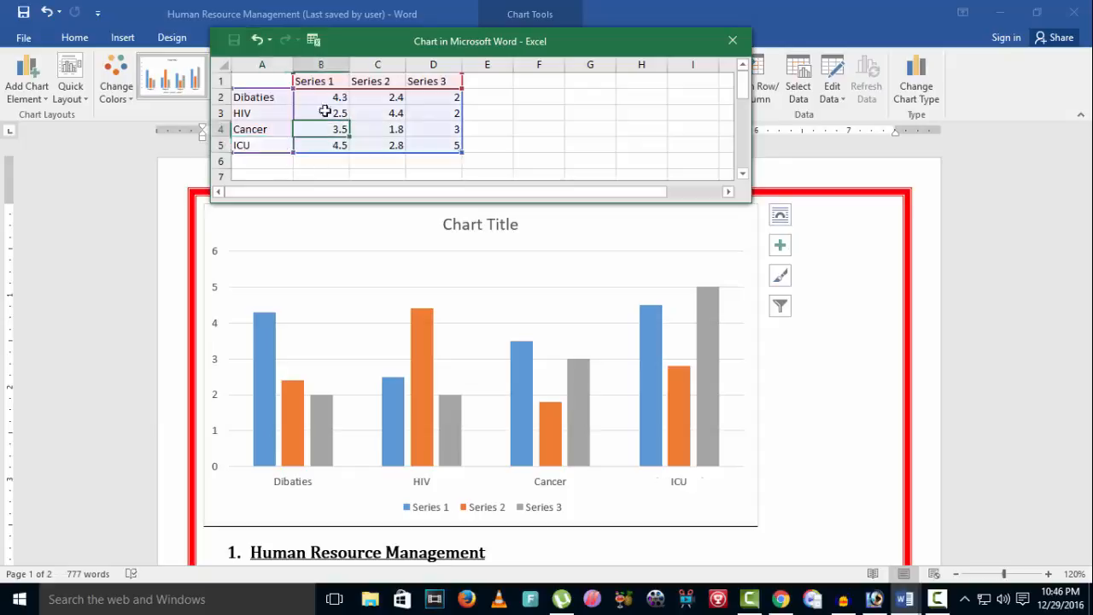
{"action": "double_click", "coordinate": [324, 101]}
{"action": "left_click_drag", "start_coordinate": [326, 101], "coordinate": [349, 98]}
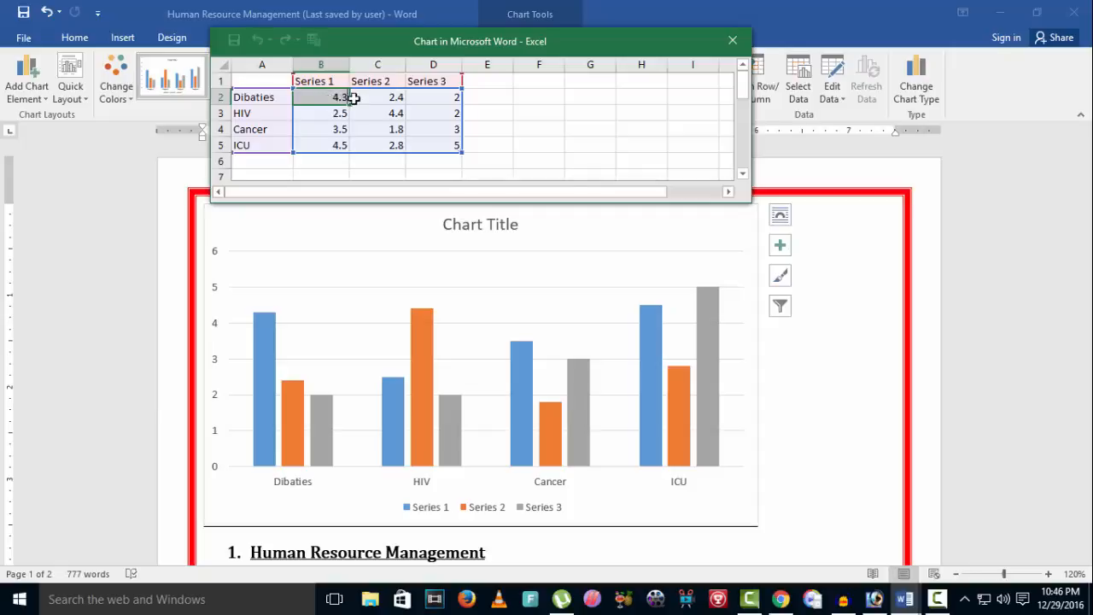
{"action": "left_click", "coordinate": [385, 132]}
{"action": "left_click", "coordinate": [303, 146]}
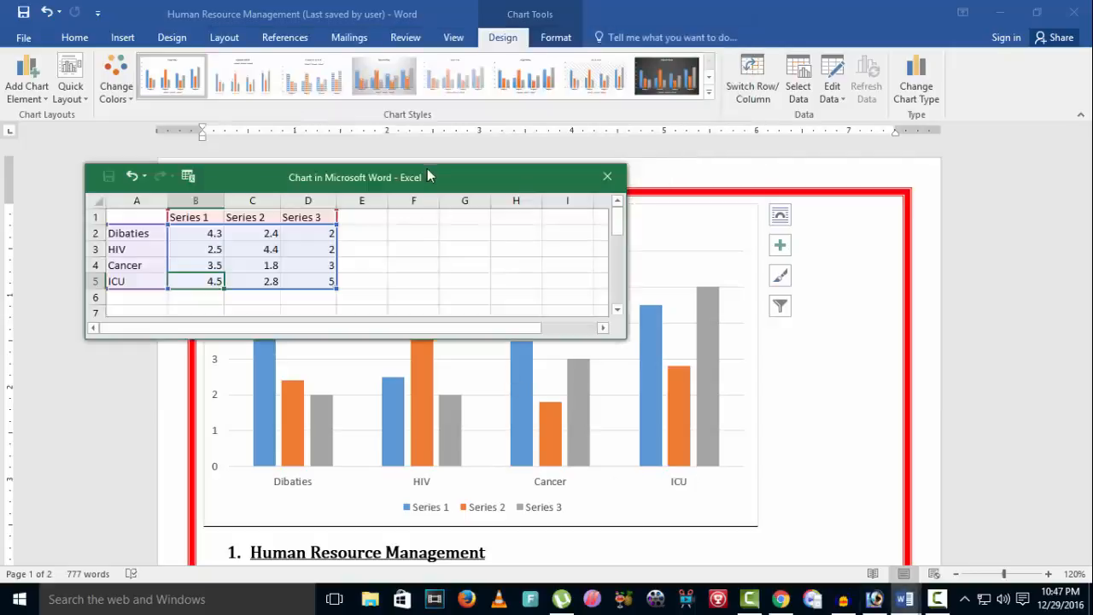
{"action": "left_click_drag", "start_coordinate": [428, 174], "coordinate": [472, 218]}
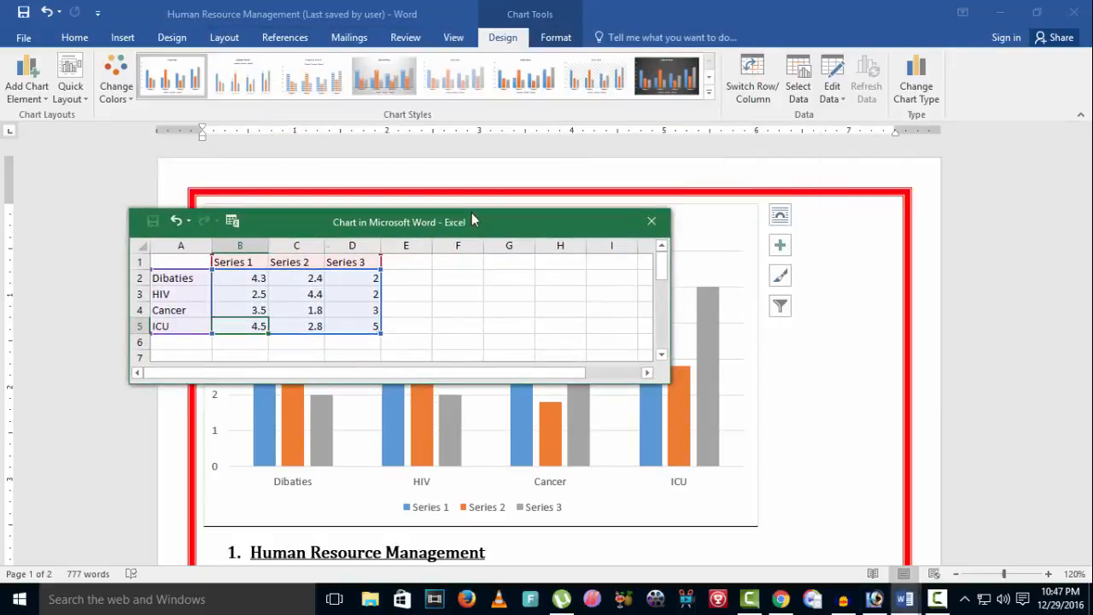
{"action": "left_click", "coordinate": [293, 327]}
{"action": "left_click", "coordinate": [337, 323]}
{"action": "left_click", "coordinate": [358, 312]}
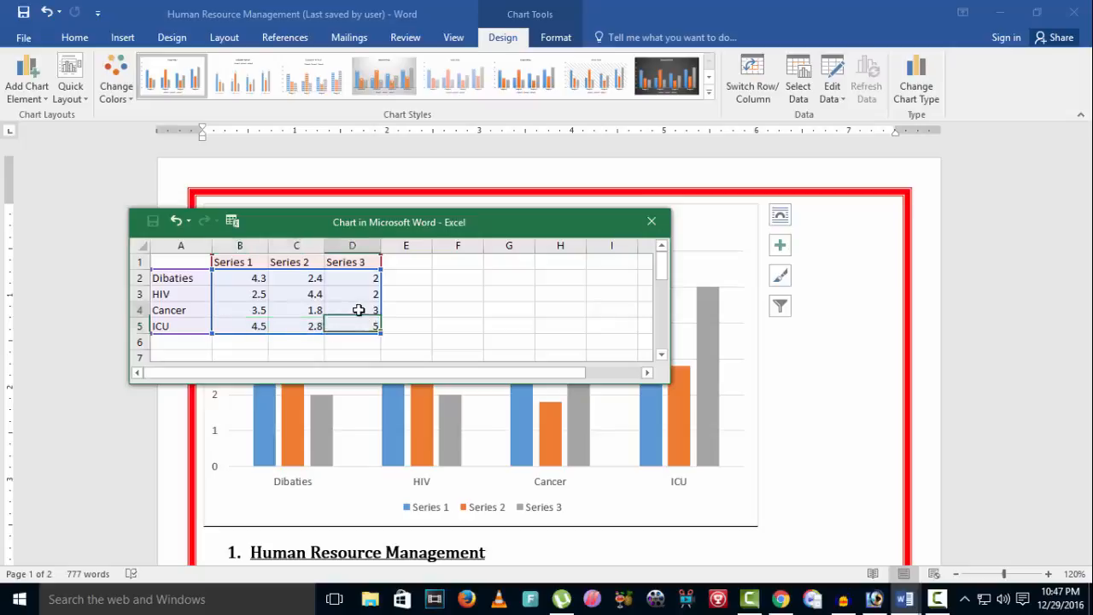
{"action": "left_click", "coordinate": [313, 308]}
{"action": "left_click", "coordinate": [314, 293]}
- Close the chart's data sheet and return to the Human Resource Management document in Word
{"action": "left_click", "coordinate": [656, 383]}
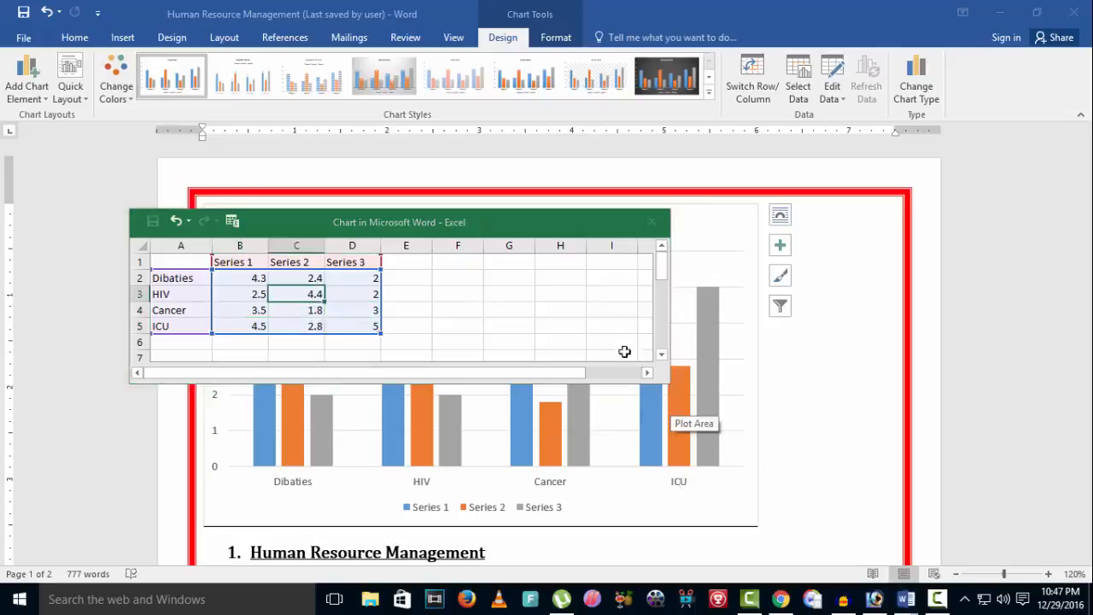
{"action": "left_click", "coordinate": [653, 222]}
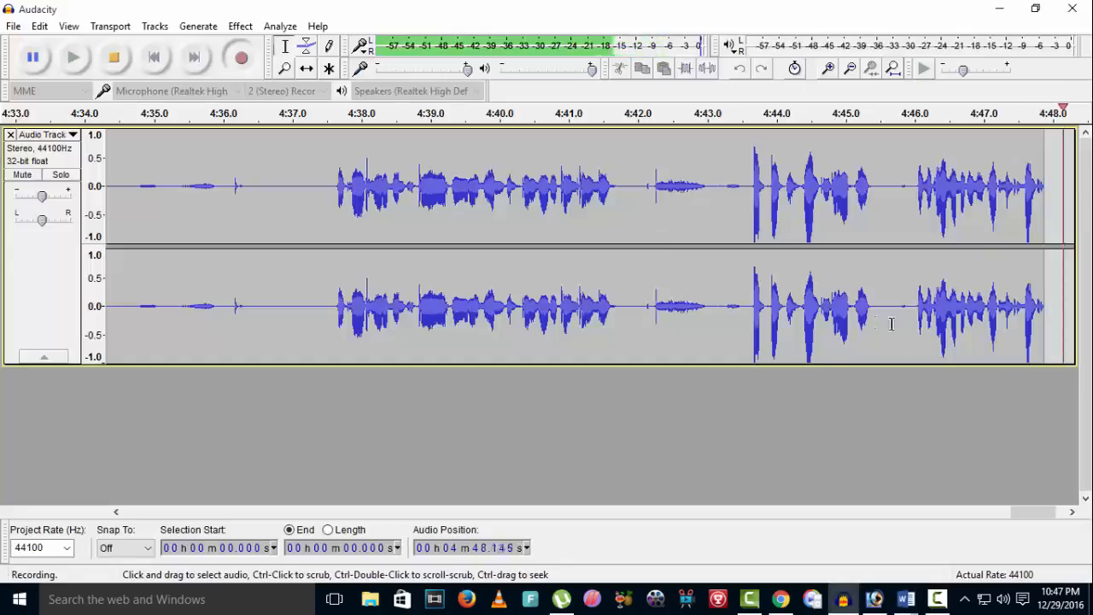
{"action": "mouse_move", "coordinate": [905, 601]}
{"action": "left_click", "coordinate": [998, 525]}
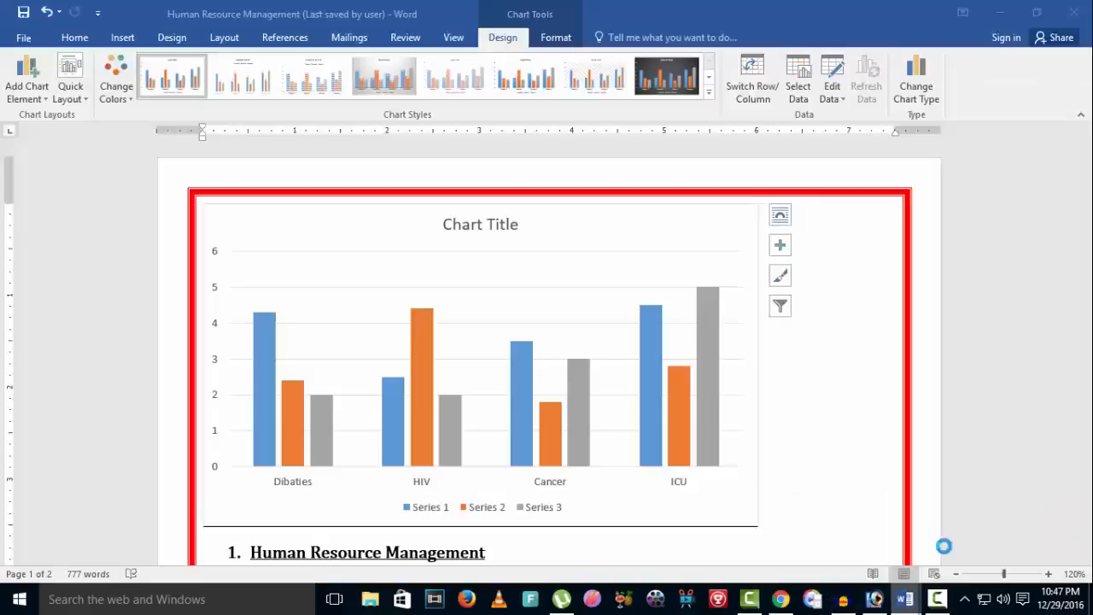
- Move the plot area lower inside the chart
{"action": "left_click_drag", "start_coordinate": [571, 315], "coordinate": [617, 381]}
{"action": "scroll", "coordinate": [756, 356], "scroll_direction": "down", "scroll_amount": 5}
{"action": "scroll", "coordinate": [756, 356], "scroll_direction": "up", "scroll_amount": 5}
{"action": "left_click", "coordinate": [576, 358]}
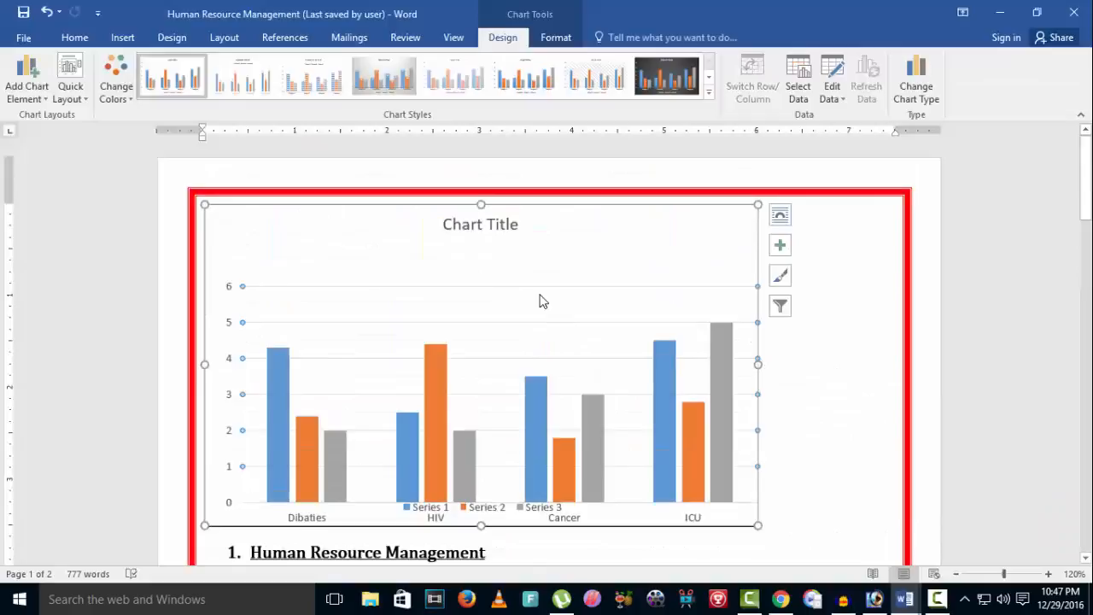
- Set the chart's text wrapping to Through and move the plot area back up inside the chart
{"action": "left_click", "coordinate": [780, 214]}
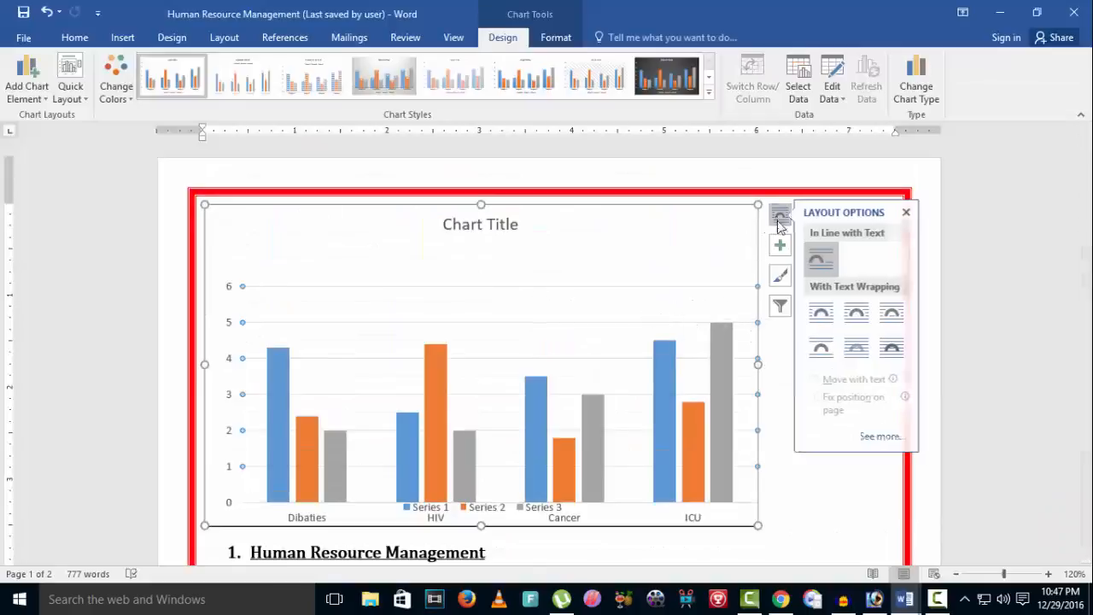
{"action": "left_click", "coordinate": [895, 330]}
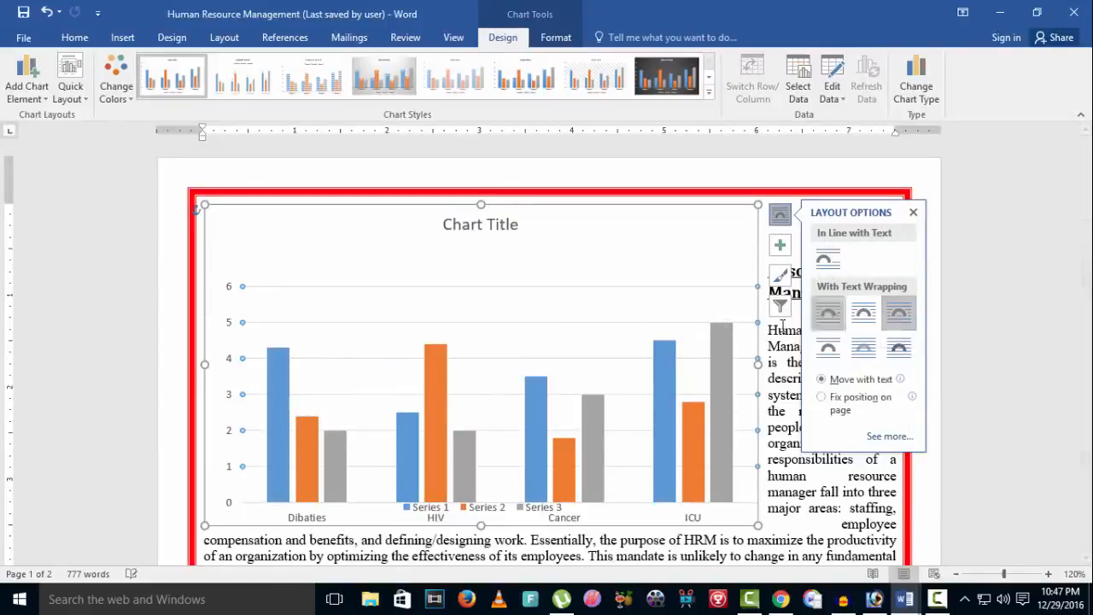
{"action": "left_click", "coordinate": [582, 364]}
{"action": "scroll", "coordinate": [578, 370], "scroll_direction": "down", "scroll_amount": 5}
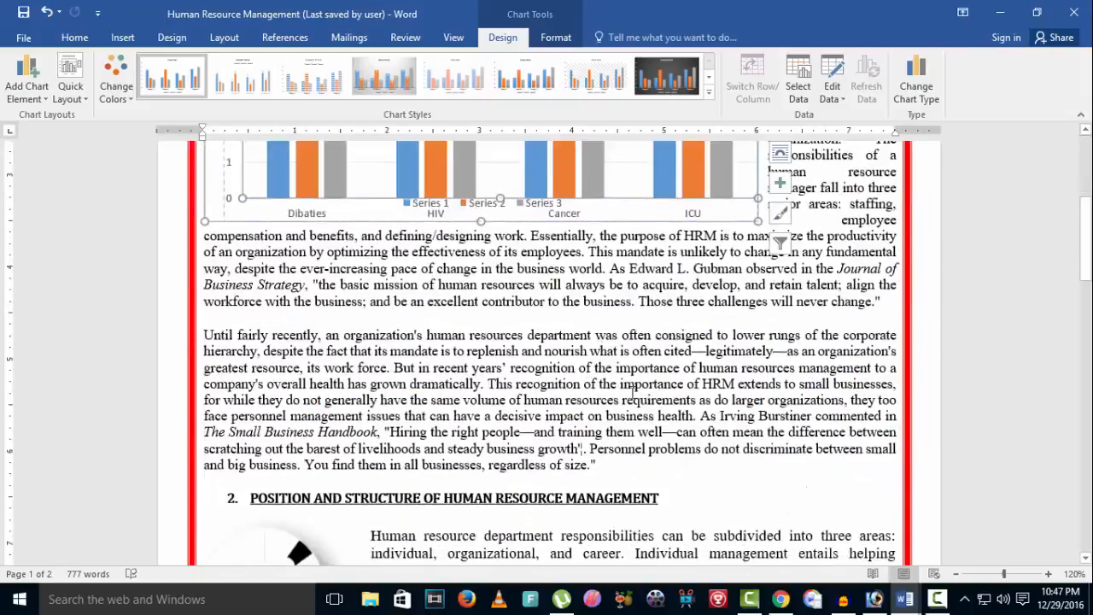
{"action": "scroll", "coordinate": [609, 251], "scroll_direction": "up", "scroll_amount": 5}
{"action": "left_click_drag", "start_coordinate": [636, 329], "coordinate": [605, 276]}
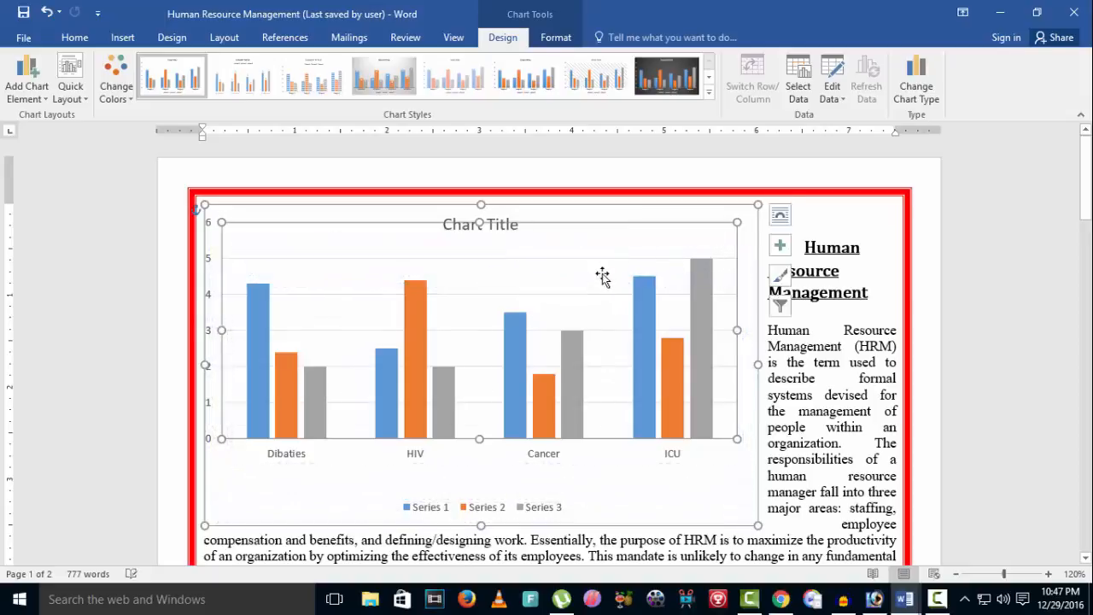
- Set the chart's text wrapping to In Front of Text and move the chart below the last paragraph on page 2
{"action": "left_click", "coordinate": [779, 215]}
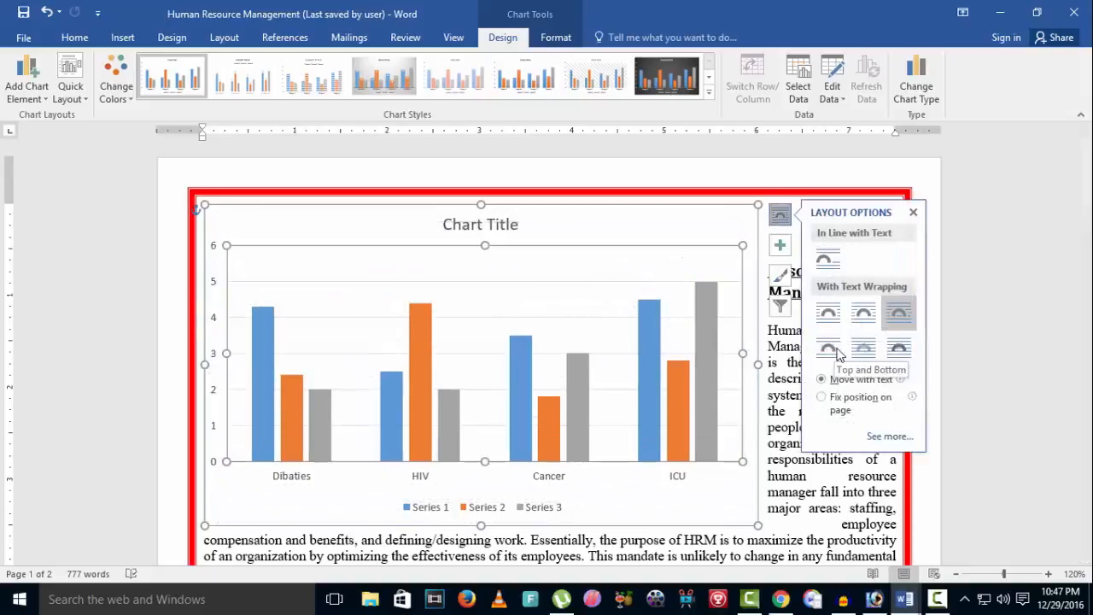
{"action": "left_click", "coordinate": [883, 353]}
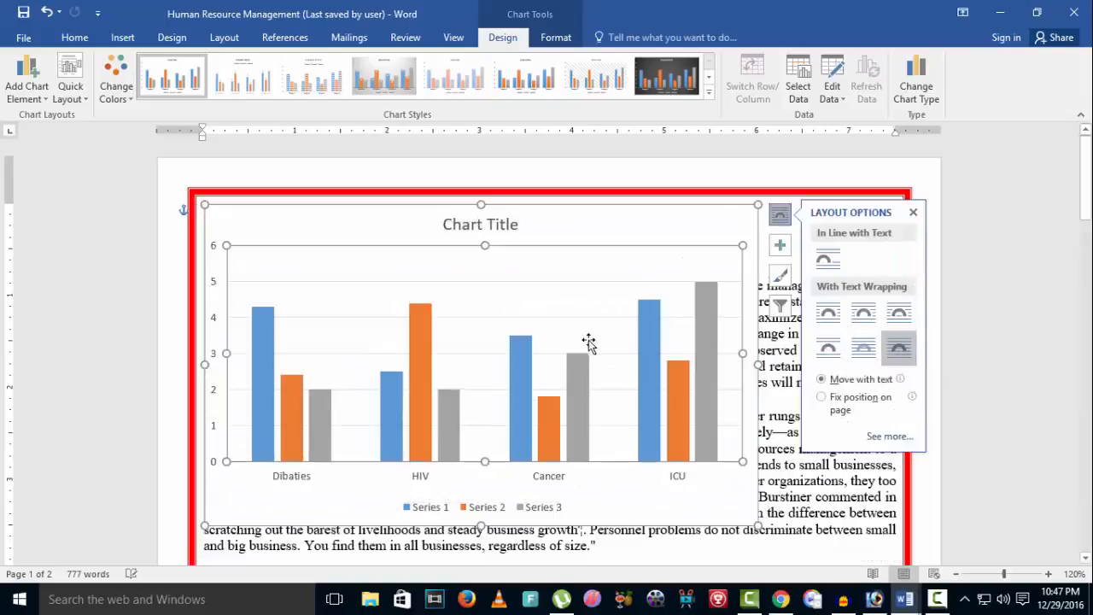
{"action": "left_click_drag", "start_coordinate": [628, 353], "coordinate": [700, 515]}
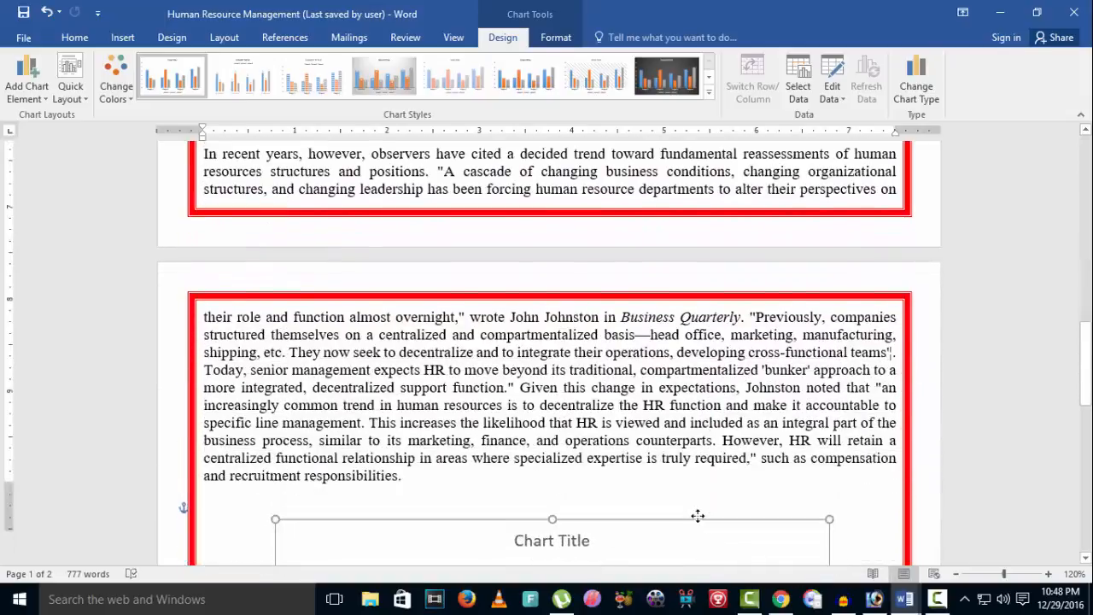
{"action": "scroll", "coordinate": [965, 427], "scroll_direction": "down", "scroll_amount": 5}
{"action": "left_click_drag", "start_coordinate": [1088, 429], "coordinate": [1089, 400]}
- Replace the chart title with "Hospital Summery"
{"action": "left_click", "coordinate": [560, 311]}
{"action": "double_click", "coordinate": [560, 312]}
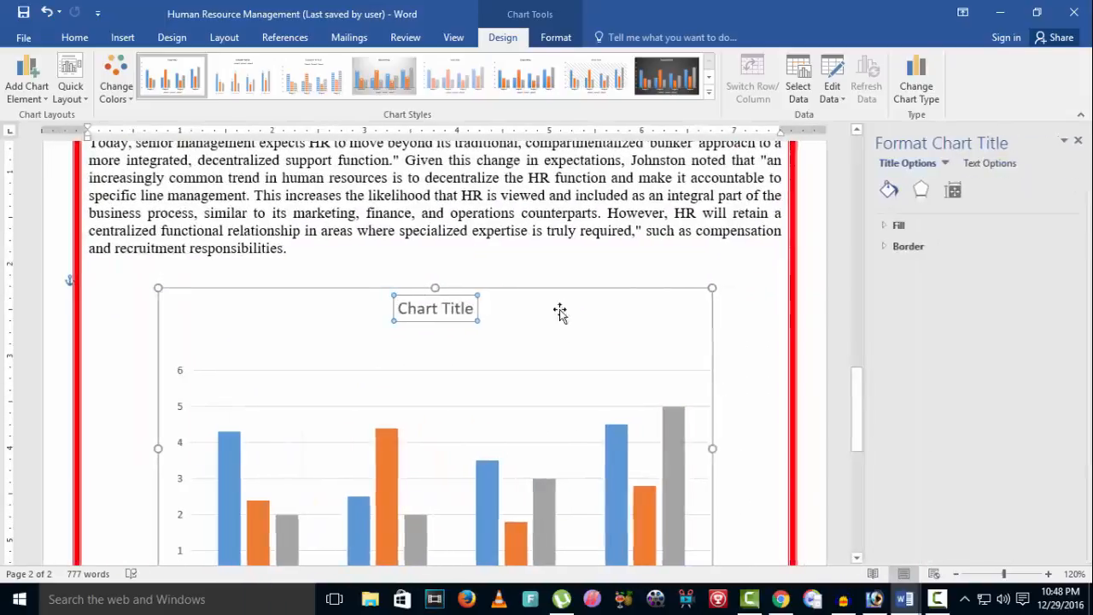
{"action": "left_click", "coordinate": [469, 306]}
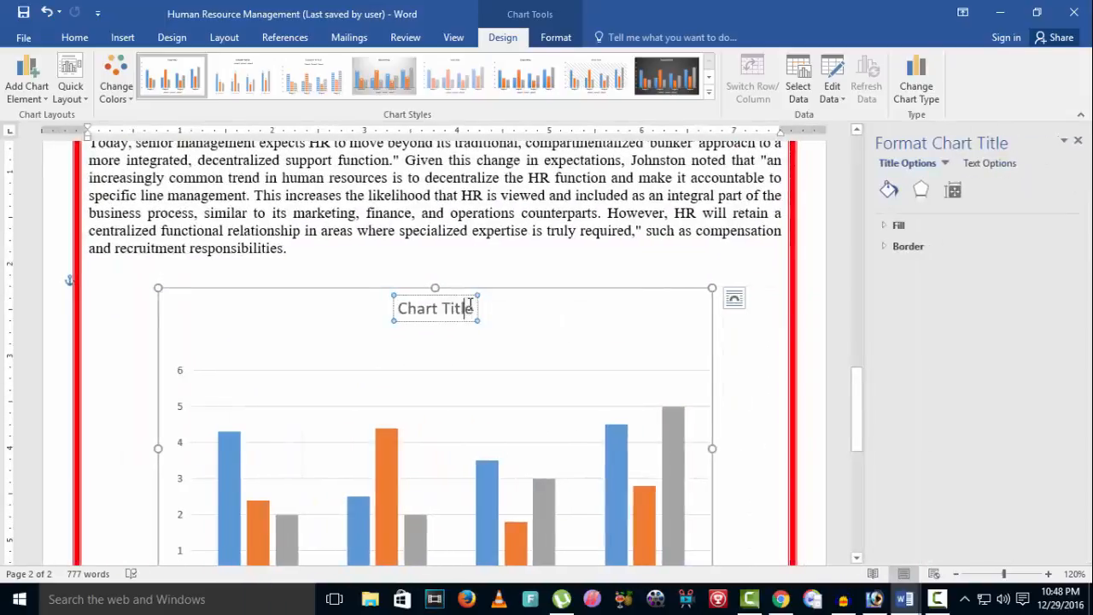
{"action": "type", "text": "Hos"}
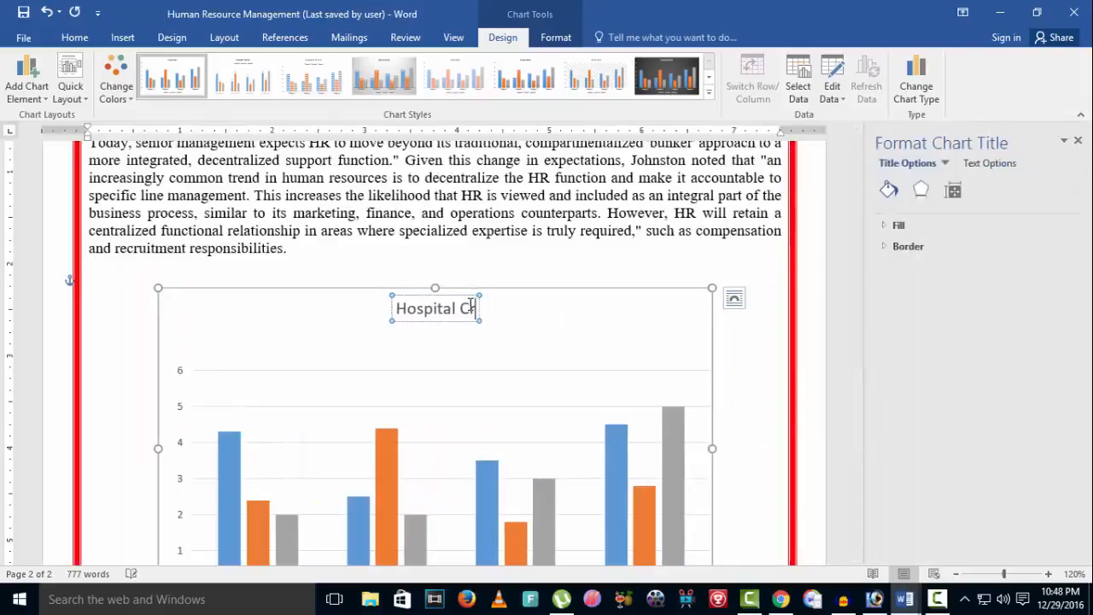
{"action": "type", "text": "pital Dat"}
{"action": "key", "text": "BackSpace"}
{"action": "key", "text": "BackSpace"}
{"action": "key", "text": "BackSpace"}
{"action": "type", "text": "Summ"}
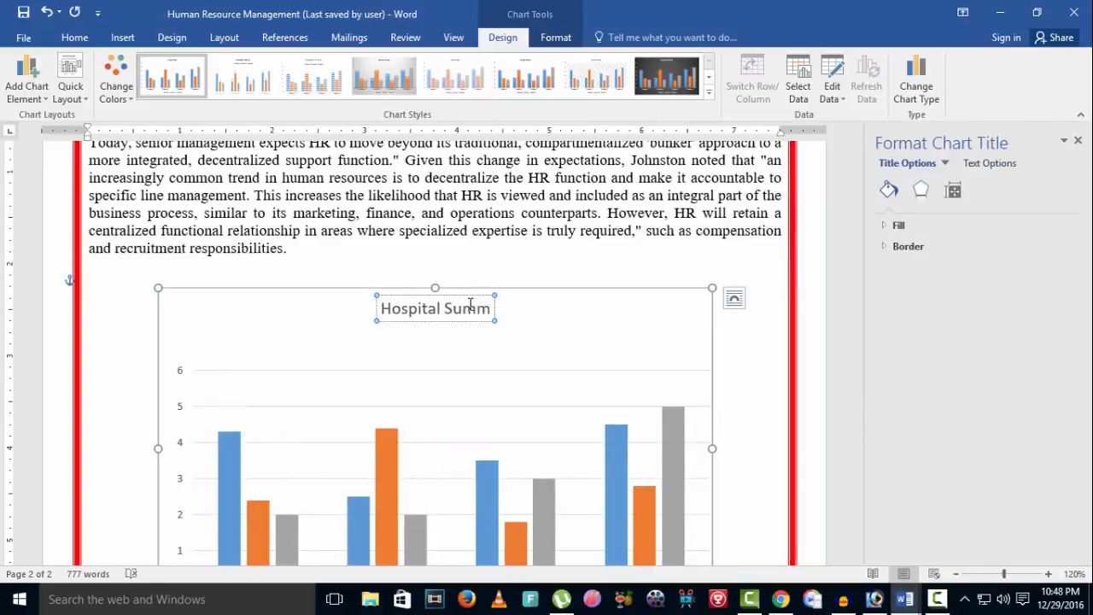
{"action": "type", "text": "ery"}
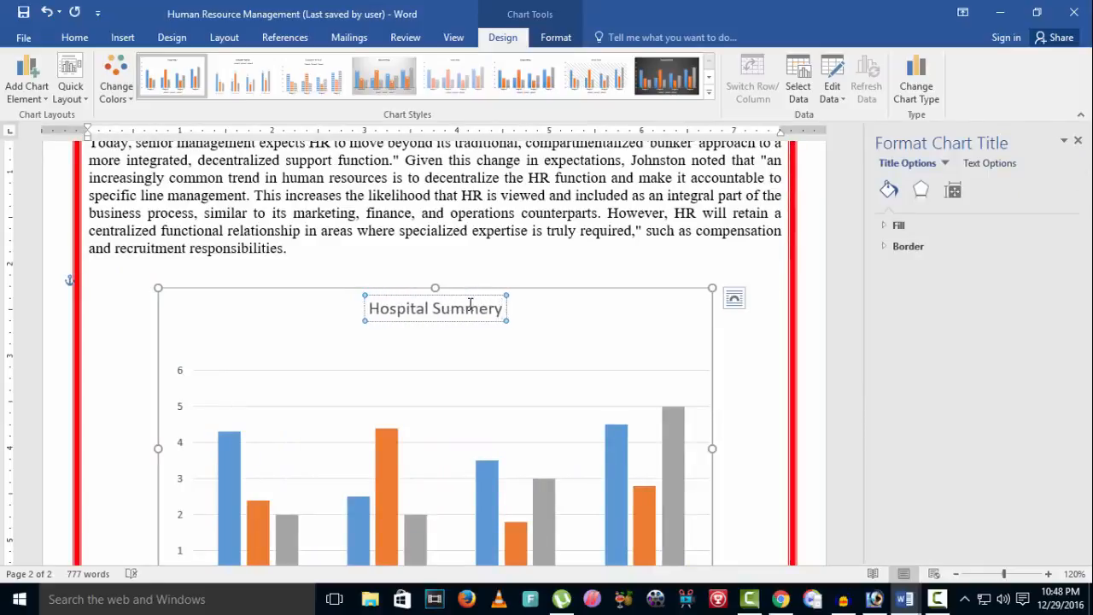
{"action": "left_click", "coordinate": [493, 340]}
- Look over the retitled chart and the surrounding document pages
{"action": "scroll", "coordinate": [586, 373], "scroll_direction": "down", "scroll_amount": 3}
{"action": "scroll", "coordinate": [586, 373], "scroll_direction": "up", "scroll_amount": 8}
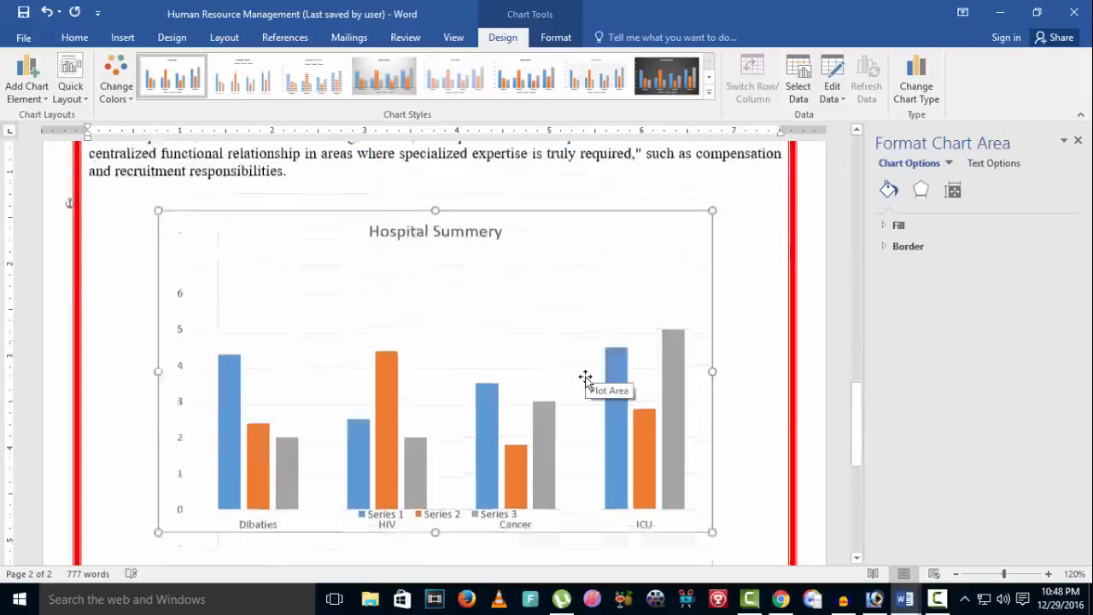
{"action": "scroll", "coordinate": [467, 406], "scroll_direction": "down", "scroll_amount": 5}
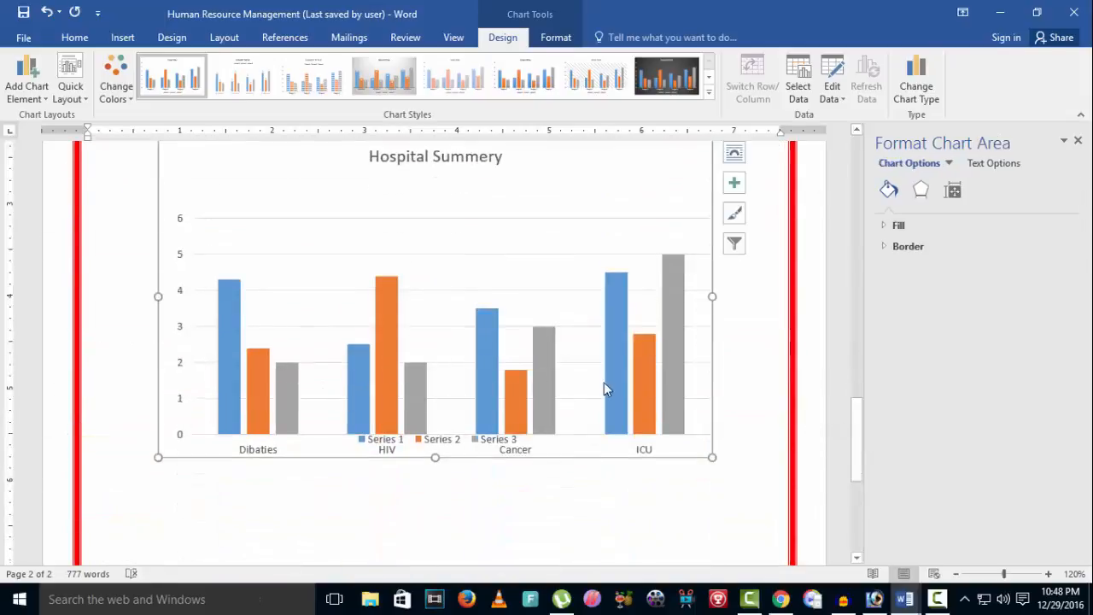
{"action": "scroll", "coordinate": [604, 381], "scroll_direction": "up", "scroll_amount": 4}
{"action": "scroll", "coordinate": [676, 398], "scroll_direction": "down", "scroll_amount": 3}
{"action": "scroll", "coordinate": [556, 362], "scroll_direction": "down", "scroll_amount": 2}
{"action": "scroll", "coordinate": [512, 324], "scroll_direction": "up", "scroll_amount": 12}
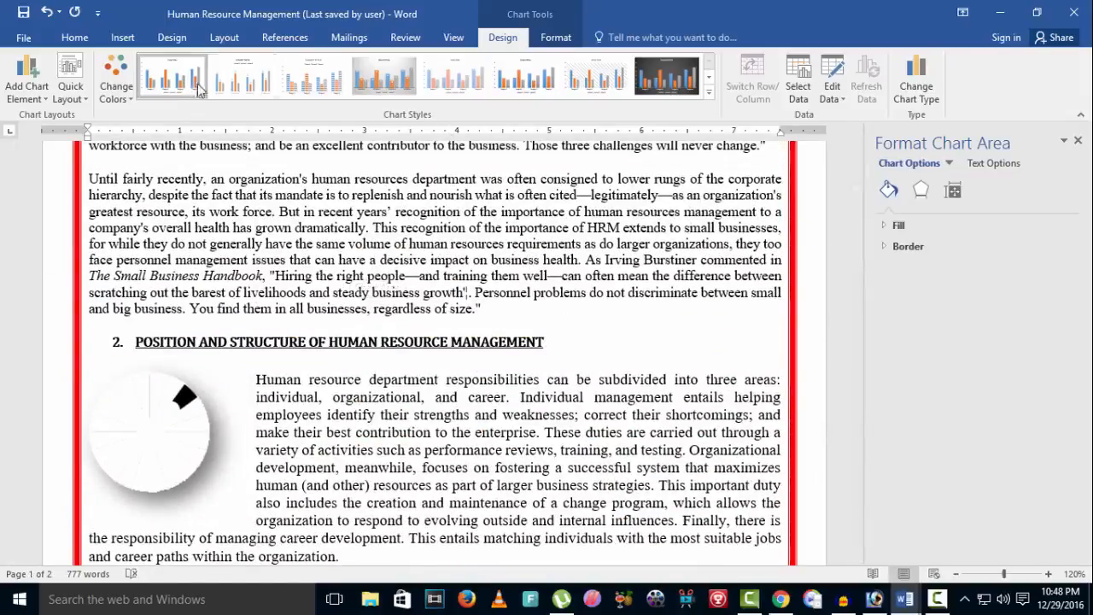
{"action": "scroll", "coordinate": [507, 427], "scroll_direction": "down", "scroll_amount": 12}
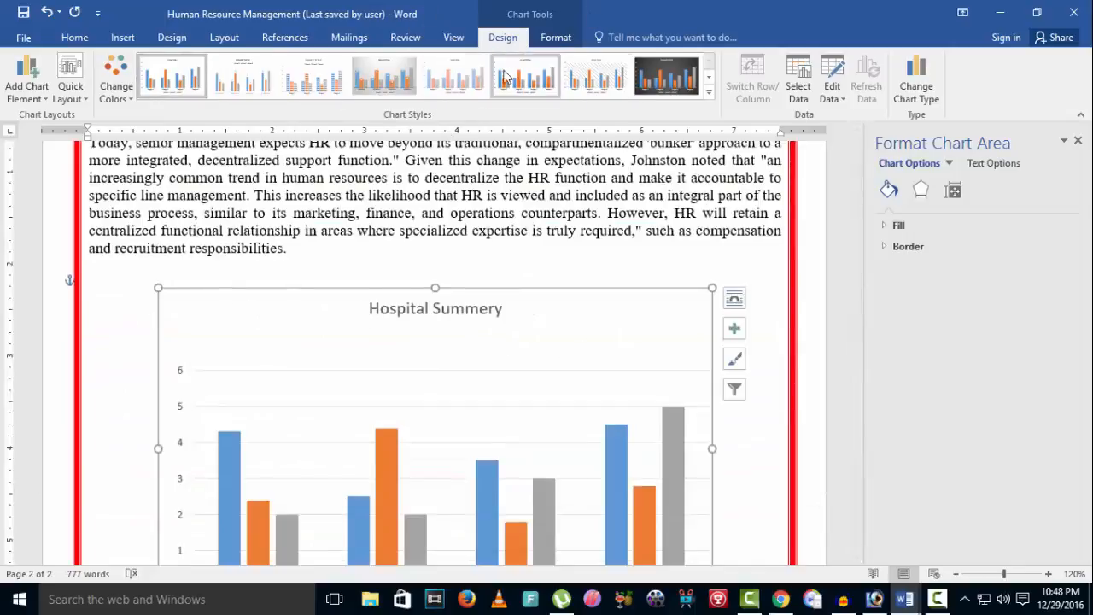
- Apply the dark-background chart style with glowing outlined columns to the Hospital Summery chart
{"action": "left_click", "coordinate": [103, 307]}
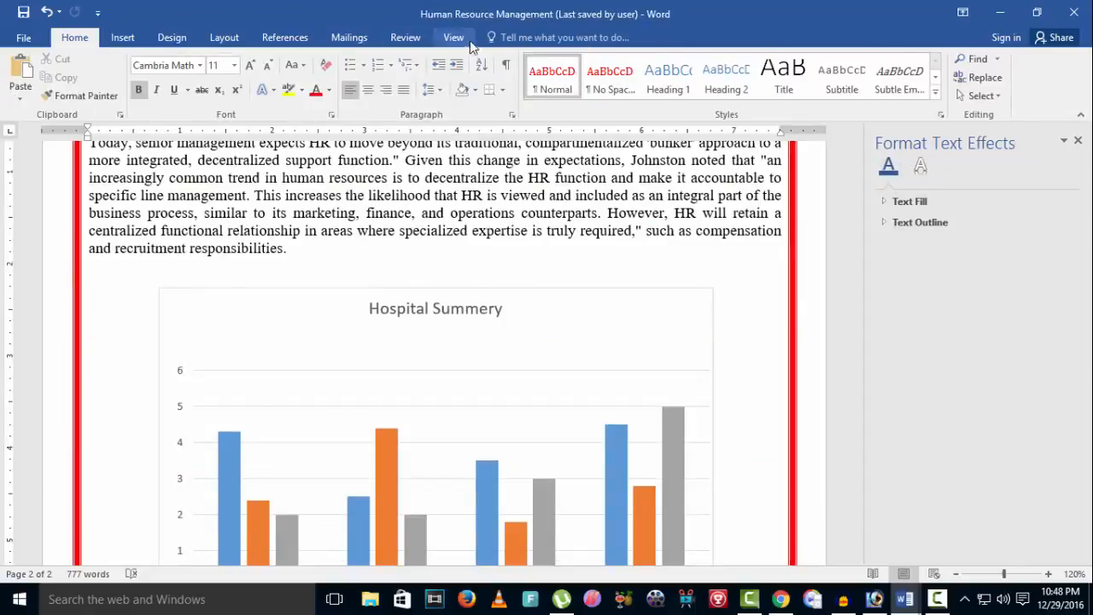
{"action": "left_click", "coordinate": [526, 357]}
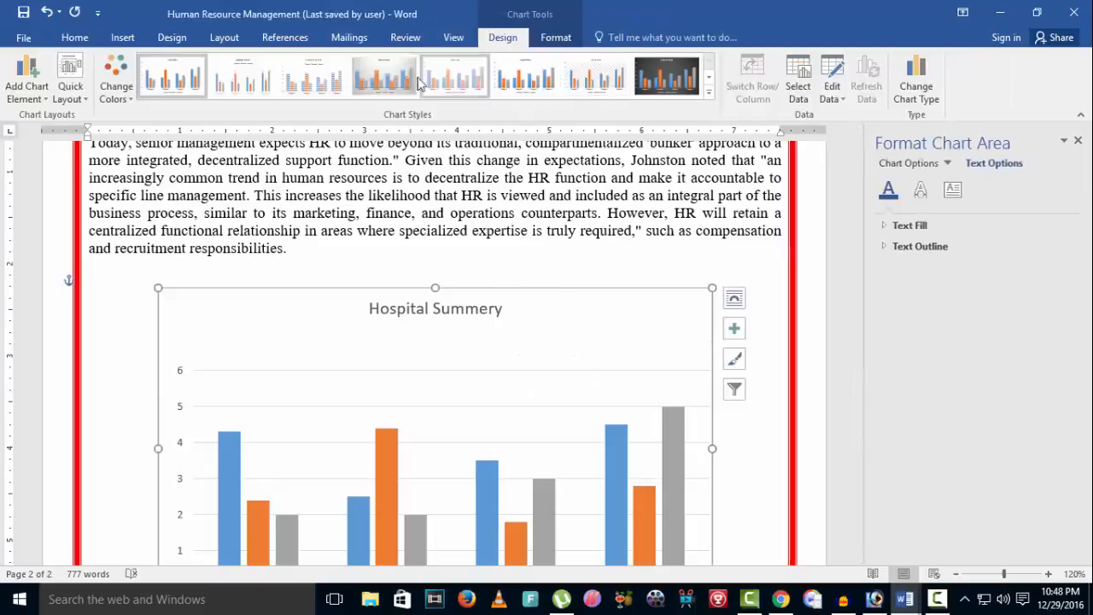
{"action": "left_click", "coordinate": [708, 75]}
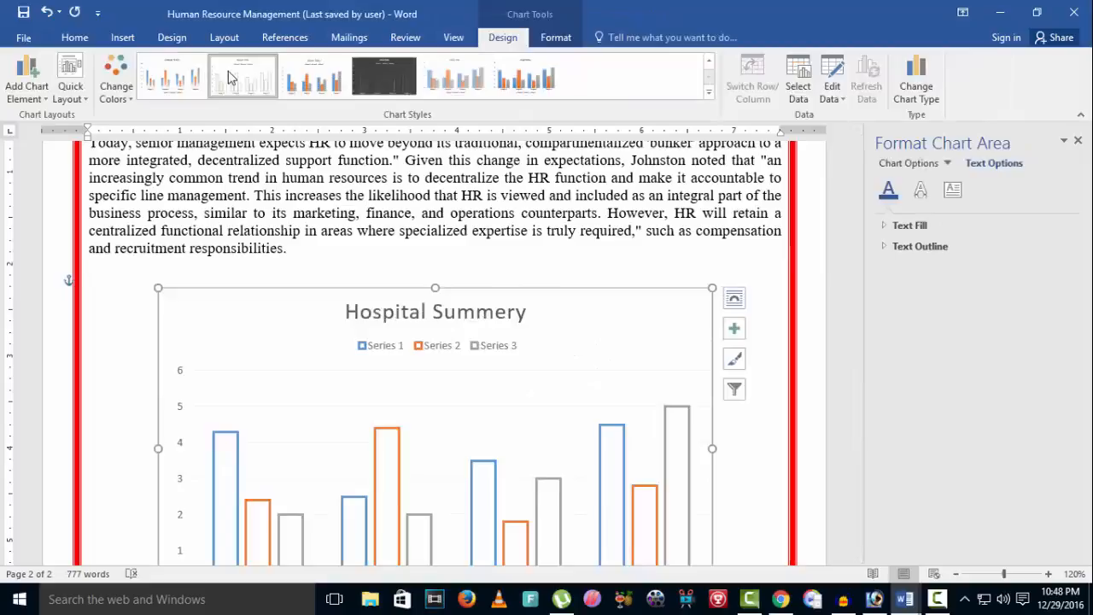
{"action": "left_click", "coordinate": [373, 68]}
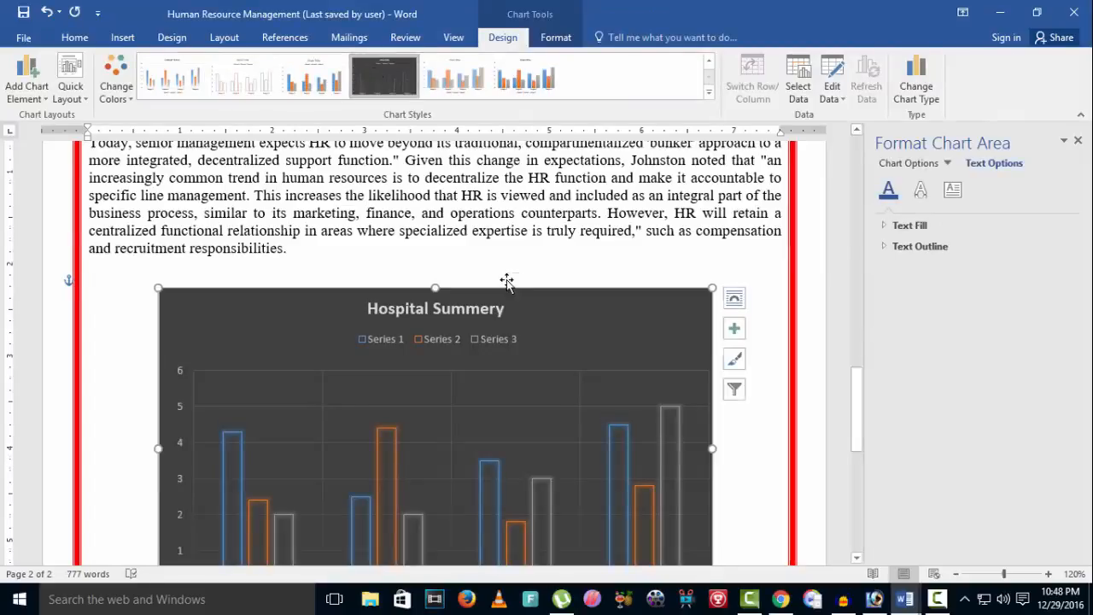
{"action": "scroll", "coordinate": [506, 281], "scroll_direction": "down", "scroll_amount": 6}
{"action": "scroll", "coordinate": [581, 487], "scroll_direction": "up", "scroll_amount": 6}
- Change the chart's colours to the second Colorful palette of blues and greys
{"action": "scroll", "coordinate": [376, 290], "scroll_direction": "up", "scroll_amount": 10}
{"action": "left_click", "coordinate": [116, 79]}
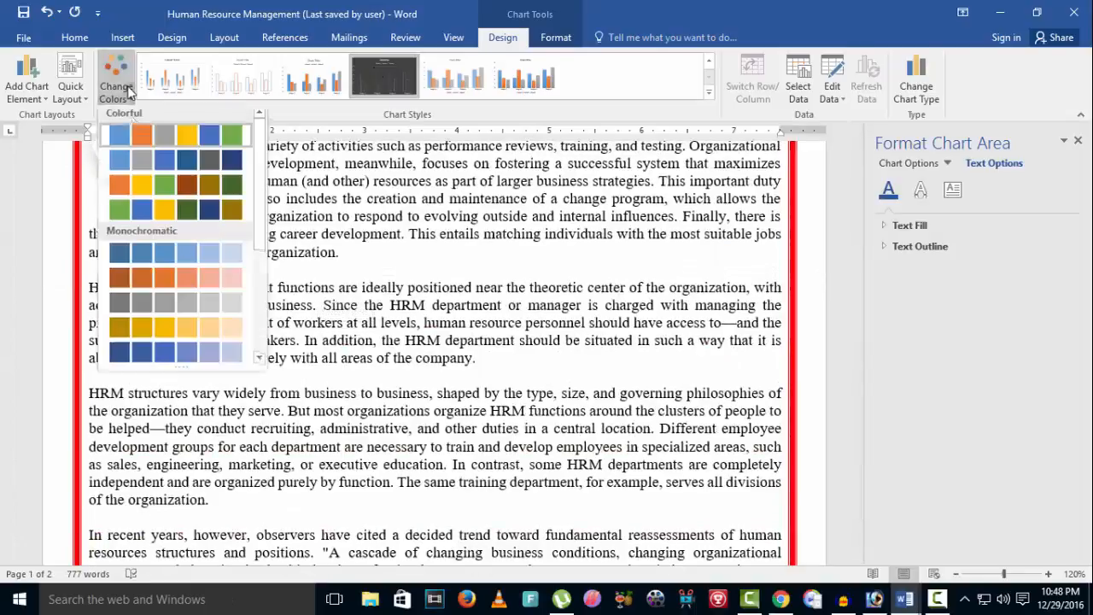
{"action": "left_click", "coordinate": [148, 171]}
{"action": "scroll", "coordinate": [308, 461], "scroll_direction": "down", "scroll_amount": 10}
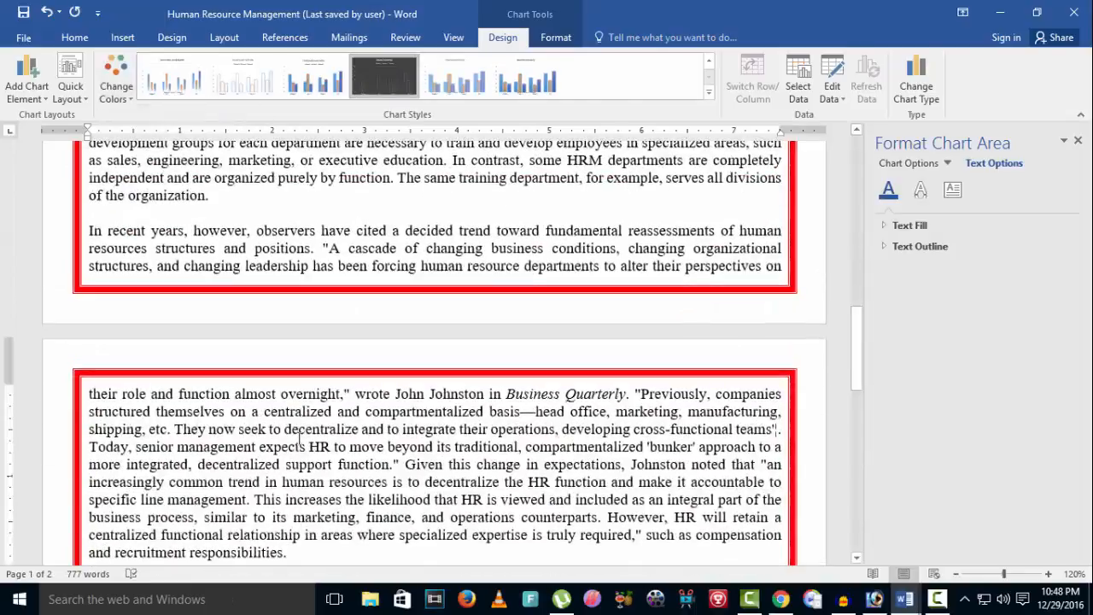
- Change the chart's colours to the fourth Colorful palette, with green, blue and yellow, and check the chart
{"action": "left_click", "coordinate": [116, 79]}
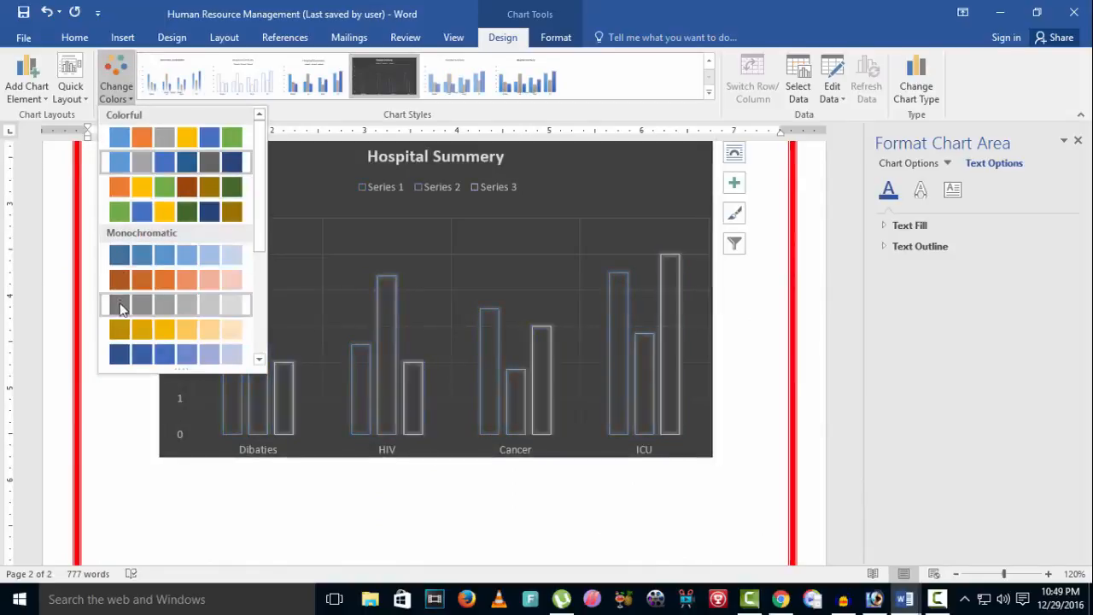
{"action": "left_click", "coordinate": [163, 218]}
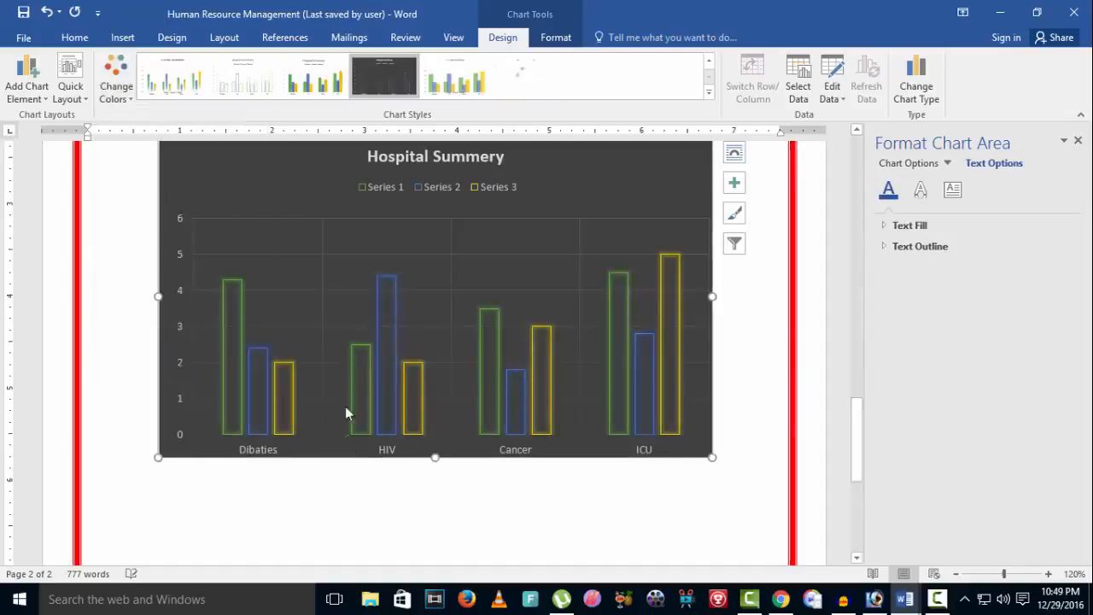
{"action": "left_click", "coordinate": [354, 493]}
{"action": "scroll", "coordinate": [317, 481], "scroll_direction": "up", "scroll_amount": 3}
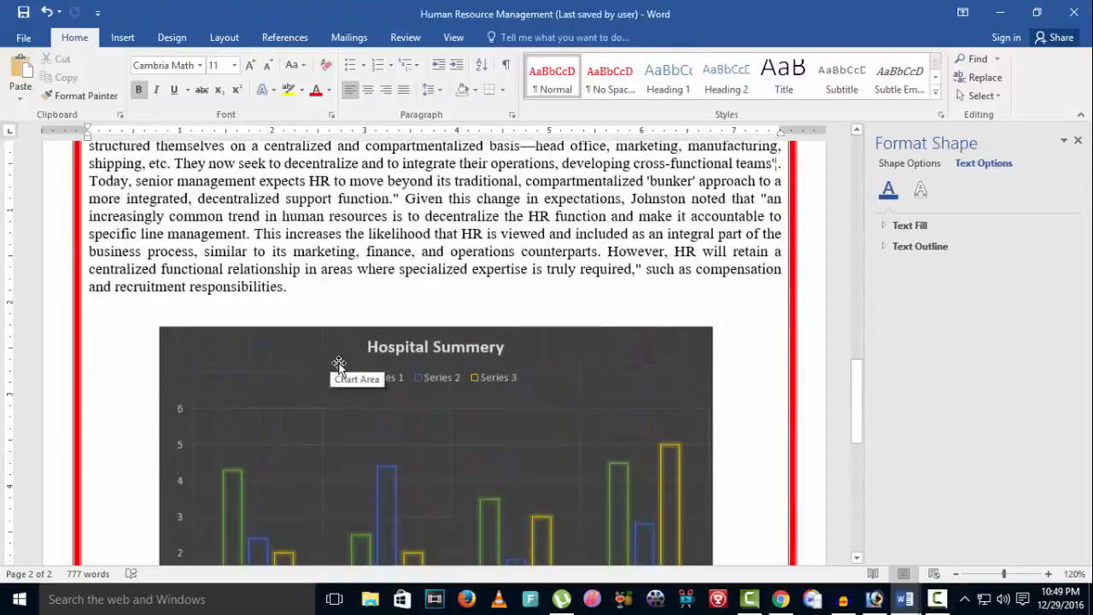
{"action": "scroll", "coordinate": [339, 372], "scroll_direction": "up", "scroll_amount": 8}
{"action": "scroll", "coordinate": [614, 529], "scroll_direction": "up", "scroll_amount": 5}
{"action": "scroll", "coordinate": [564, 486], "scroll_direction": "down", "scroll_amount": 15}
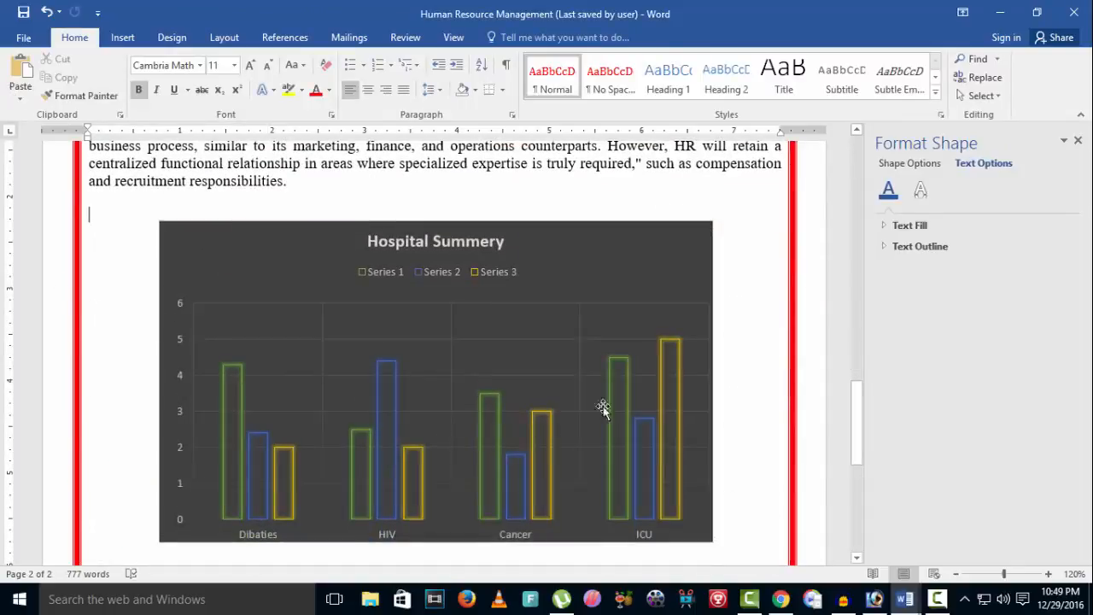
- Remove the Hospital Summery chart from page 2 and bring it back
{"action": "left_click", "coordinate": [551, 355]}
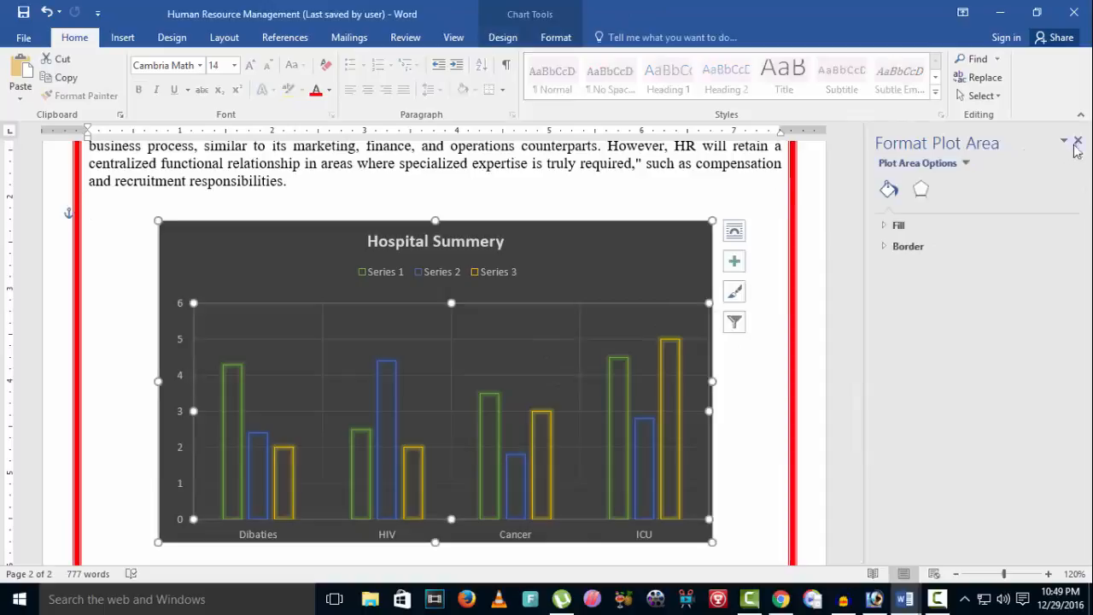
{"action": "right_click", "coordinate": [636, 253]}
{"action": "left_click", "coordinate": [647, 261]}
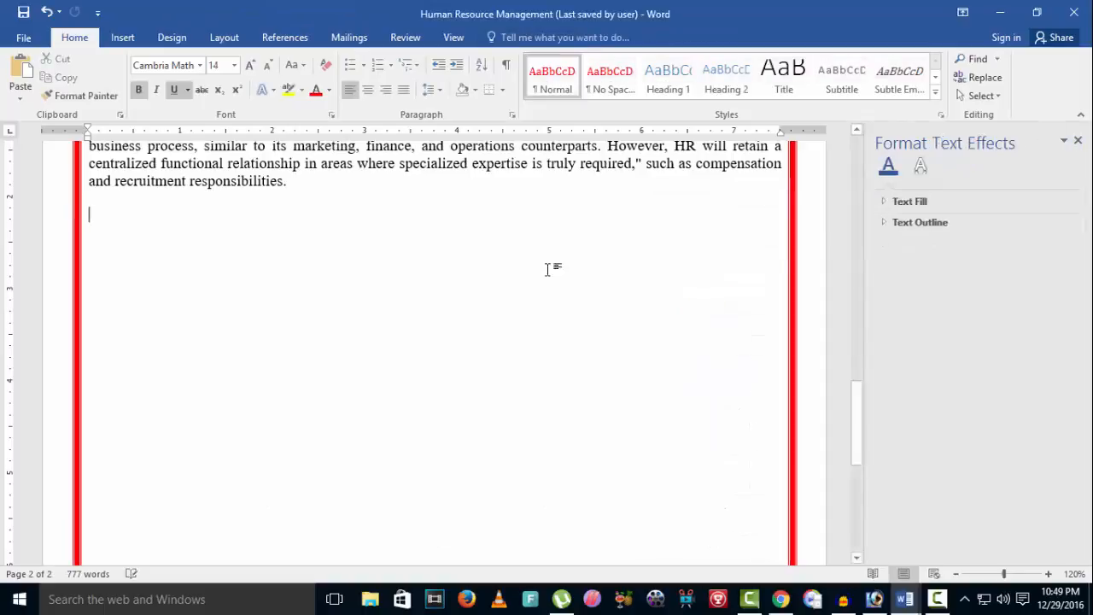
{"action": "scroll", "coordinate": [563, 289], "scroll_direction": "up", "scroll_amount": 4}
{"action": "scroll", "coordinate": [562, 289], "scroll_direction": "up", "scroll_amount": 4}
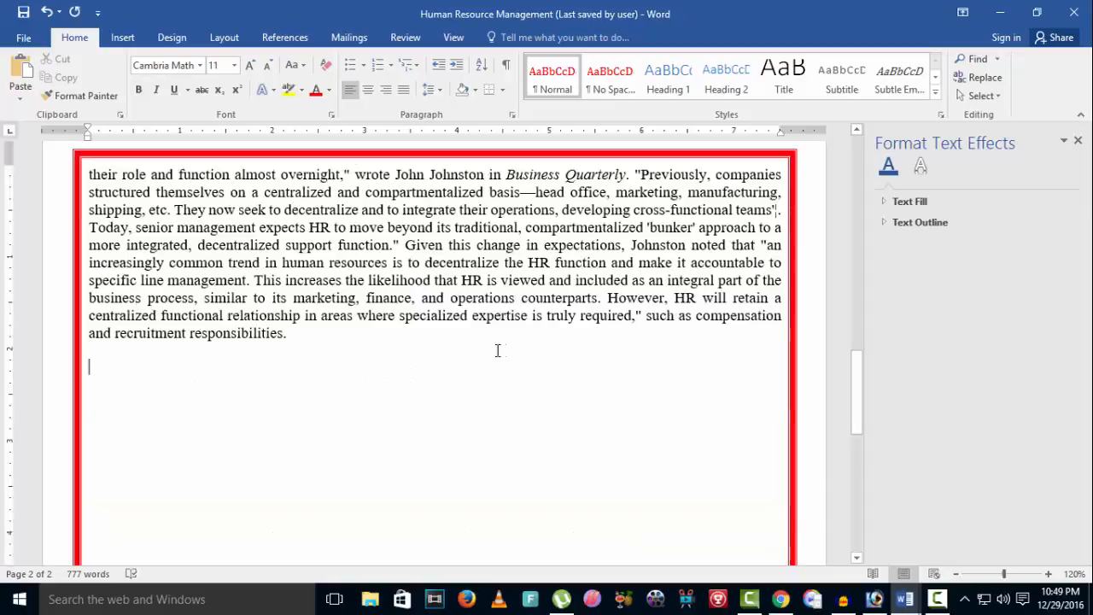
{"action": "key", "text": "ctrl+b"}
{"action": "key", "text": "ctrl+v"}
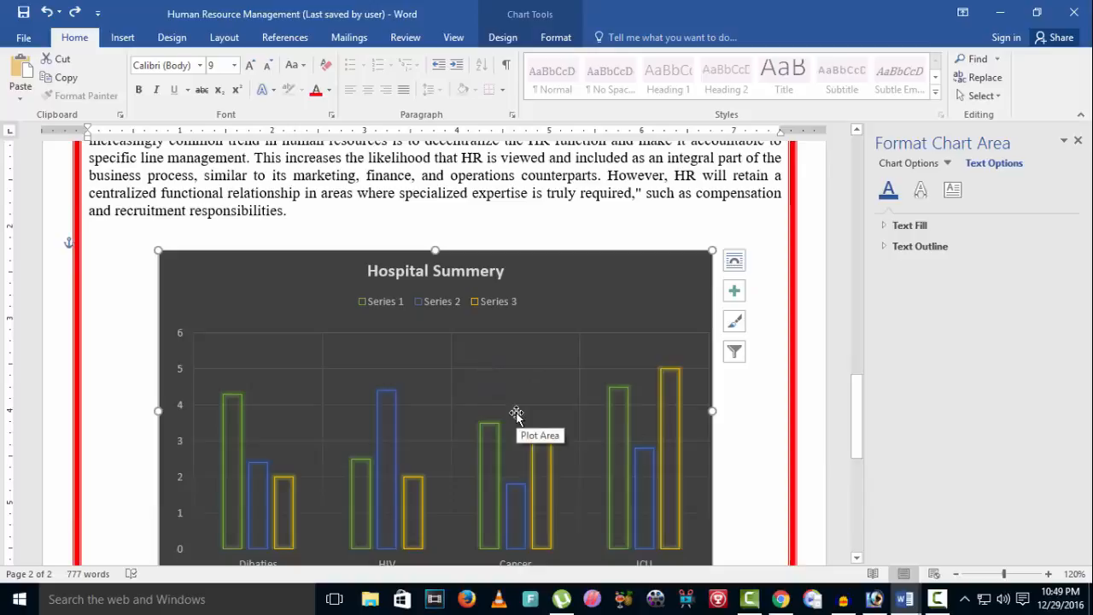
- Delete the Hospital Summery chart, undoing and redoing the deletion twice
{"action": "key", "text": "Delete"}
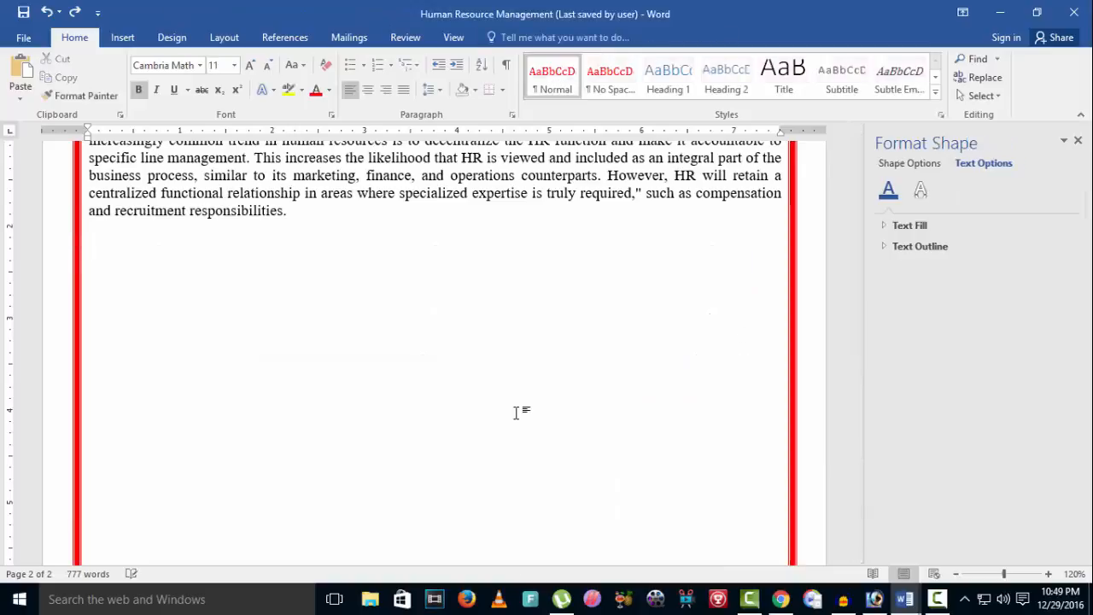
{"action": "key", "text": "ctrl+z"}
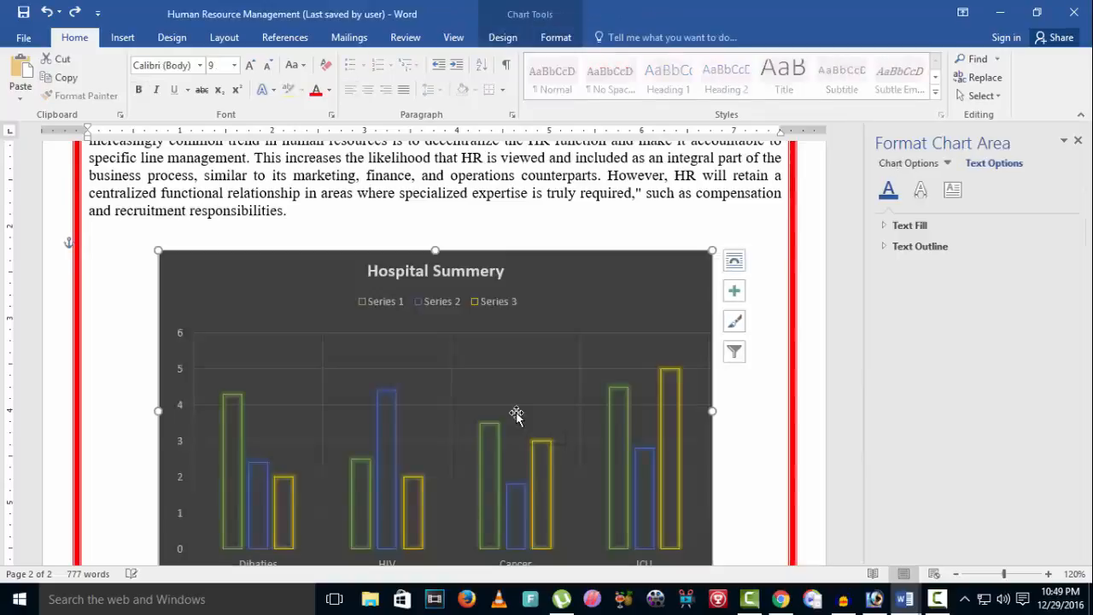
{"action": "key", "text": "ctrl+y"}
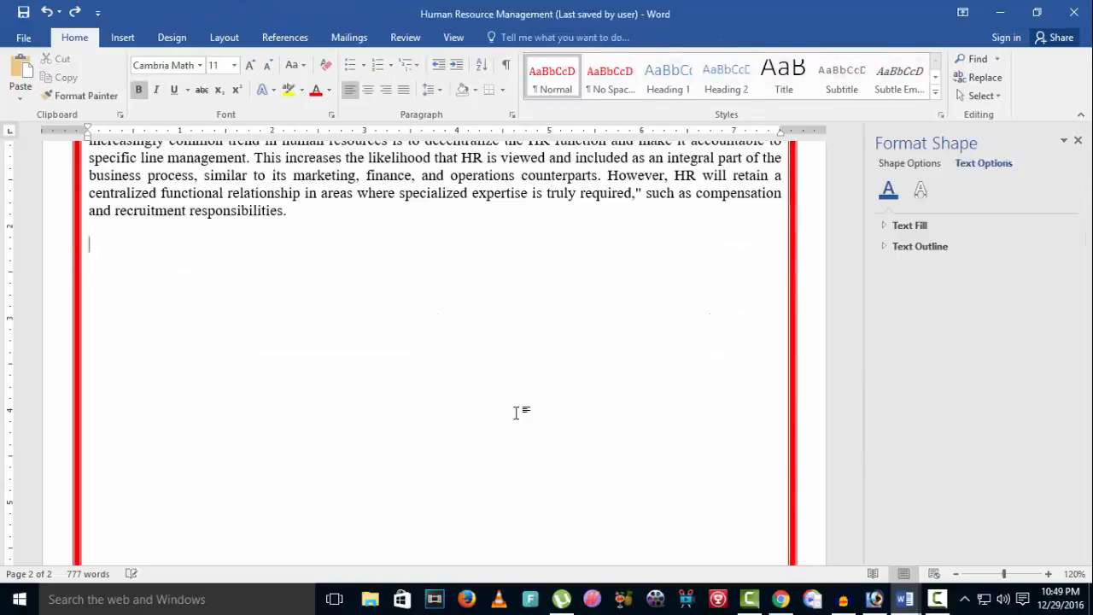
{"action": "key", "text": "ctrl+z"}
{"action": "key", "text": "ctrl+y"}
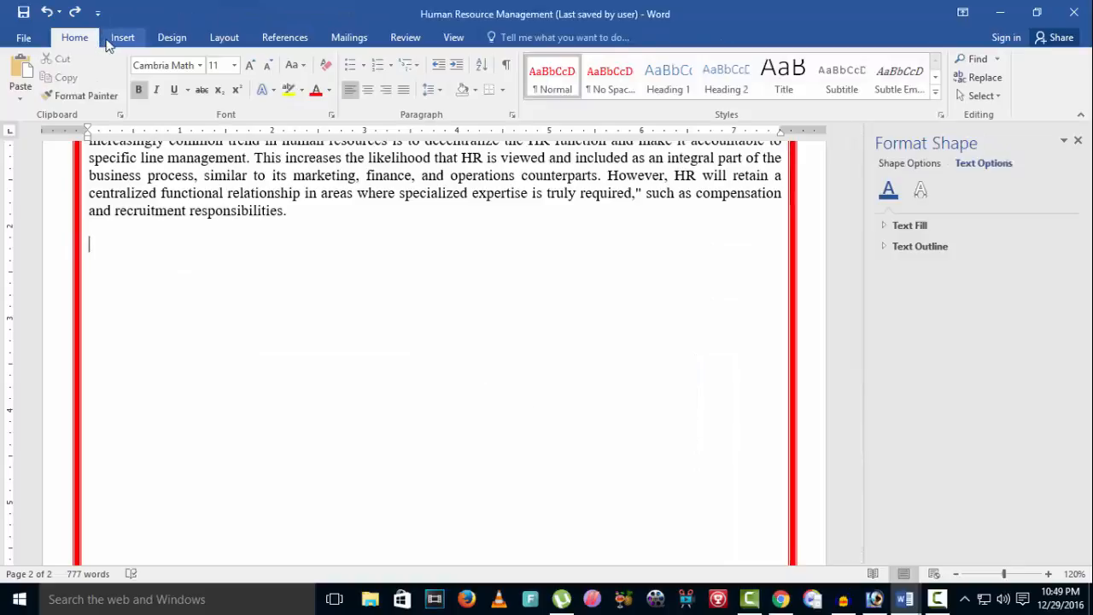
{"action": "scroll", "coordinate": [316, 170], "scroll_direction": "up", "scroll_amount": 10}
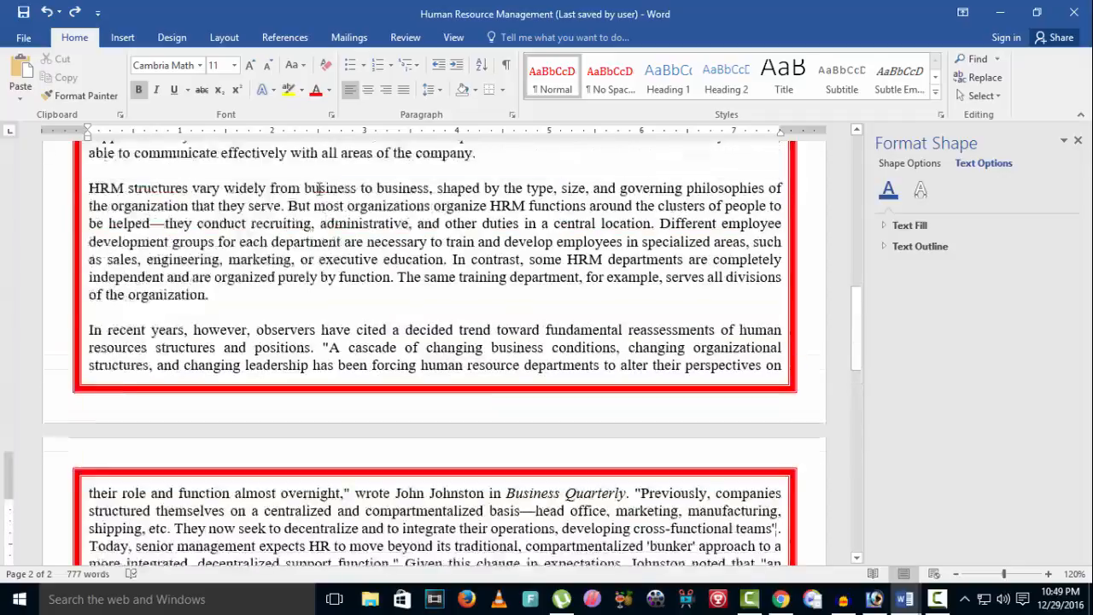
{"action": "left_click", "coordinate": [122, 36]}
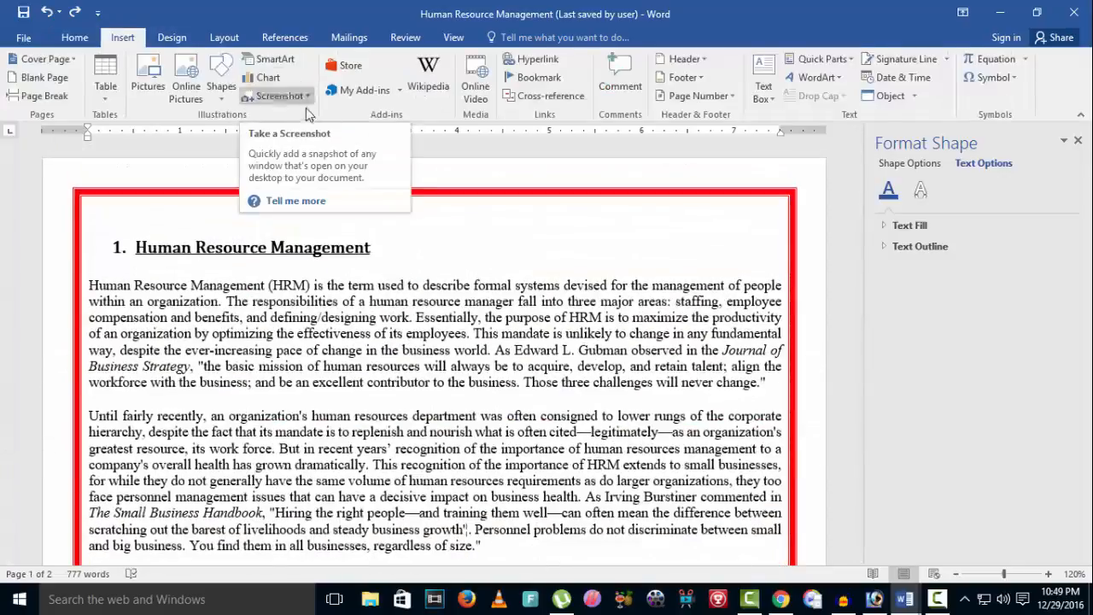
{"action": "left_click", "coordinate": [939, 597]}
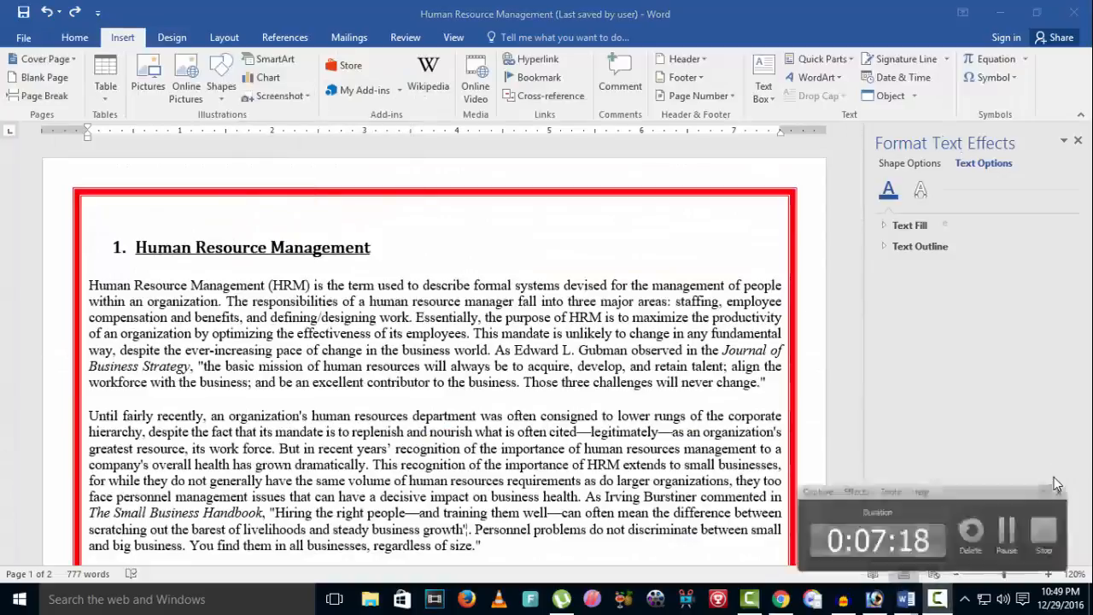
{"action": "left_click", "coordinate": [582, 325]}
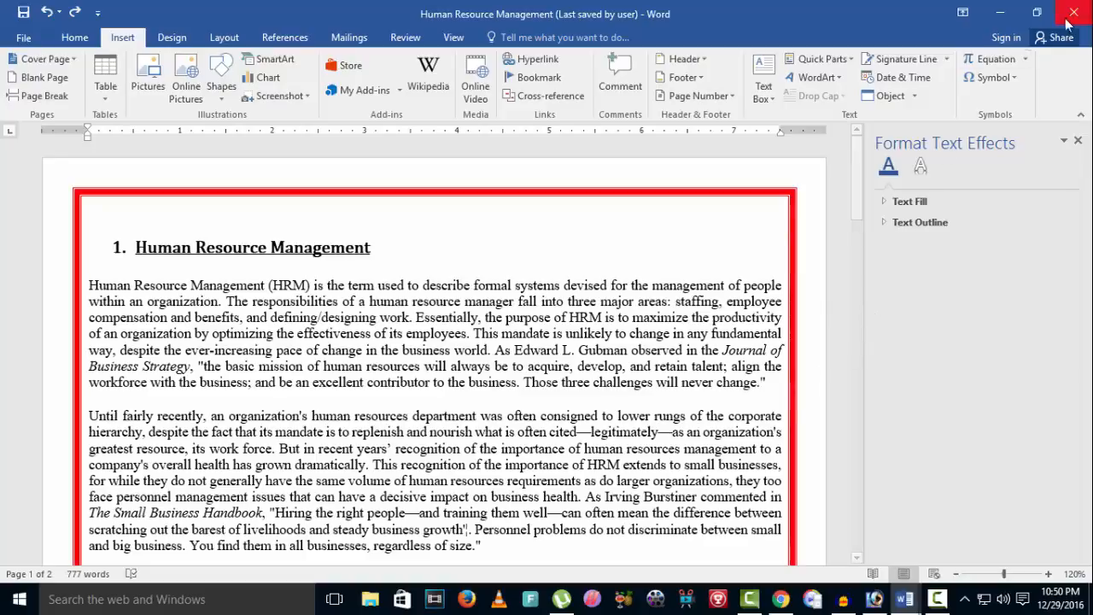
- Bring up Audacity, switch to the blank Document1 in Word, and insert a screen clipping of Audacity's upper waveform
{"action": "left_click", "coordinate": [1000, 15]}
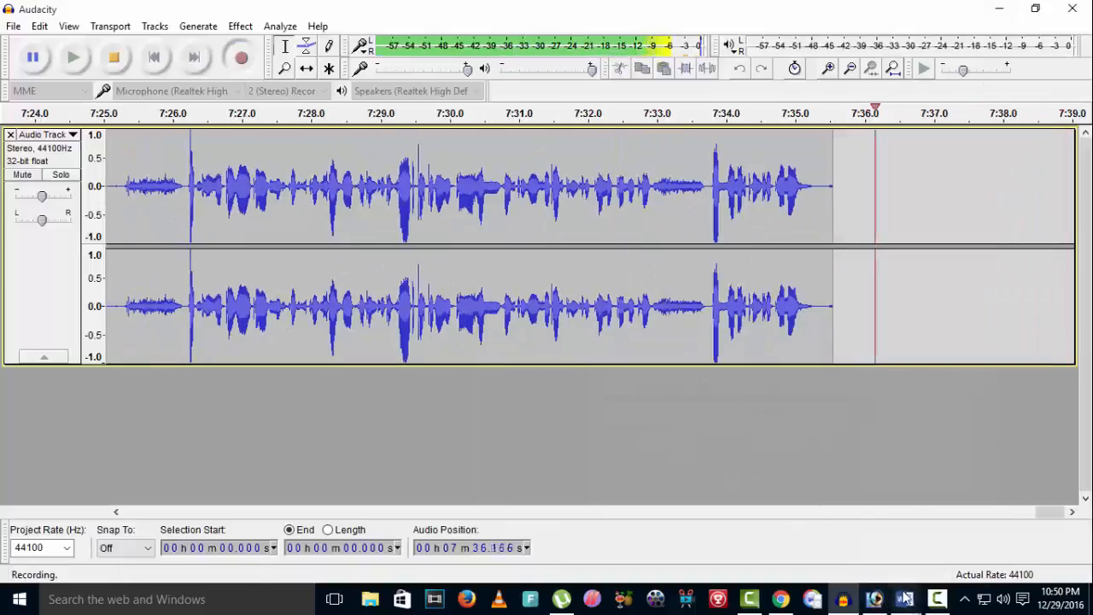
{"action": "mouse_move", "coordinate": [904, 598]}
{"action": "left_click", "coordinate": [859, 552]}
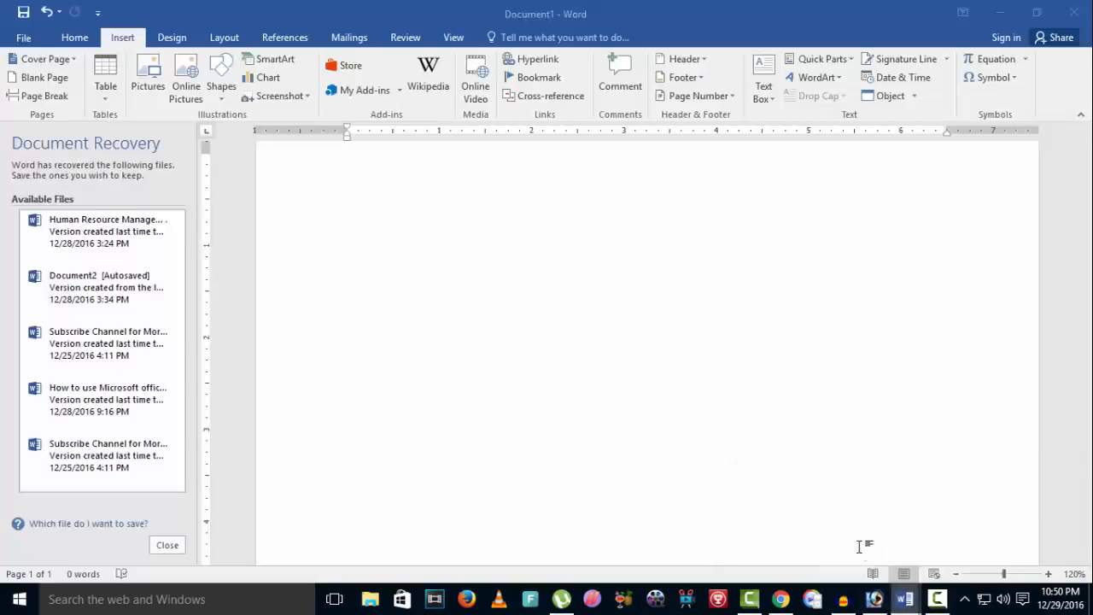
{"action": "left_click", "coordinate": [275, 98]}
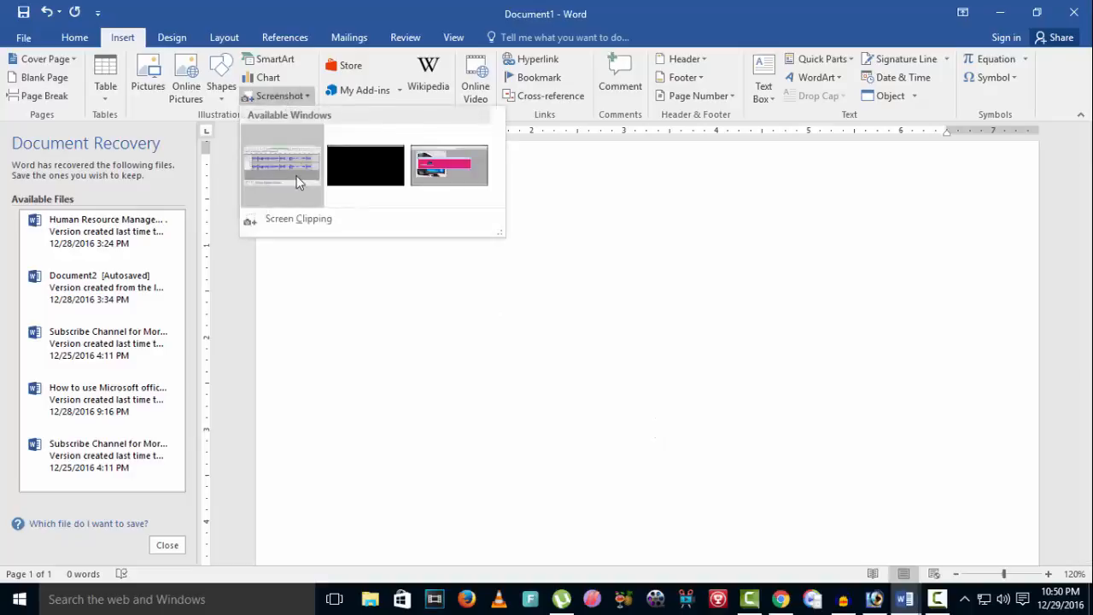
{"action": "left_click", "coordinate": [287, 218]}
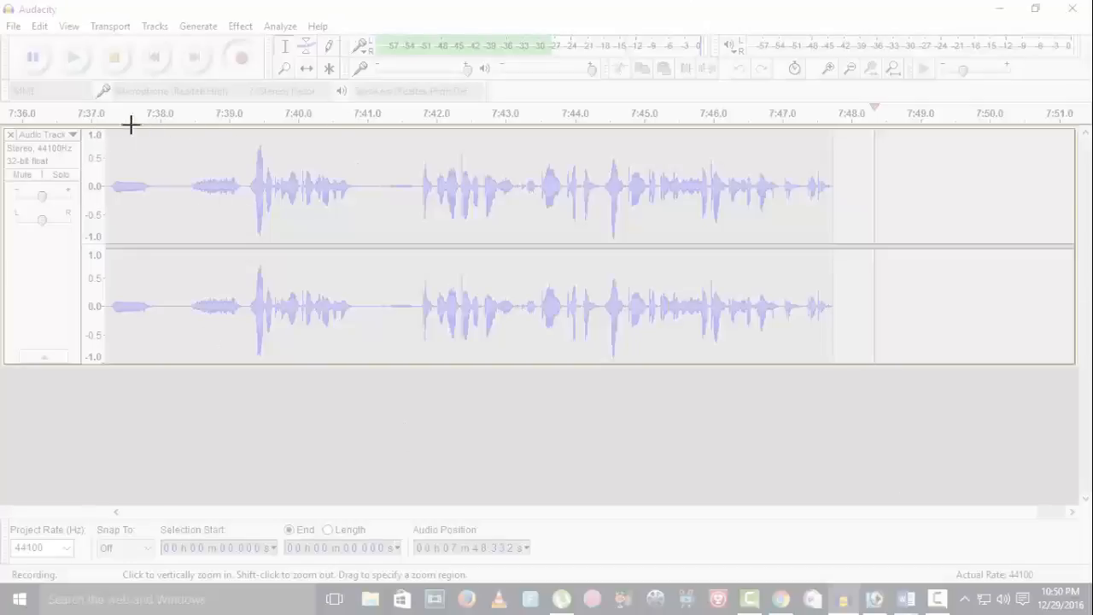
{"action": "left_click_drag", "start_coordinate": [109, 129], "coordinate": [551, 240]}
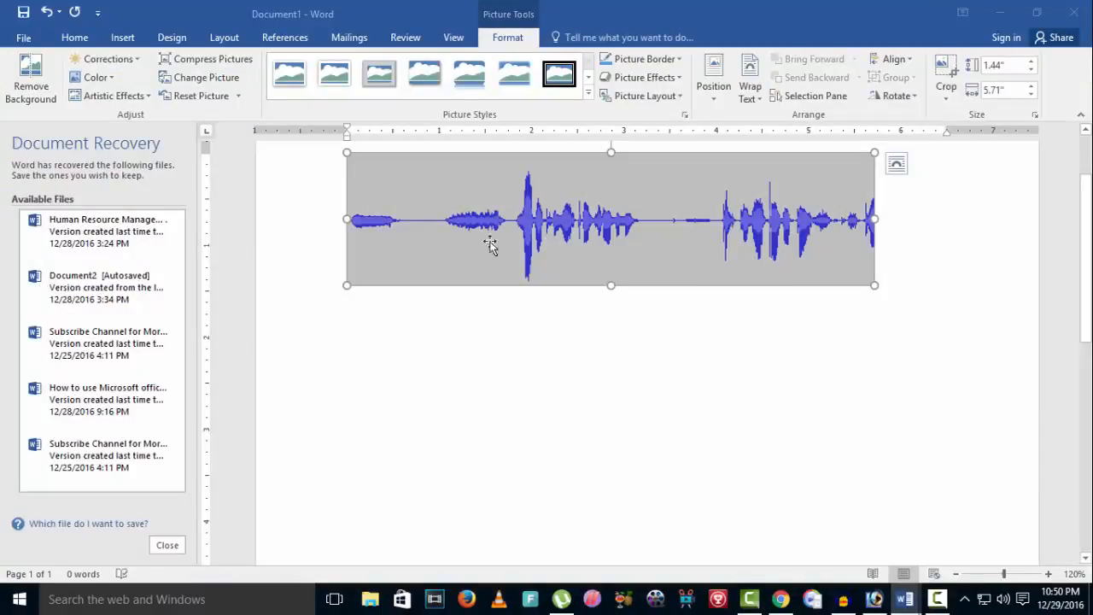
- Set the waveform clipping's text wrapping to In Front of Text and try moving it down the page, undoing the move
{"action": "left_click", "coordinate": [896, 164]}
{"action": "left_click", "coordinate": [1015, 296]}
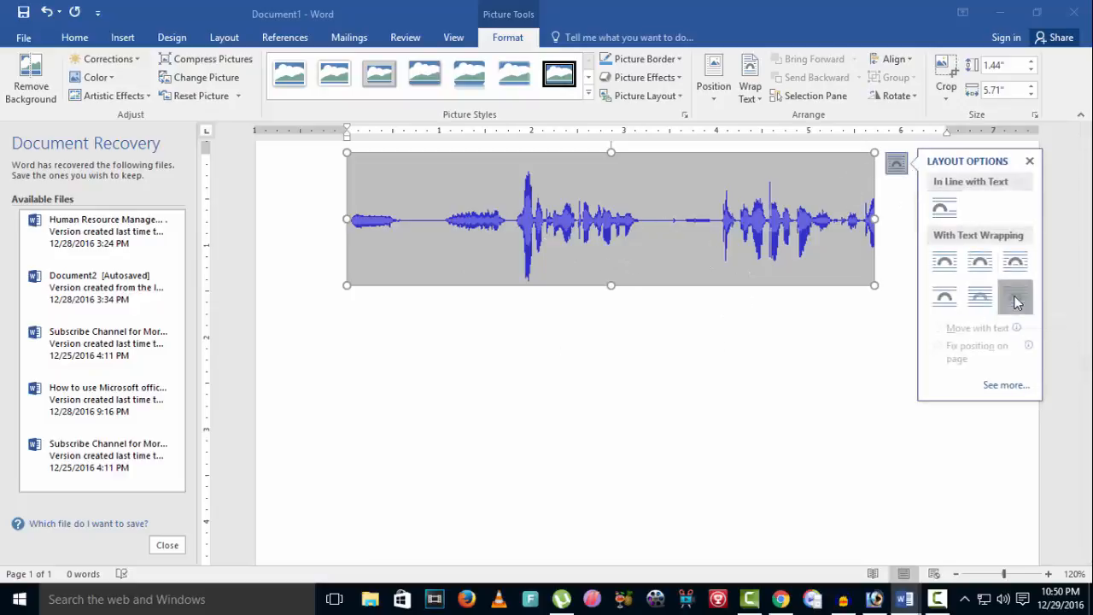
{"action": "left_click_drag", "start_coordinate": [735, 240], "coordinate": [655, 465]}
{"action": "key", "text": "ctrl+z"}
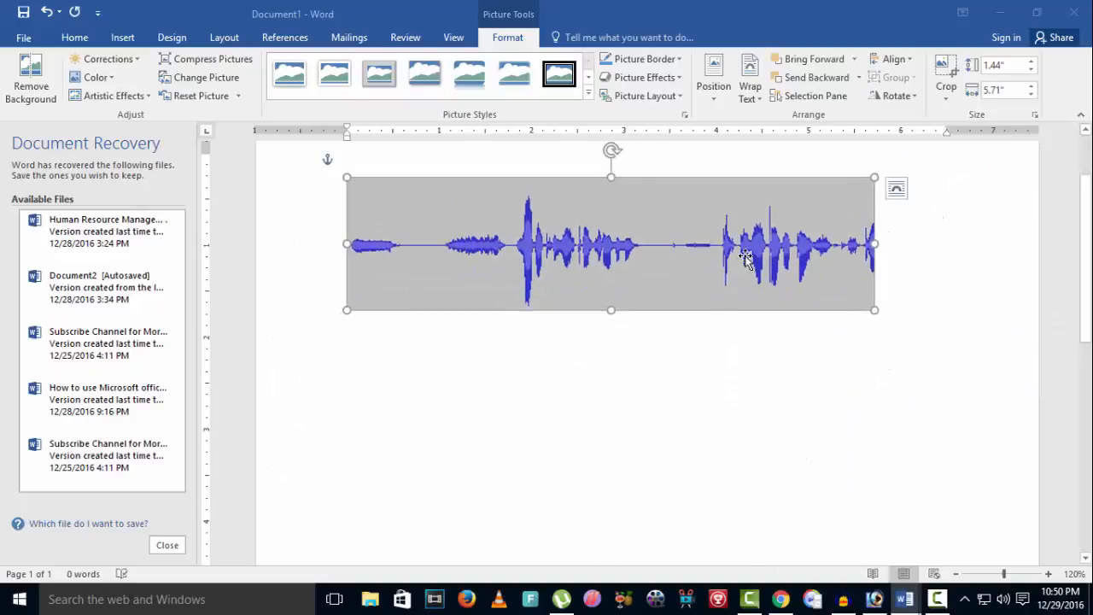
{"action": "scroll", "coordinate": [554, 227], "scroll_direction": "up", "scroll_amount": 2}
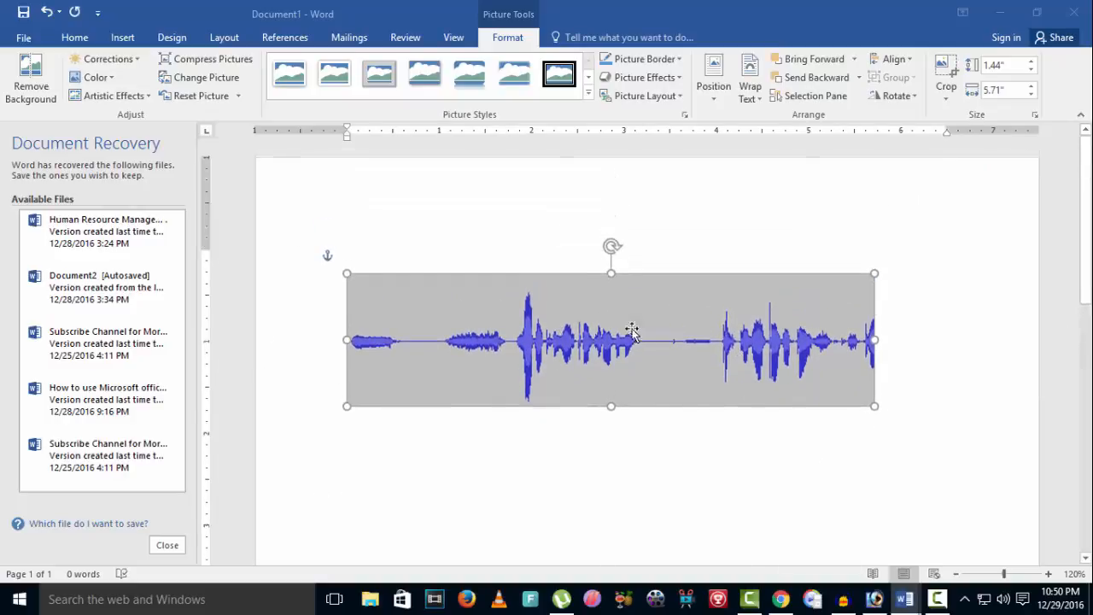
- Try the Thick Matte, Black picture style with a red border on the clipping, followed by the Rounded Diagonal Corner style with a red border
{"action": "left_click_drag", "start_coordinate": [610, 244], "coordinate": [611, 269]}
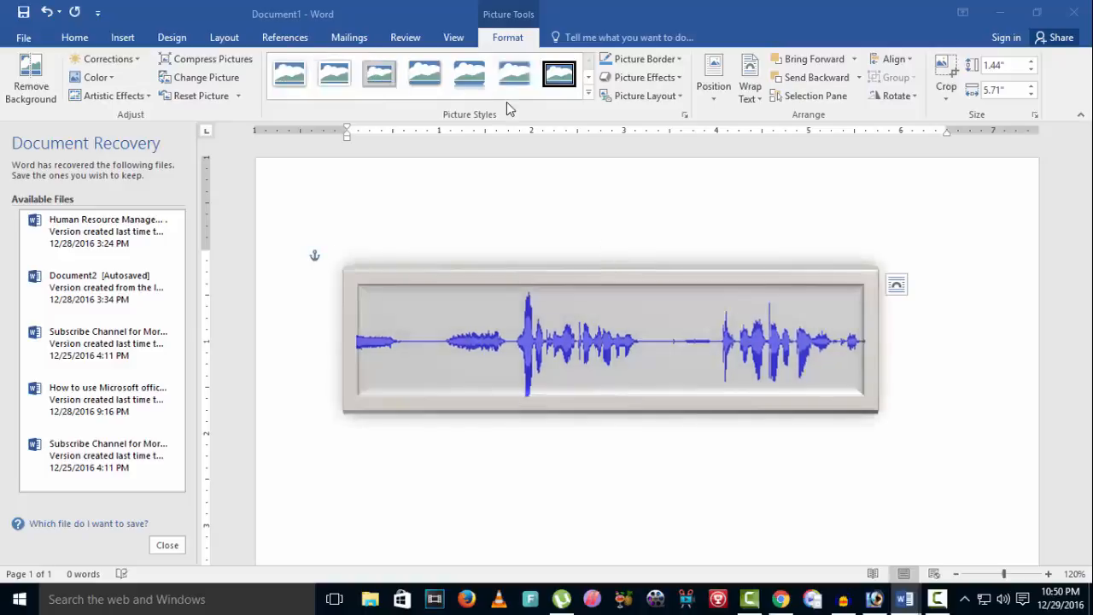
{"action": "left_click", "coordinate": [587, 77]}
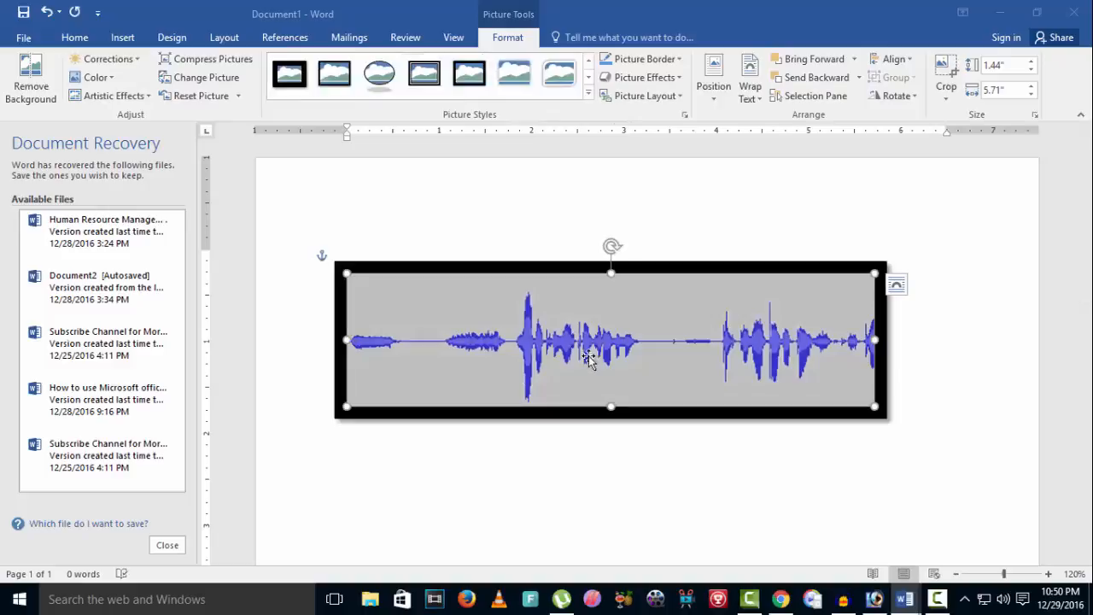
{"action": "left_click", "coordinate": [649, 59]}
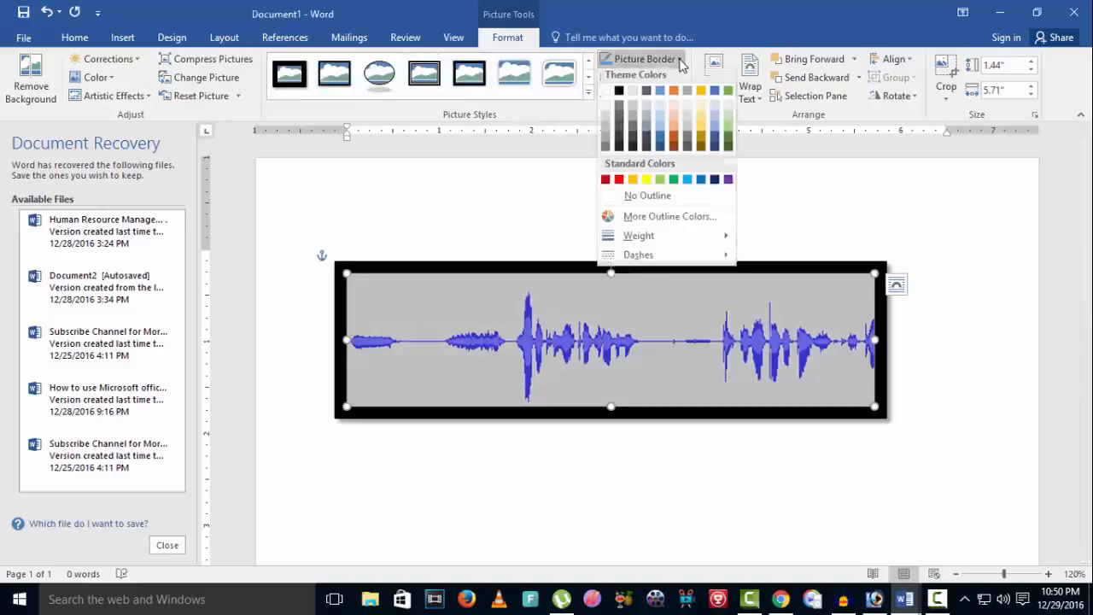
{"action": "left_click", "coordinate": [619, 184]}
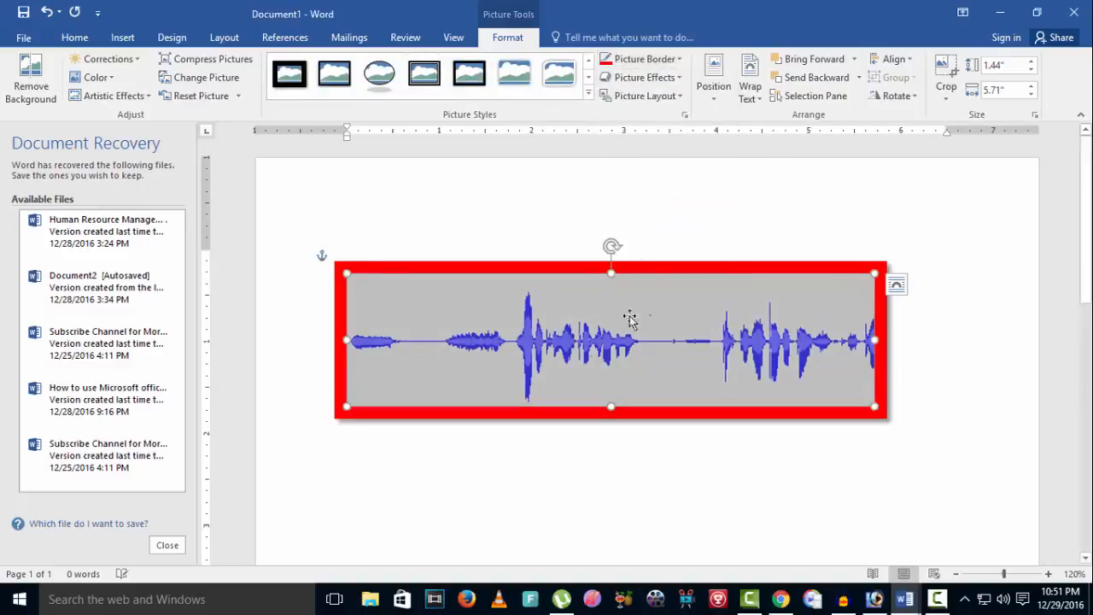
{"action": "left_click", "coordinate": [559, 73]}
{"action": "left_click", "coordinate": [632, 59]}
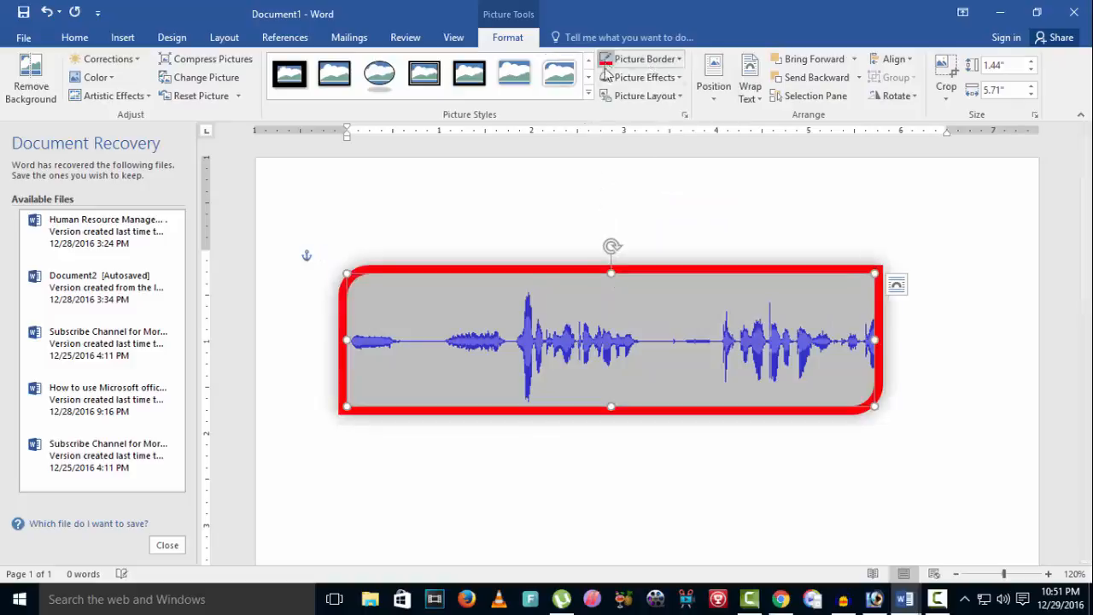
- Apply the Beveled Oval, Black style to the waveform clipping and move it slightly down and right on the page
{"action": "left_click", "coordinate": [379, 74]}
{"action": "left_click_drag", "start_coordinate": [725, 358], "coordinate": [766, 416]}
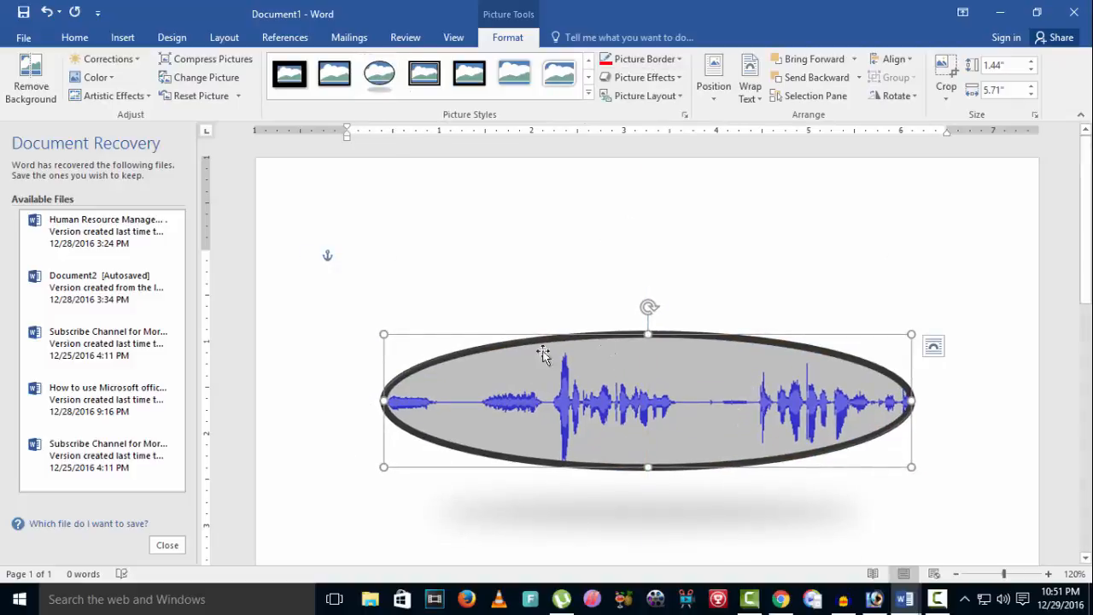
{"action": "left_click_drag", "start_coordinate": [662, 384], "coordinate": [651, 354]}
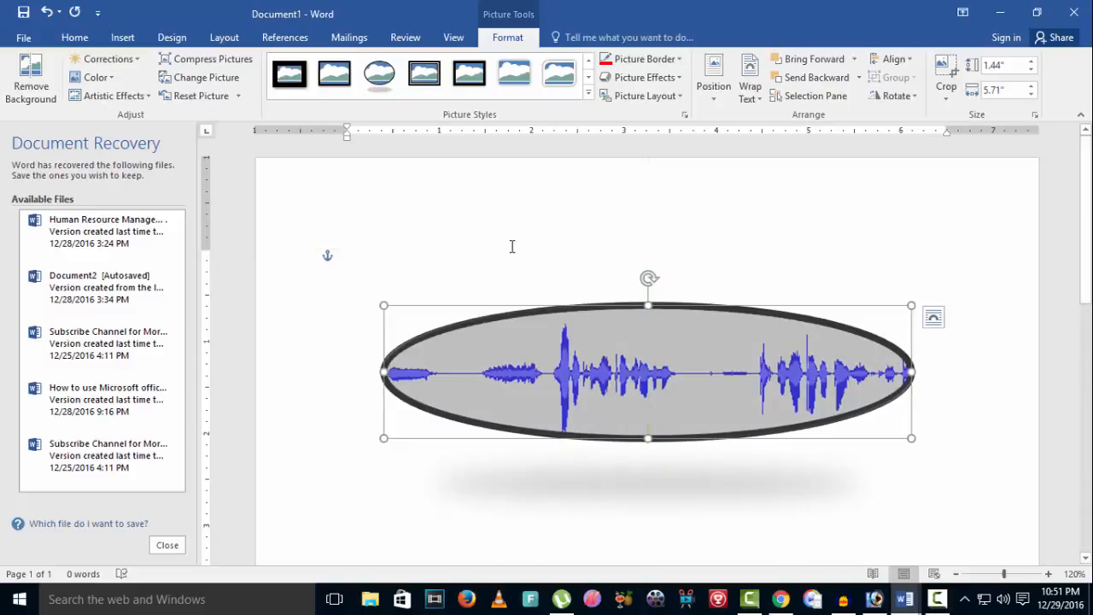
- Leave Document1, view Audacity briefly, and switch back to the Human Resource Management document in Word
{"action": "left_click", "coordinate": [76, 38]}
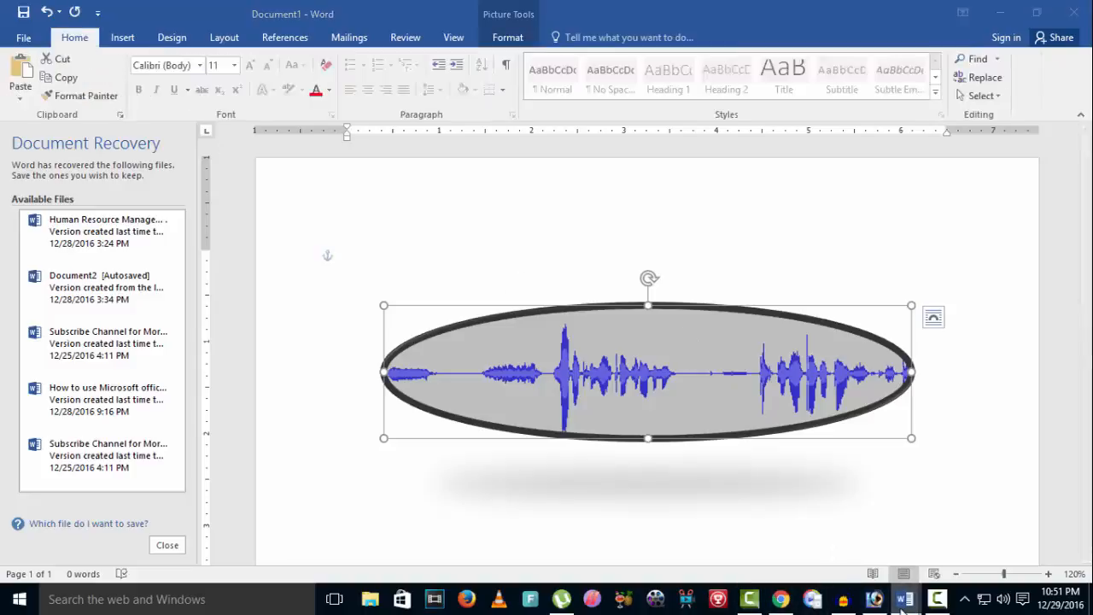
{"action": "mouse_move", "coordinate": [905, 599]}
{"action": "mouse_move", "coordinate": [929, 528]}
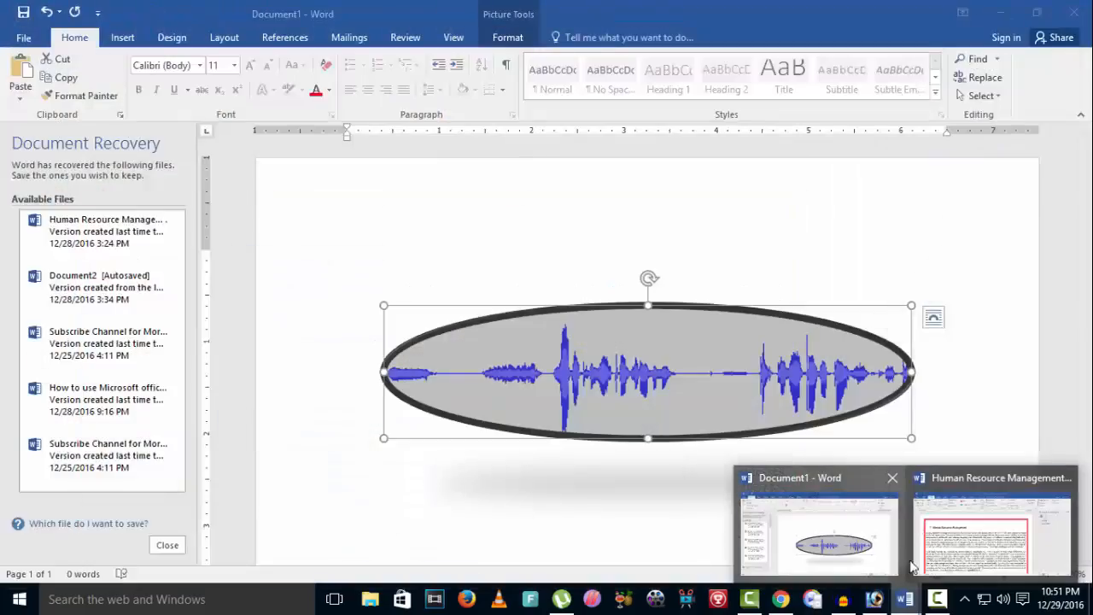
{"action": "left_click", "coordinate": [844, 599]}
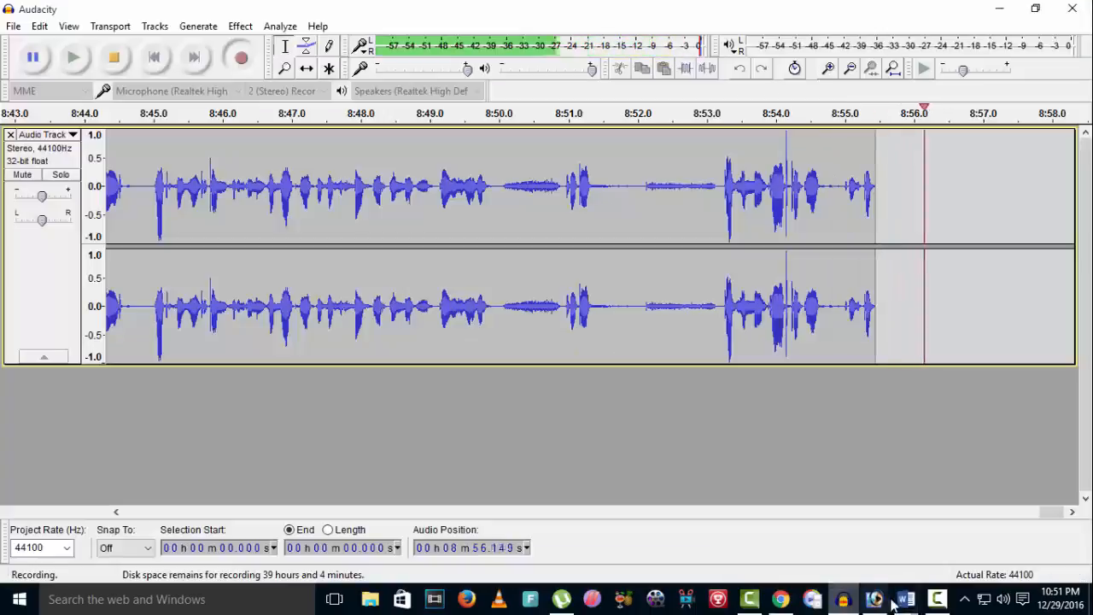
{"action": "mouse_move", "coordinate": [905, 599]}
{"action": "left_click", "coordinate": [934, 556]}
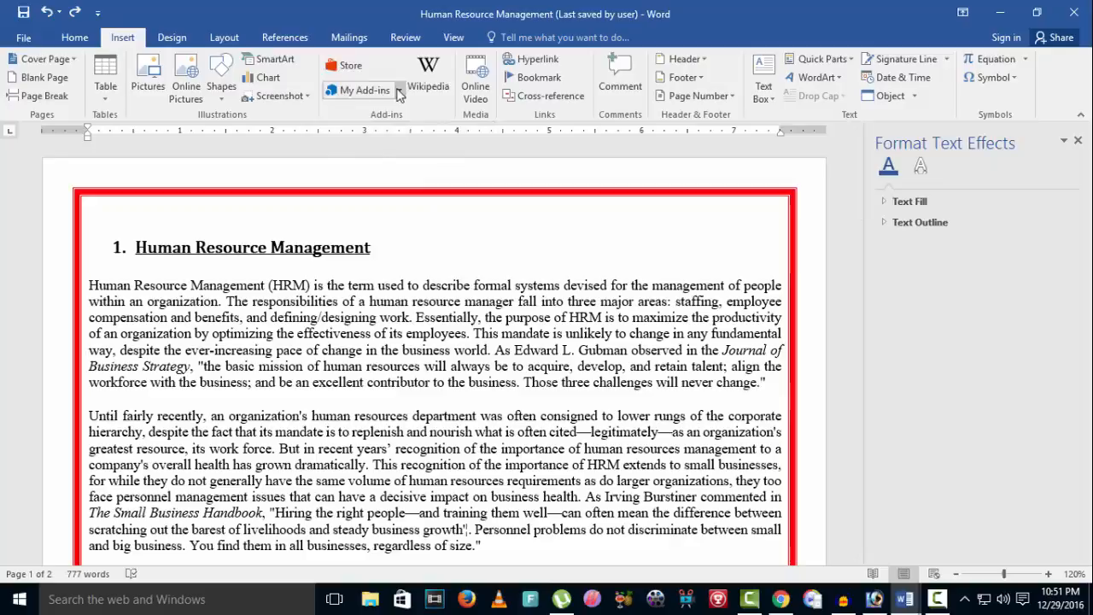
- Look at the My Add-ins options and the Bookmark dialog without adding anything
{"action": "left_click", "coordinate": [369, 90]}
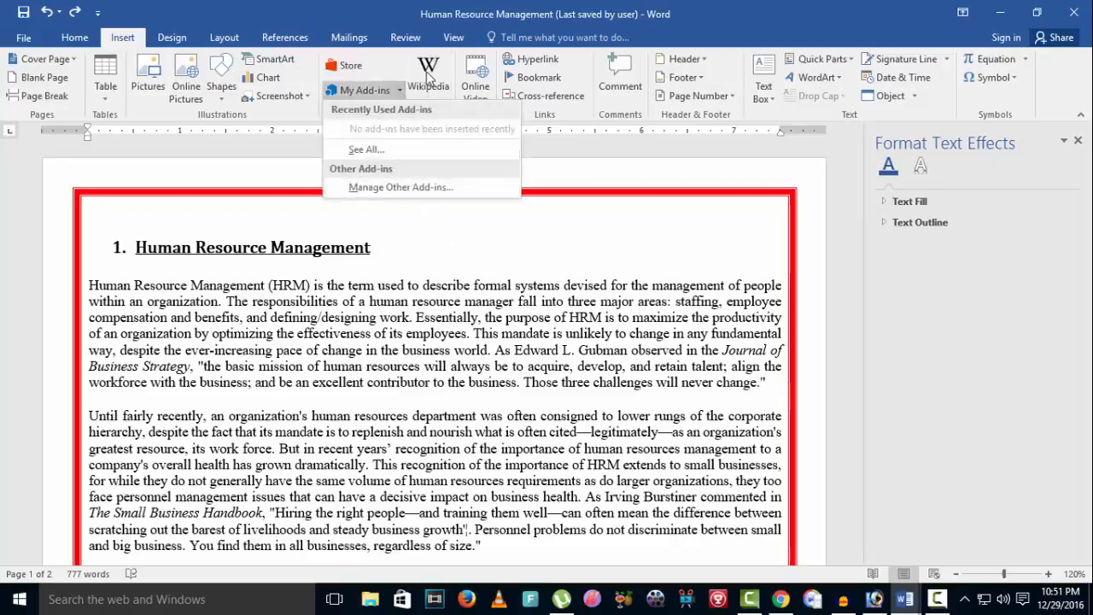
{"action": "left_click", "coordinate": [443, 13]}
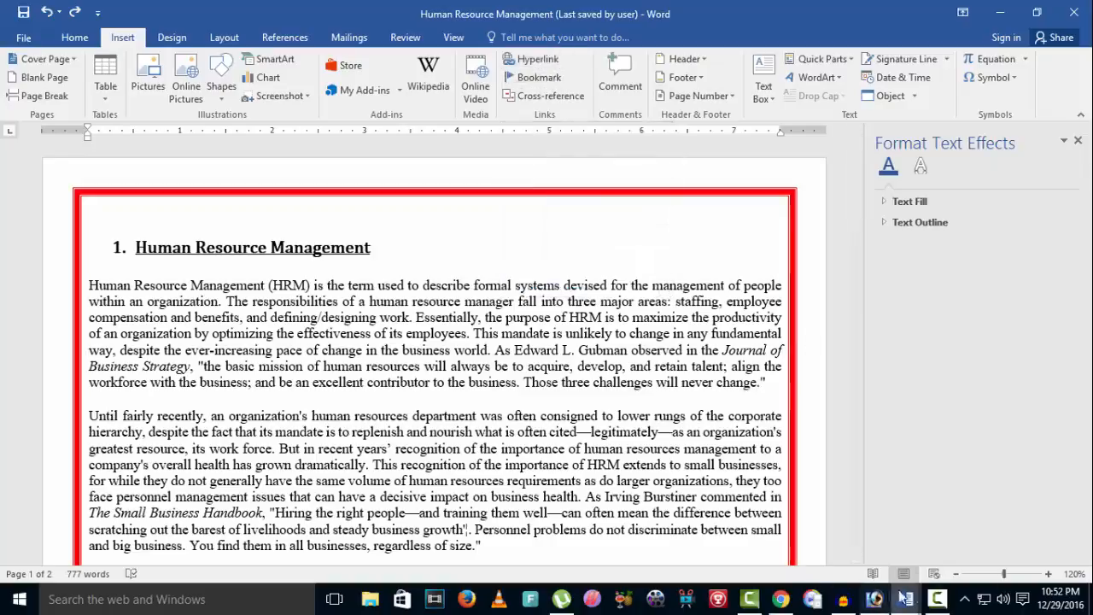
{"action": "left_click", "coordinate": [535, 80]}
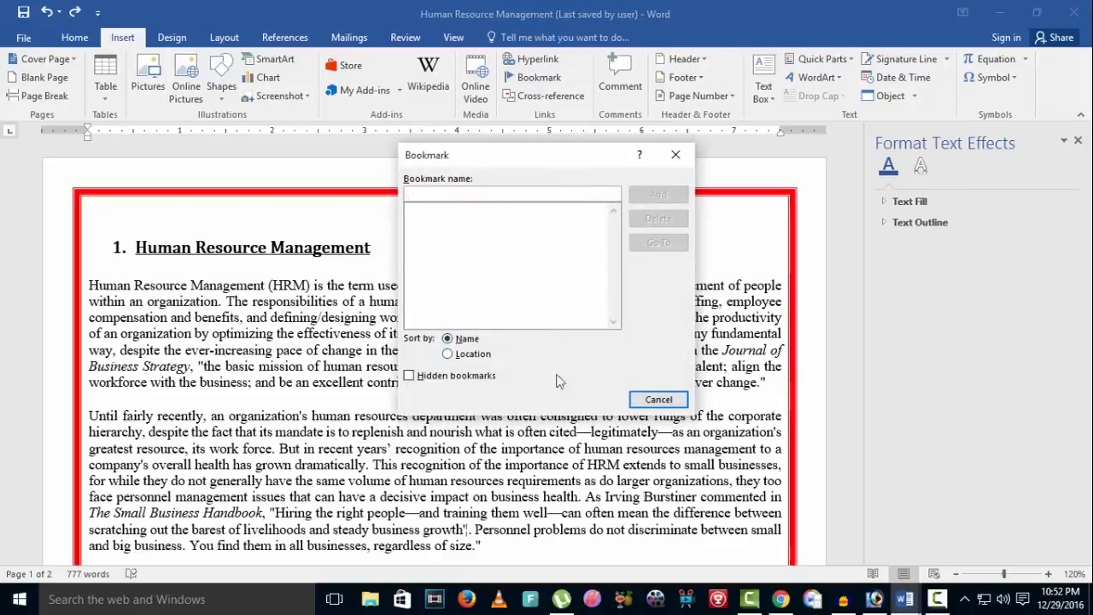
{"action": "left_click", "coordinate": [657, 400]}
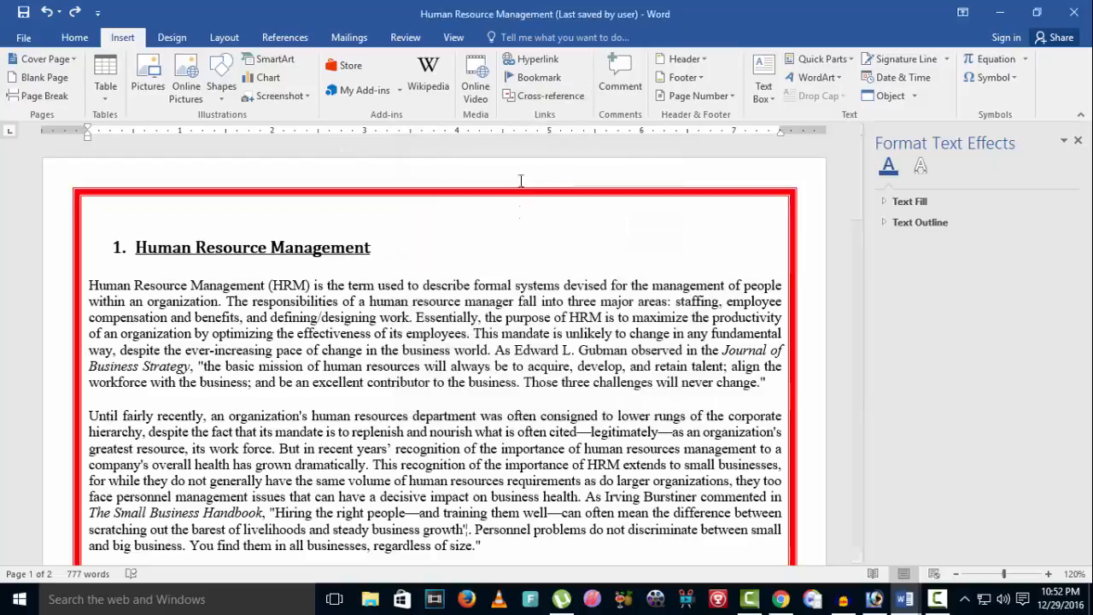
- Insert a hyperlinked cross-reference on page 2 to the paragraph number of item 2, POSITION AND STRUCTURE OF HUMAN RESOURCE MANAGEMENT
{"action": "left_click", "coordinate": [543, 96]}
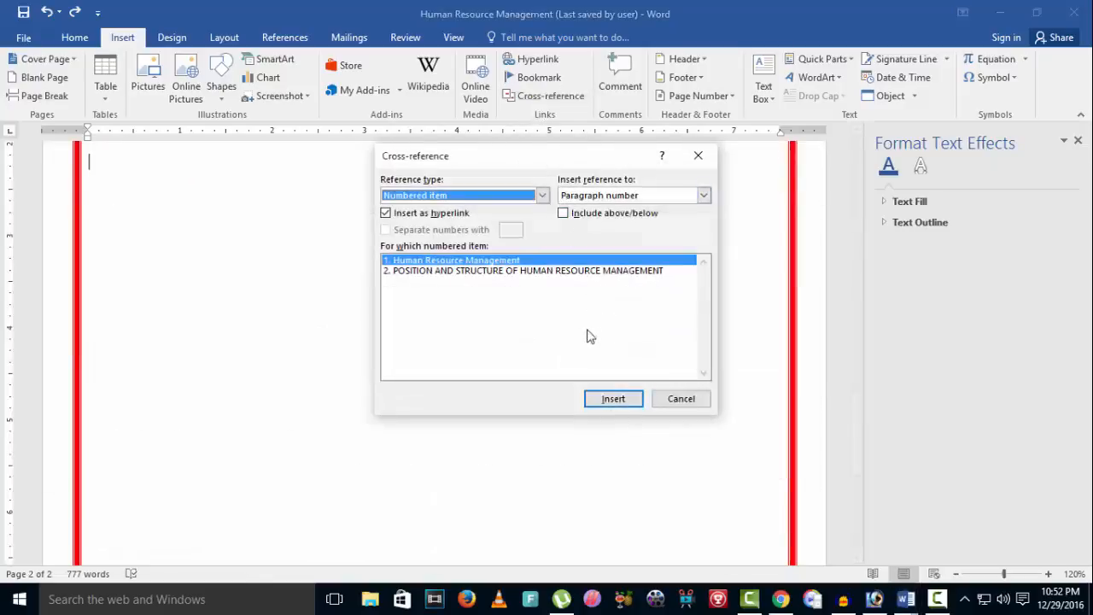
{"action": "left_click", "coordinate": [574, 271]}
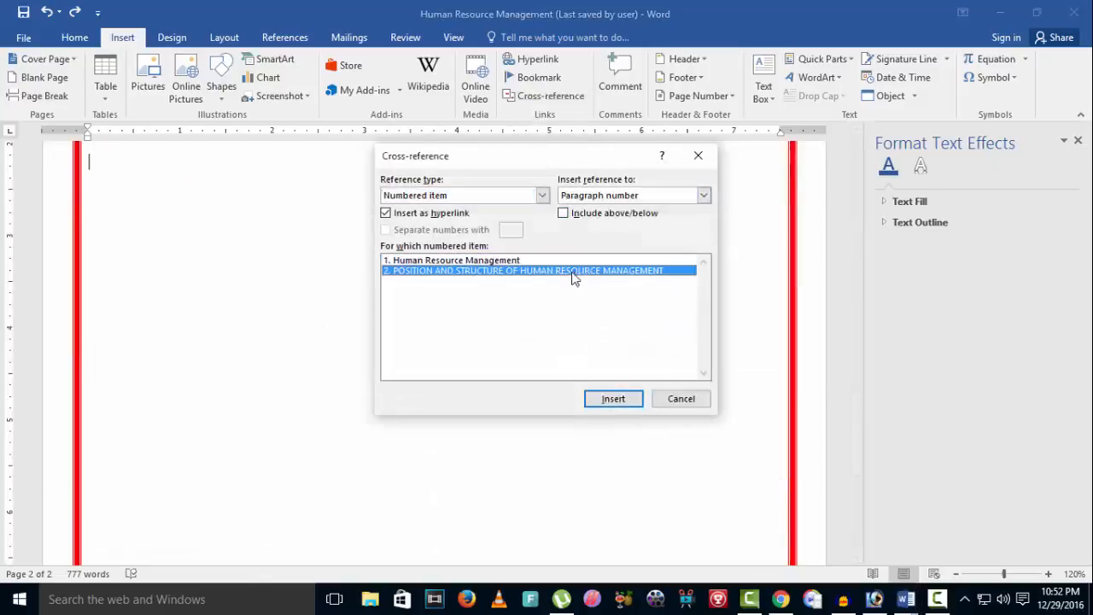
{"action": "left_click", "coordinate": [613, 398]}
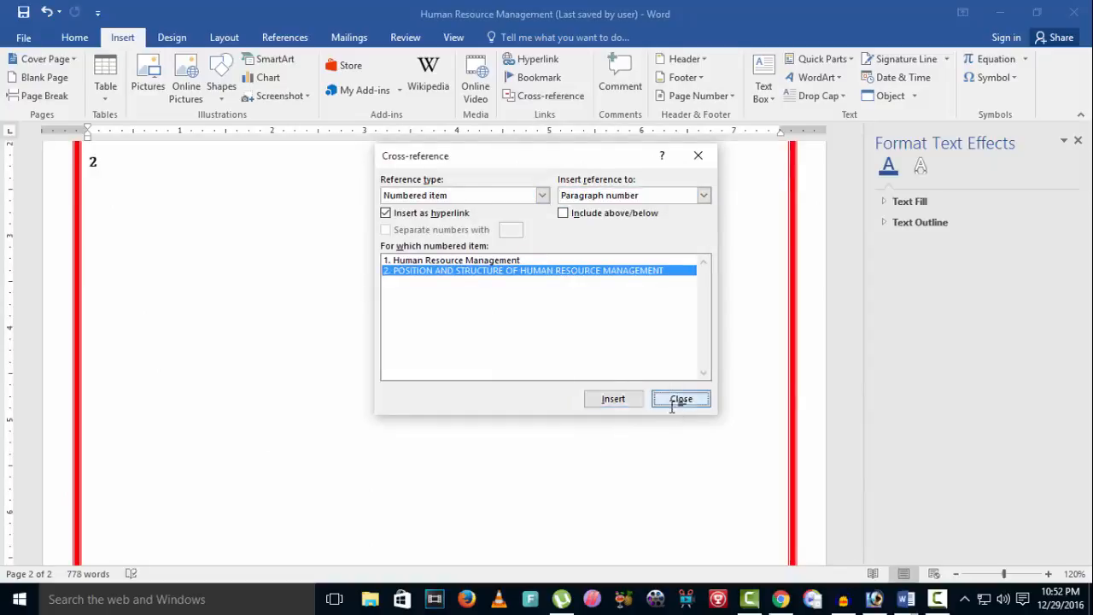
{"action": "left_click", "coordinate": [680, 398]}
- Attach a comment reading "This Is management Theory" to the cross-reference number at the end of the text on page 2
{"action": "scroll", "coordinate": [145, 294], "scroll_direction": "up", "scroll_amount": 12}
{"action": "scroll", "coordinate": [145, 295], "scroll_direction": "down", "scroll_amount": 7}
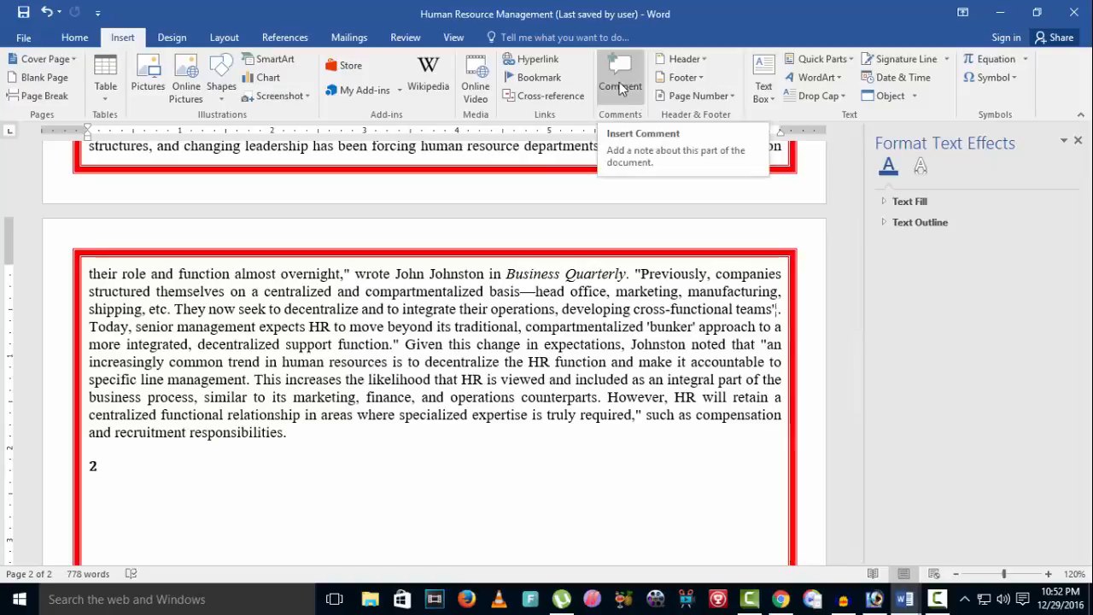
{"action": "scroll", "coordinate": [535, 291], "scroll_direction": "up", "scroll_amount": 8}
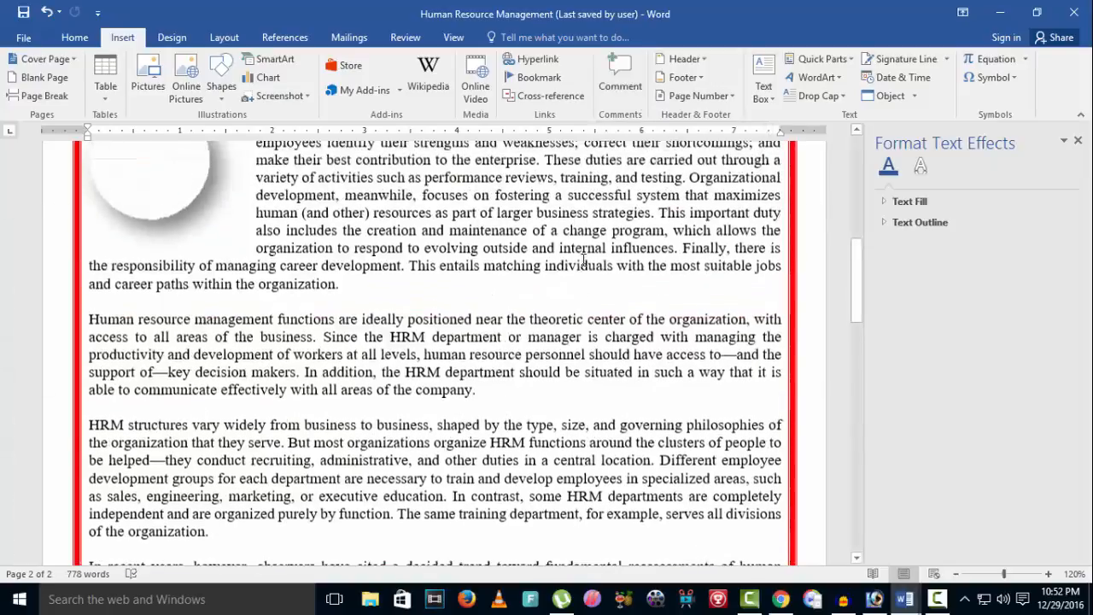
{"action": "scroll", "coordinate": [536, 291], "scroll_direction": "up", "scroll_amount": 5}
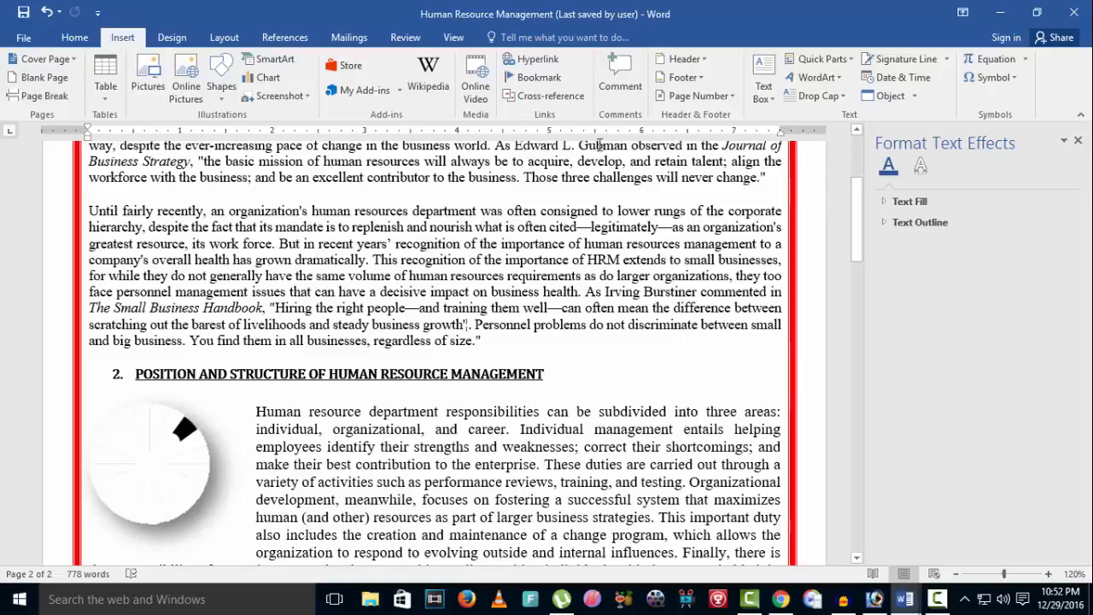
{"action": "left_click", "coordinate": [620, 75]}
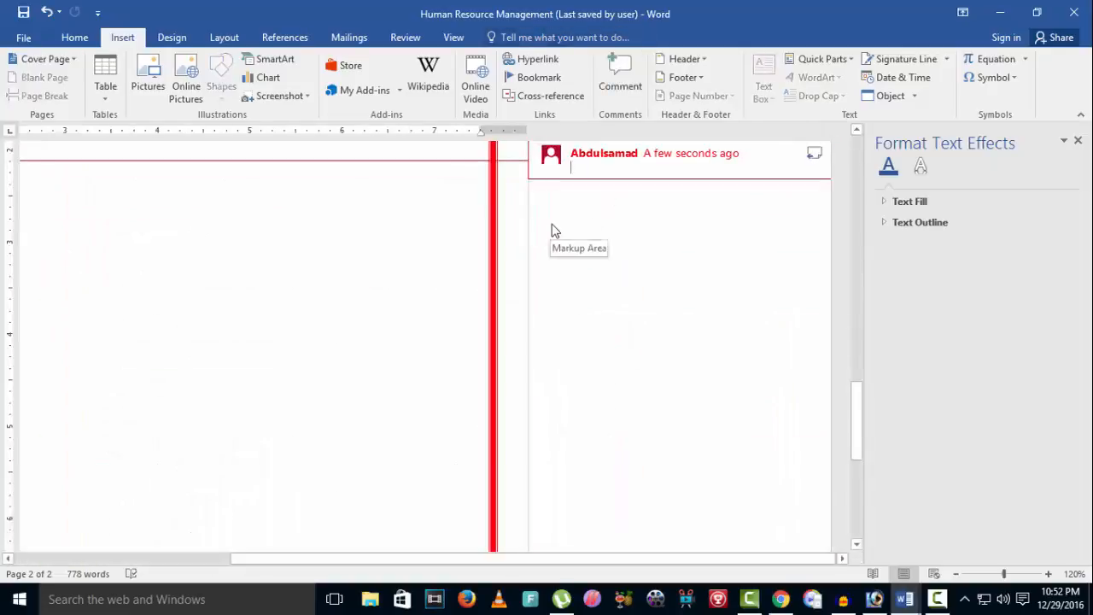
{"action": "type", "text": "This I"}
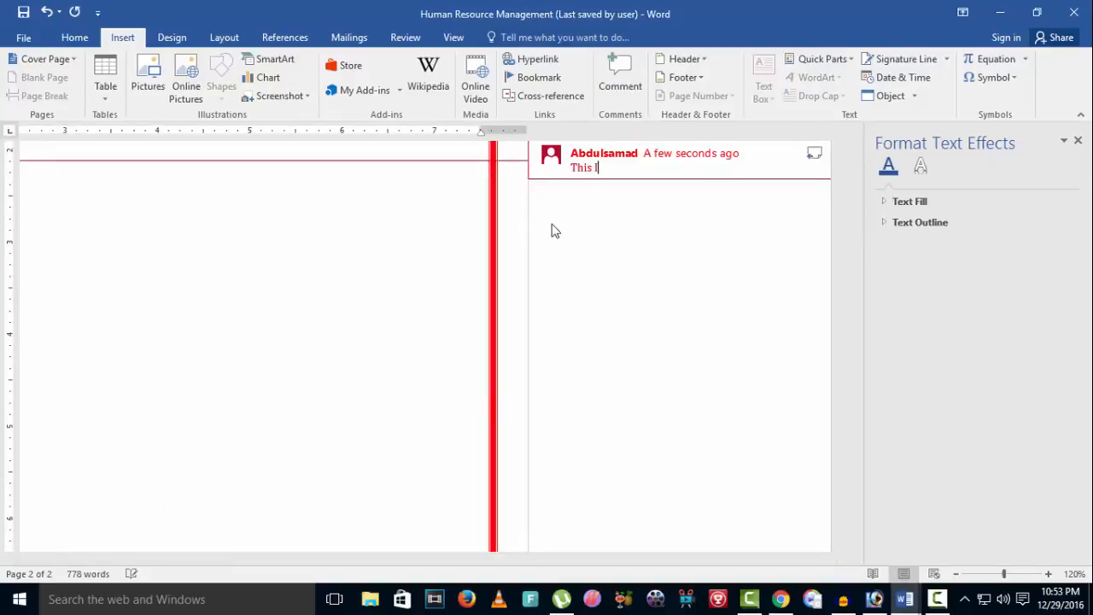
{"action": "type", "text": "s management The"}
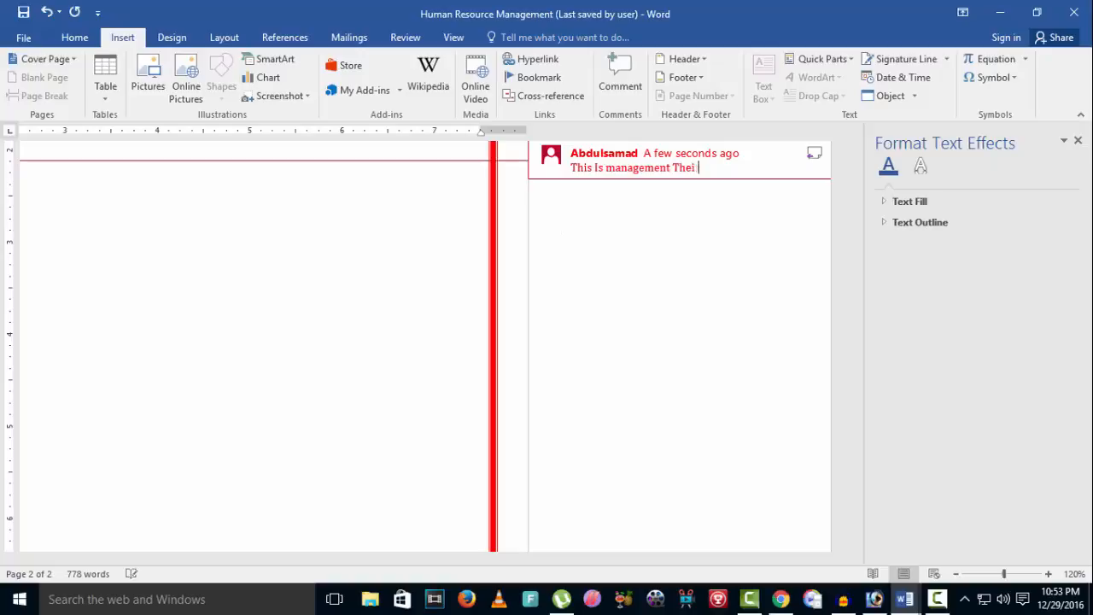
{"action": "type", "text": "ory"}
{"action": "key", "text": "Return"}
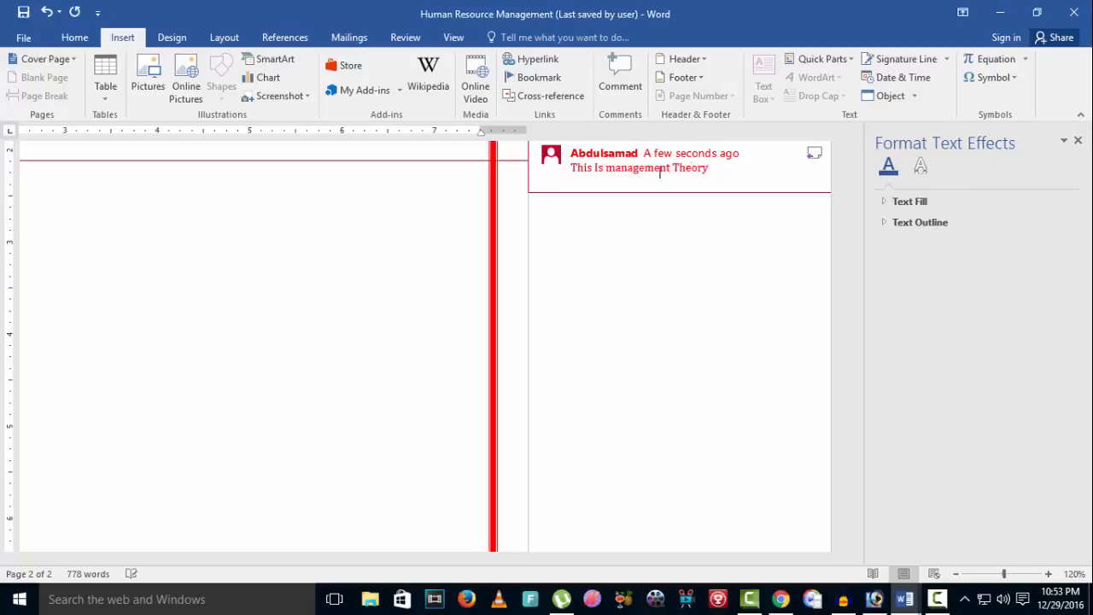
- Start an empty reply under the comment on page 2 and select the original comment's text
{"action": "left_click", "coordinate": [814, 152]}
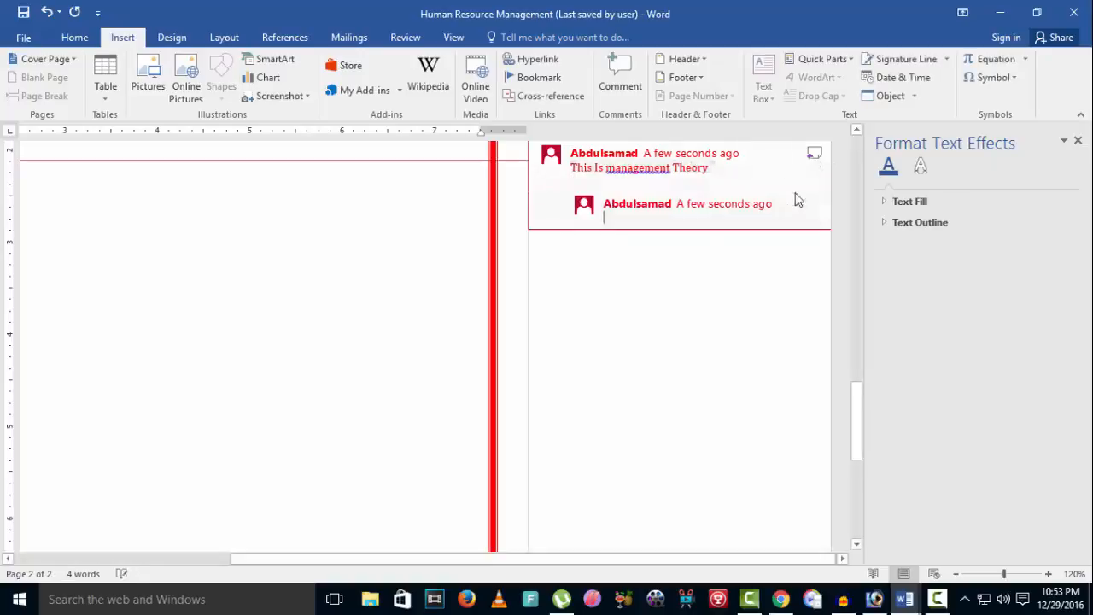
{"action": "scroll", "coordinate": [556, 280], "scroll_direction": "up", "scroll_amount": 10}
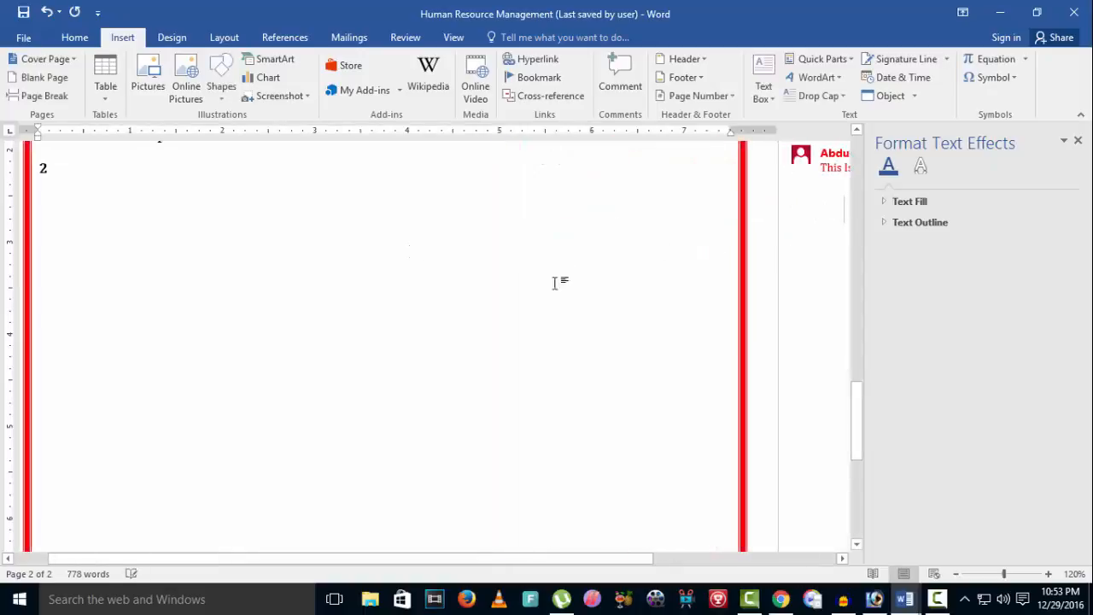
{"action": "scroll", "coordinate": [333, 303], "scroll_direction": "down", "scroll_amount": 5}
{"action": "scroll", "coordinate": [334, 303], "scroll_direction": "up", "scroll_amount": 15}
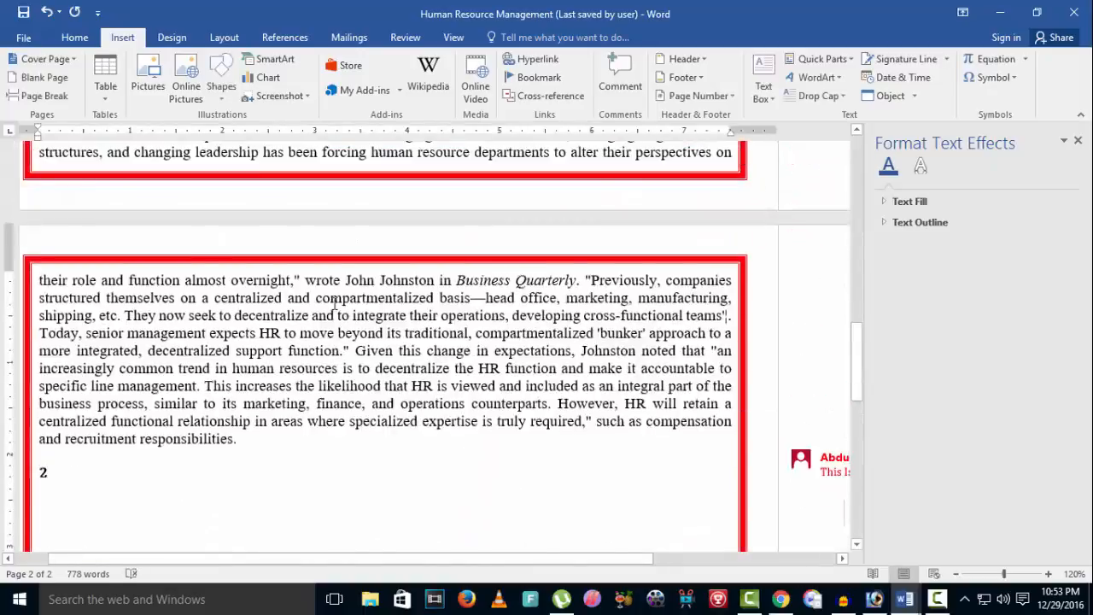
{"action": "scroll", "coordinate": [334, 303], "scroll_direction": "down", "scroll_amount": 15}
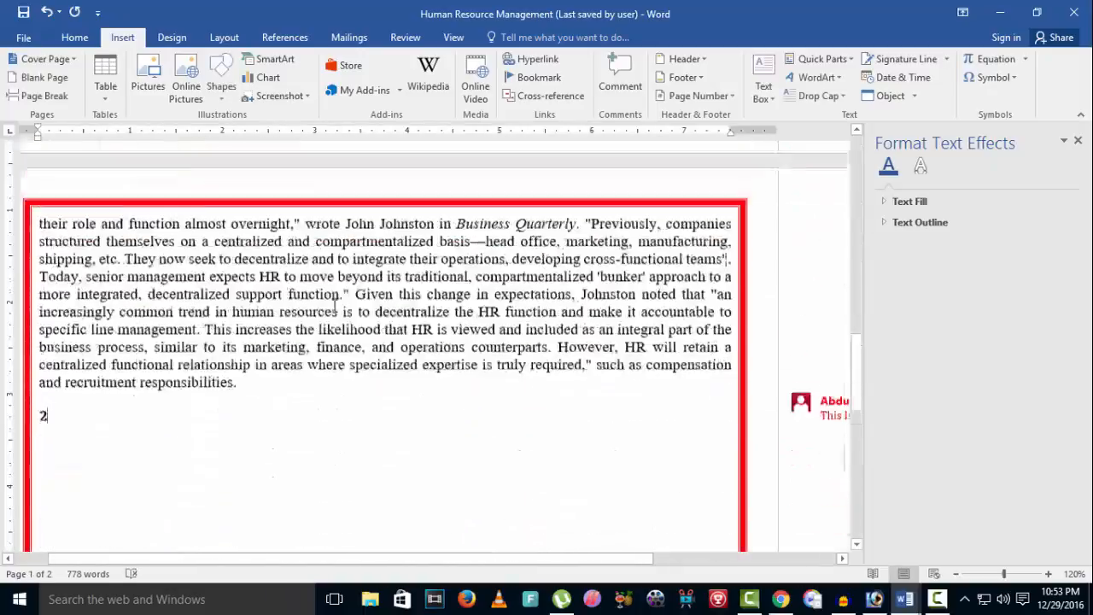
{"action": "left_click", "coordinate": [815, 309]}
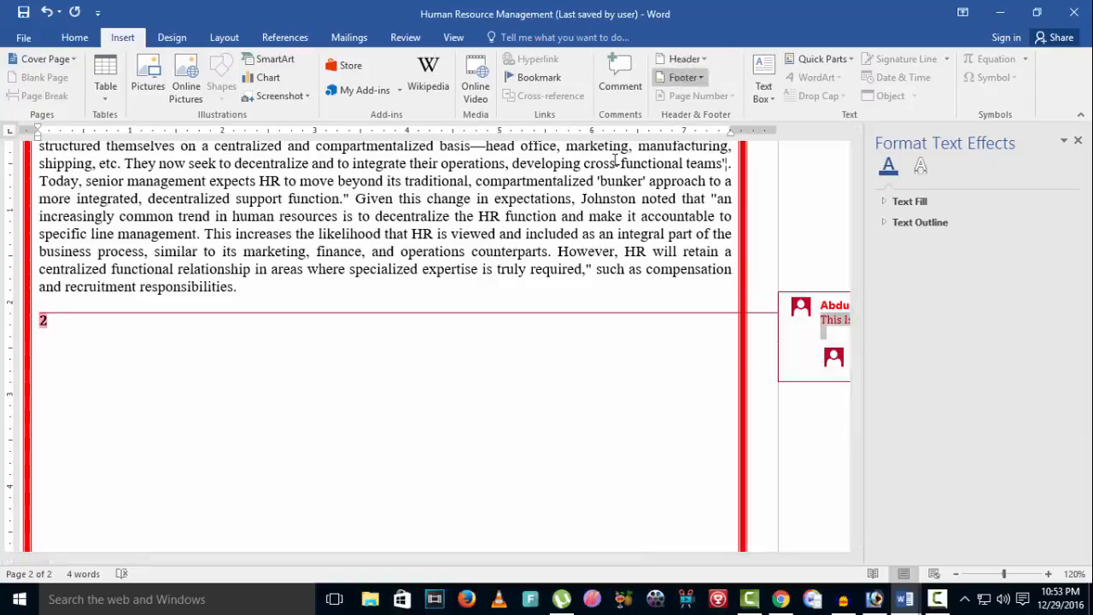
- Insert the built-in Blank header, replace its placeholder with the author's first name, and add an empty line below it
{"action": "scroll", "coordinate": [617, 160], "scroll_direction": "up", "scroll_amount": 8}
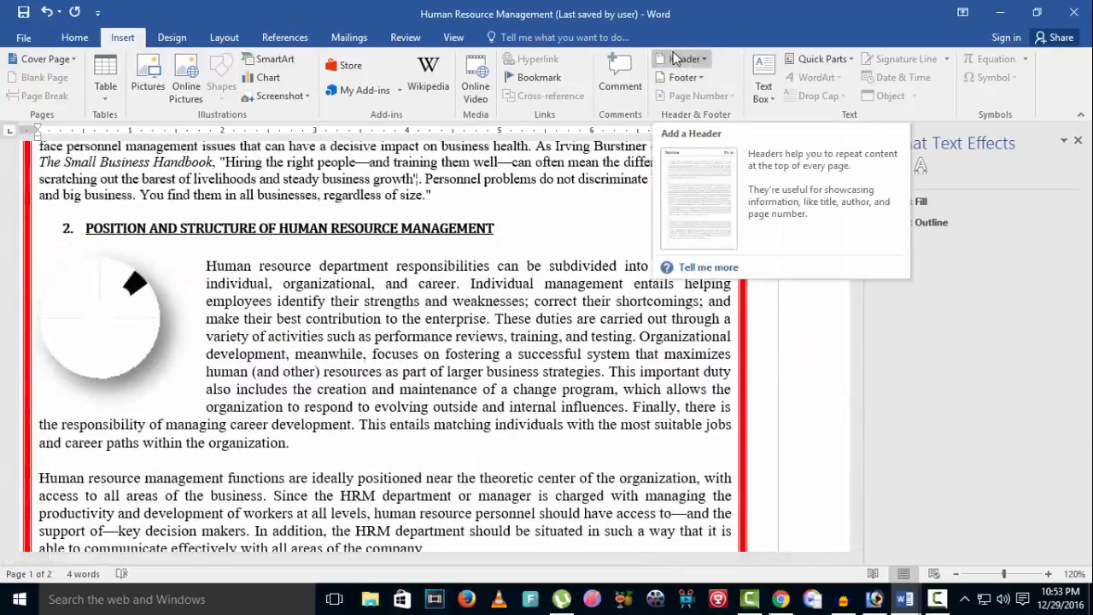
{"action": "left_click", "coordinate": [683, 58]}
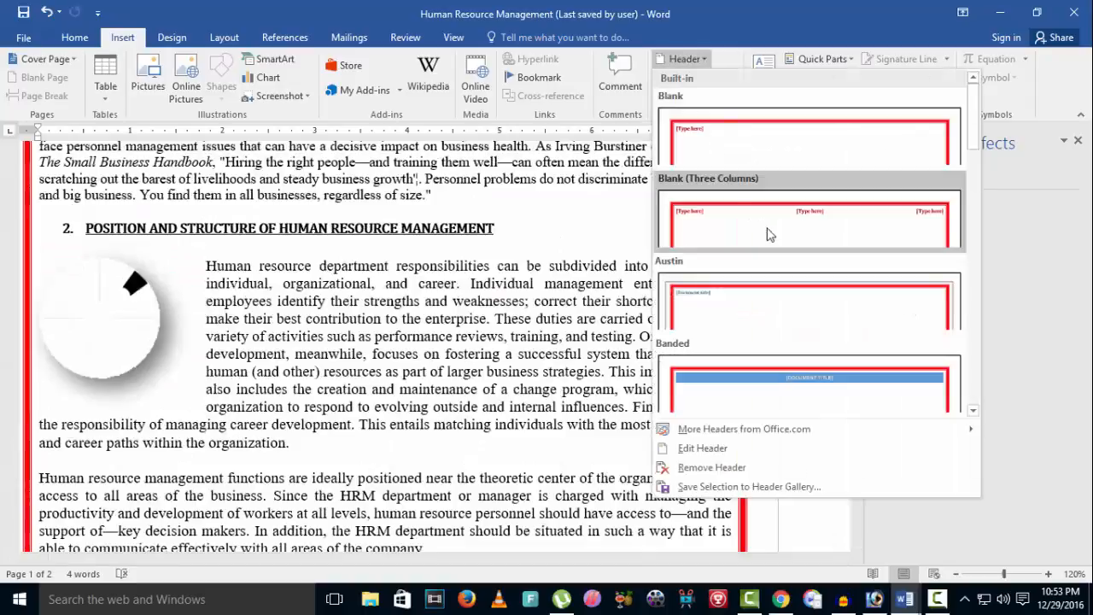
{"action": "left_click", "coordinate": [693, 151]}
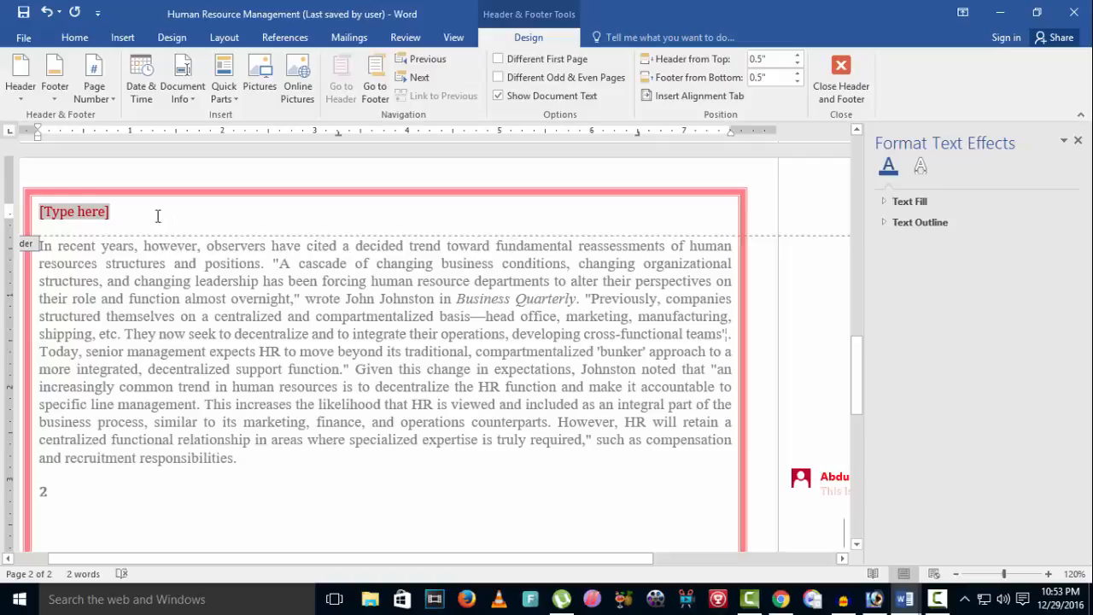
{"action": "type", "text": "Abdusl"}
{"action": "type", "text": "amad"}
{"action": "key", "text": "BackSpace"}
{"action": "key", "text": "BackSpace"}
{"action": "key", "text": "BackSpace"}
{"action": "key", "text": "BackSpace"}
{"action": "key", "text": "BackSpace"}
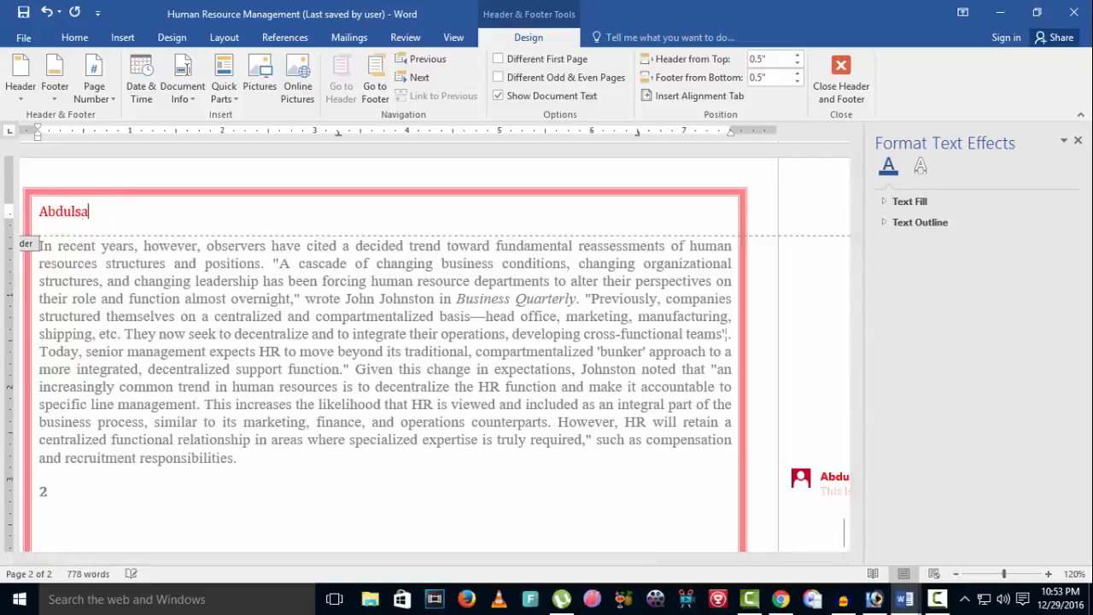
{"action": "key", "text": "Return"}
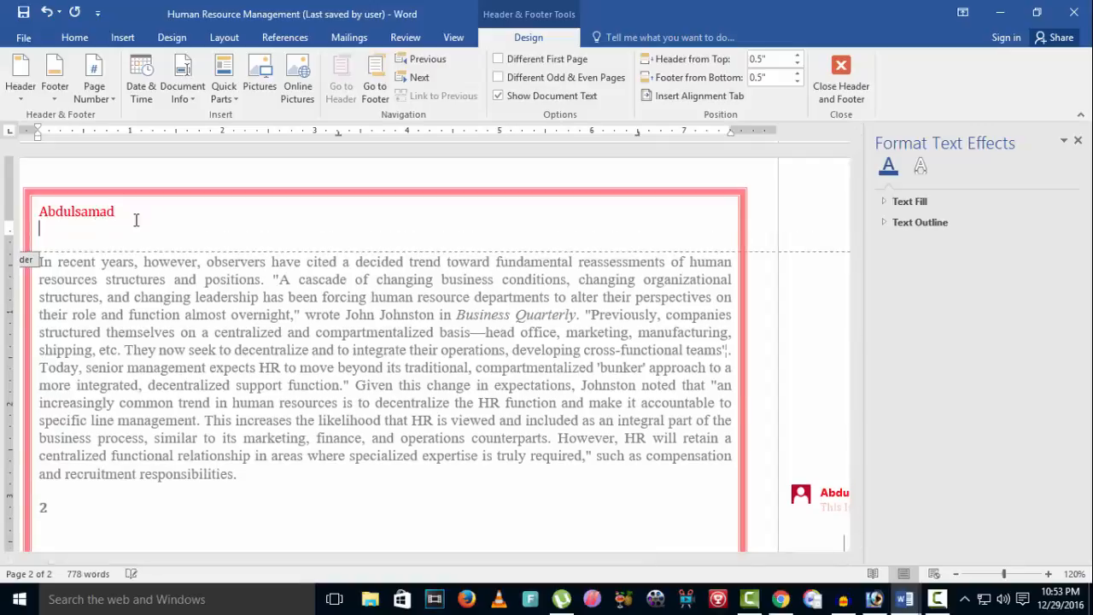
- Return from the header to the body text and check how the header repeats on pages 1 and 2
{"action": "scroll", "coordinate": [200, 161], "scroll_direction": "up", "scroll_amount": 2}
{"action": "double_click", "coordinate": [216, 248]}
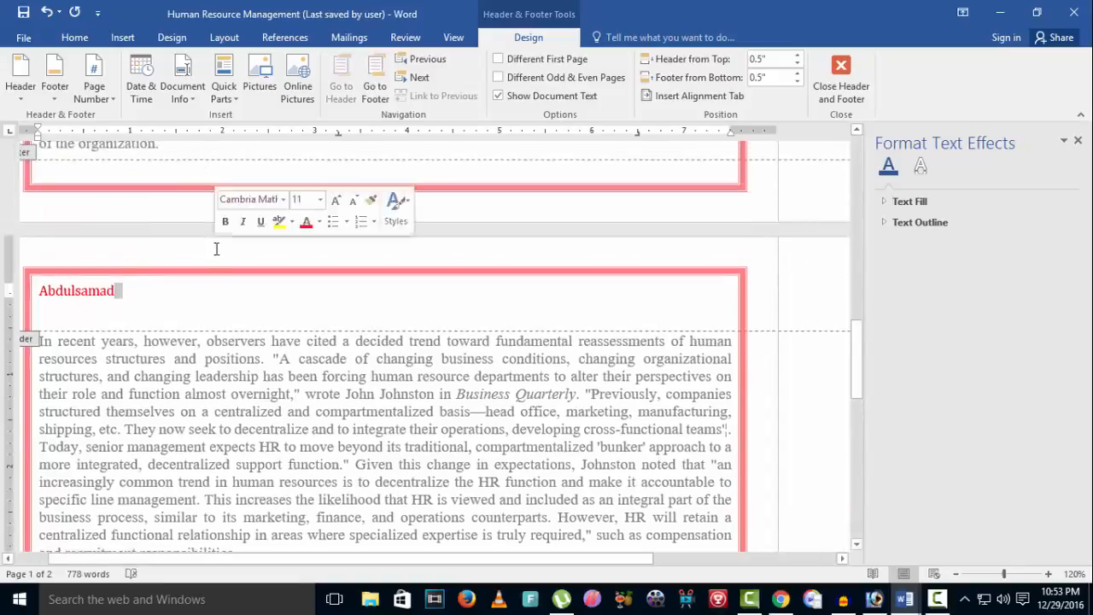
{"action": "double_click", "coordinate": [16, 282]}
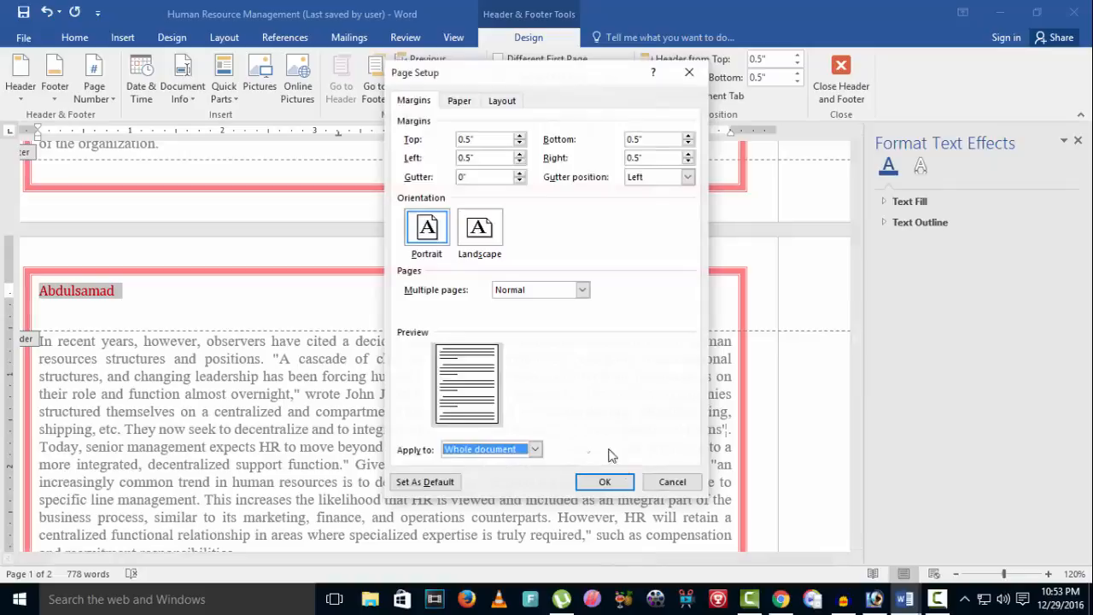
{"action": "left_click", "coordinate": [604, 481]}
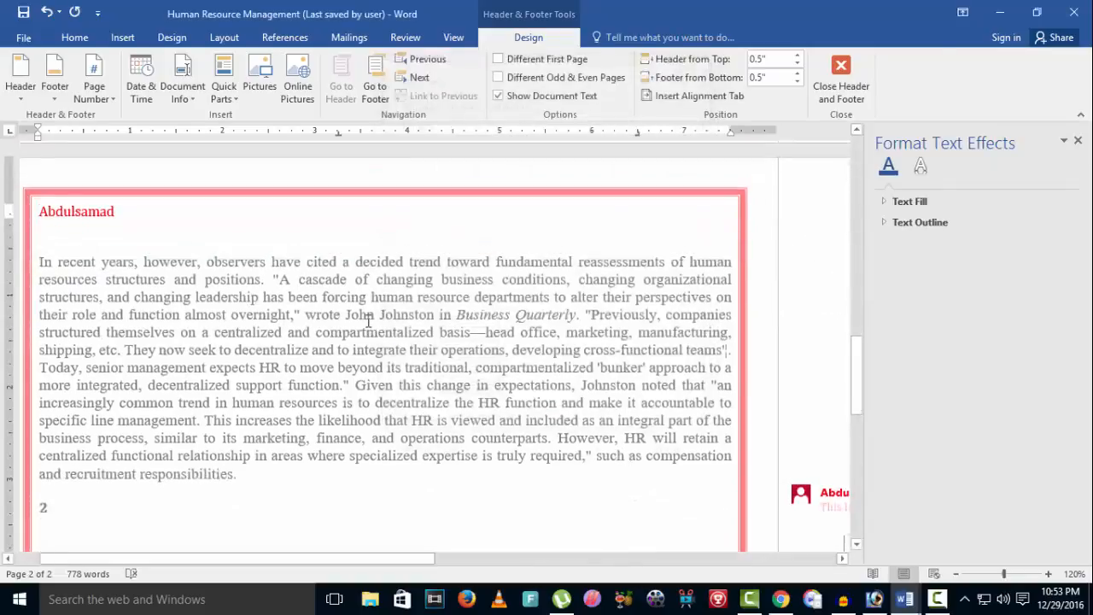
{"action": "double_click", "coordinate": [367, 319]}
{"action": "scroll", "coordinate": [370, 316], "scroll_direction": "up", "scroll_amount": 5}
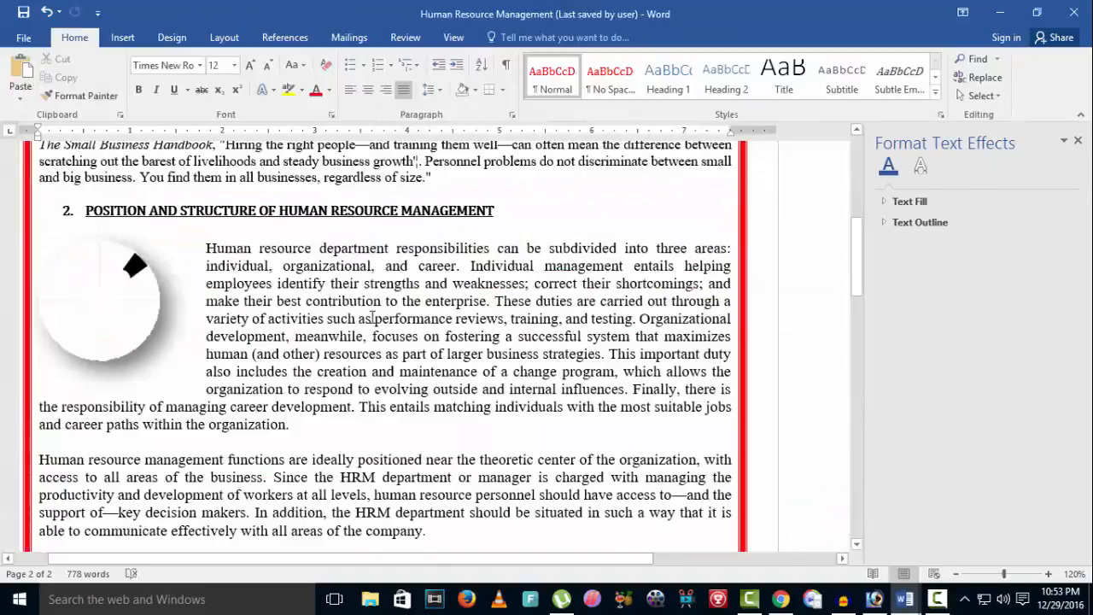
{"action": "scroll", "coordinate": [373, 318], "scroll_direction": "up", "scroll_amount": 5}
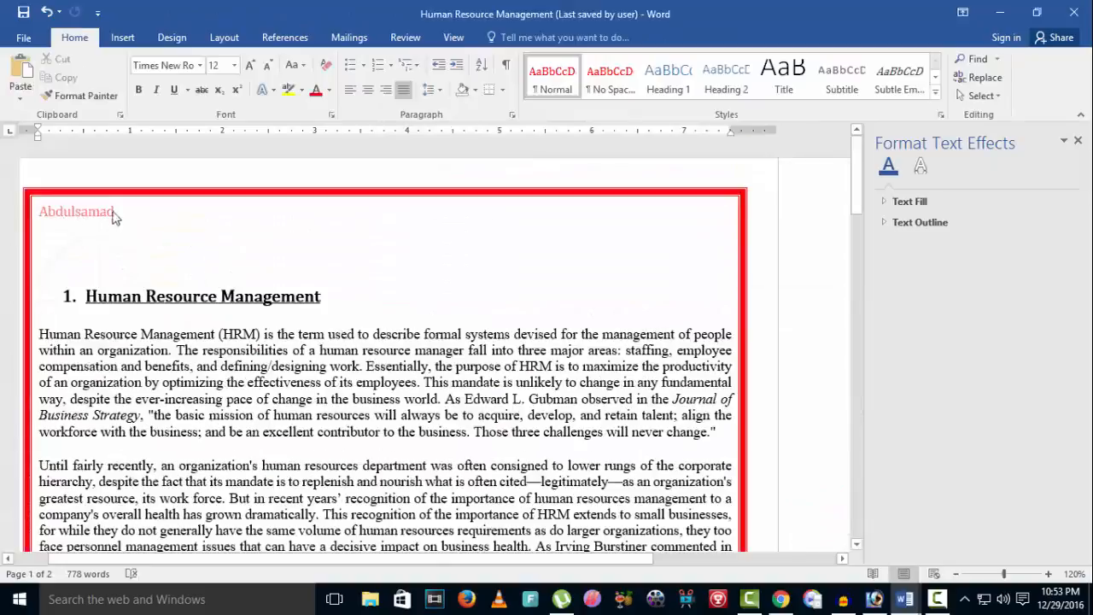
{"action": "scroll", "coordinate": [37, 229], "scroll_direction": "down", "scroll_amount": 10}
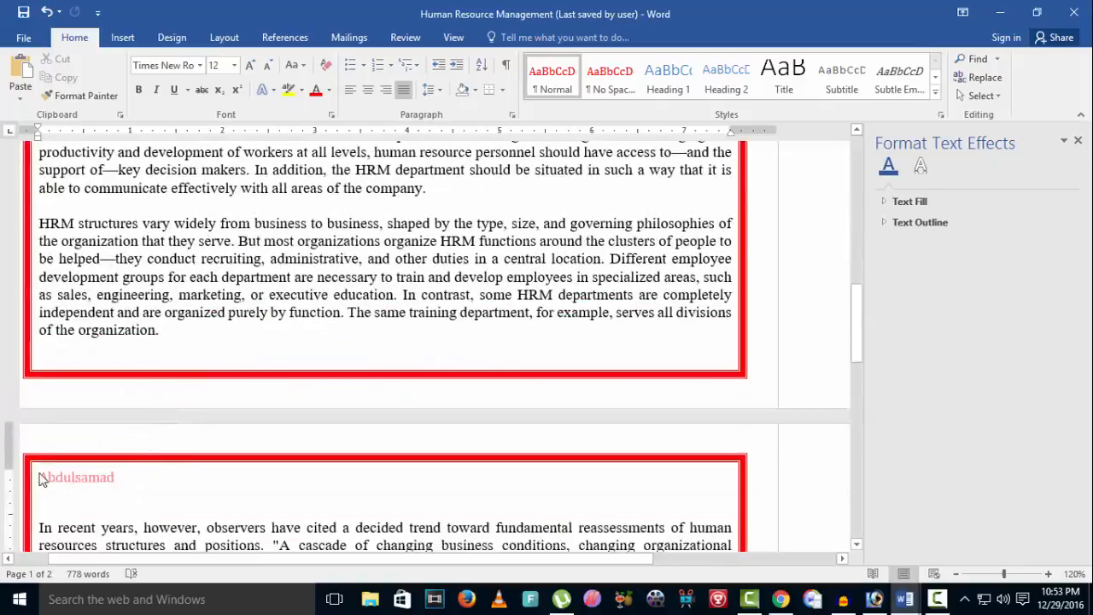
{"action": "scroll", "coordinate": [96, 475], "scroll_direction": "down", "scroll_amount": 5}
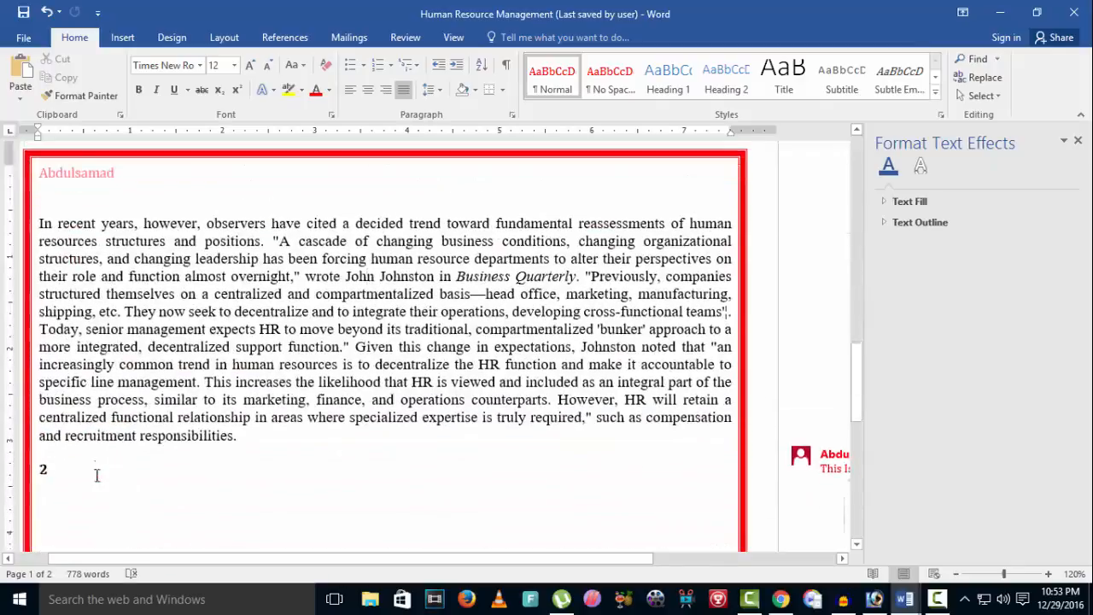
{"action": "scroll", "coordinate": [86, 478], "scroll_direction": "up", "scroll_amount": 5}
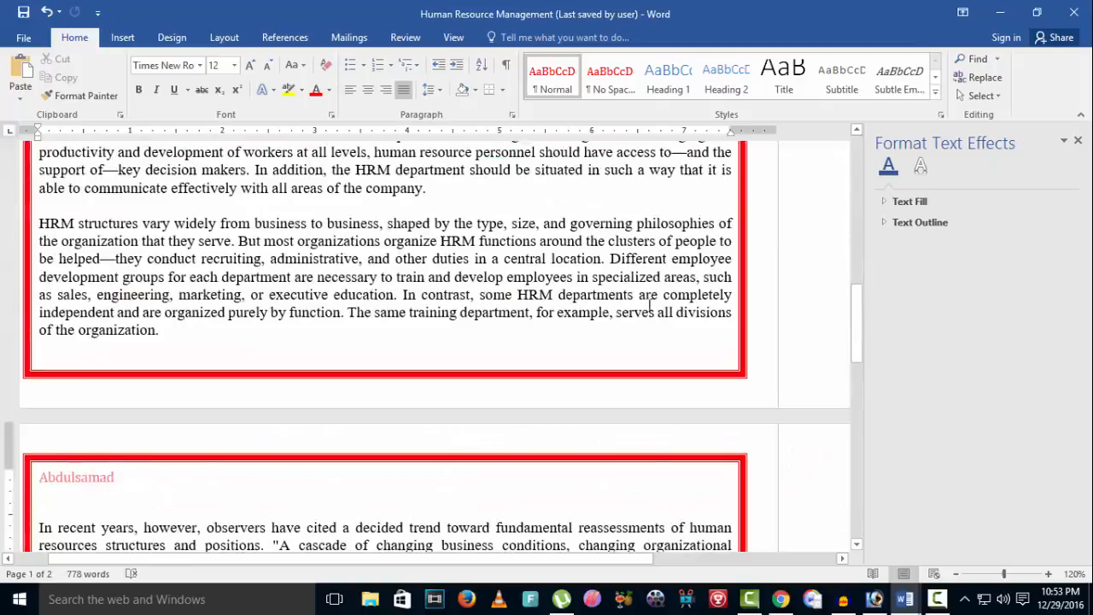
- Insert the built-in Blank footer, replace its placeholder with the author's first name, and return to the body text
{"action": "left_click", "coordinate": [122, 37]}
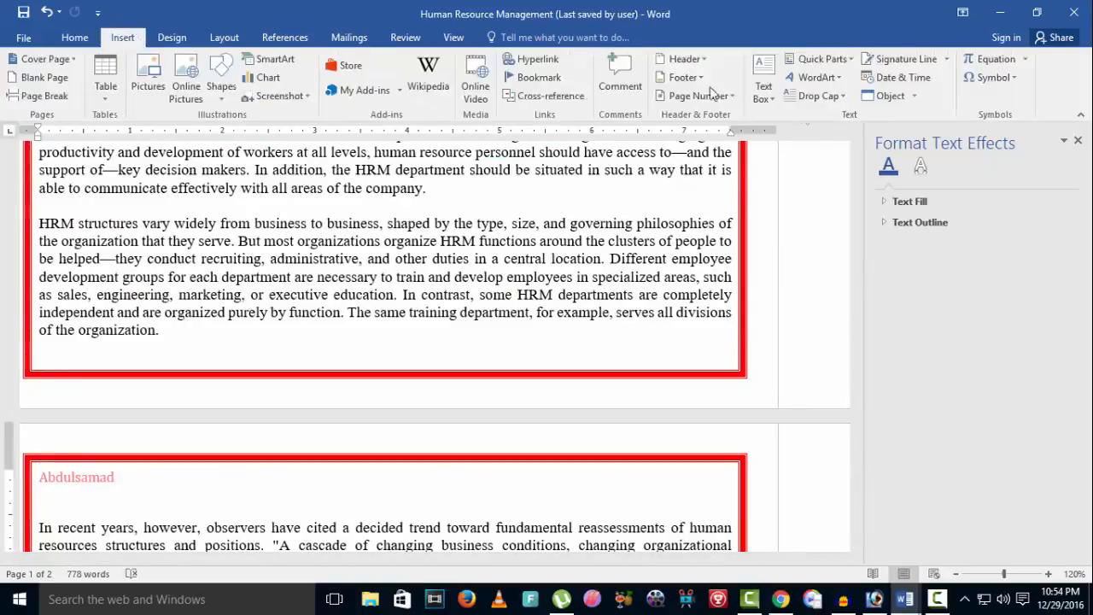
{"action": "left_click", "coordinate": [683, 59]}
{"action": "left_click", "coordinate": [687, 76]}
{"action": "left_click", "coordinate": [687, 77]}
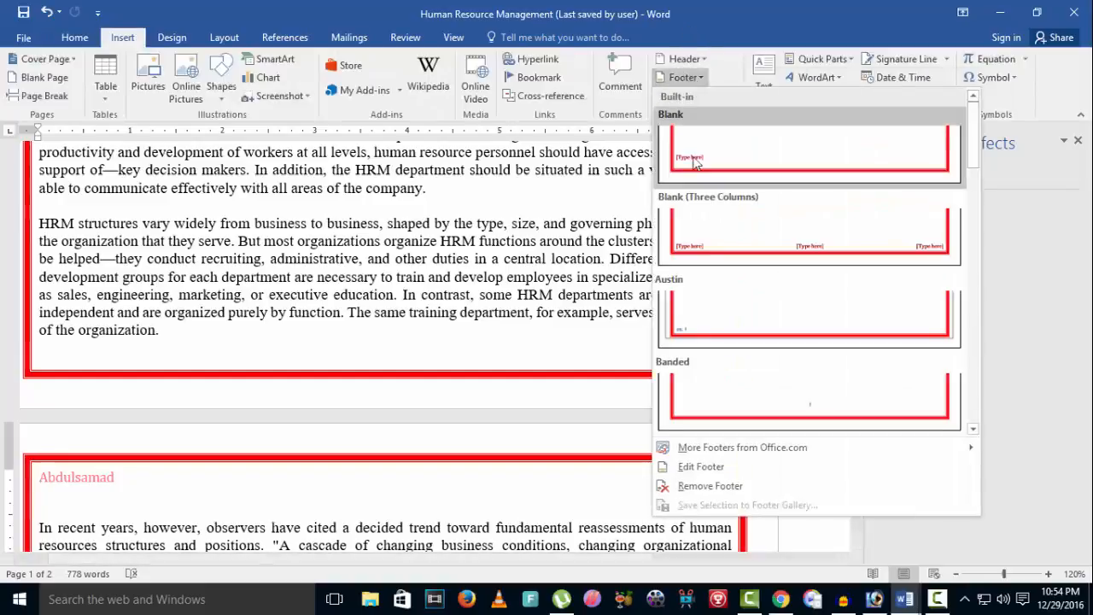
{"action": "left_click", "coordinate": [694, 162]}
{"action": "type", "text": "Abdulsamad"}
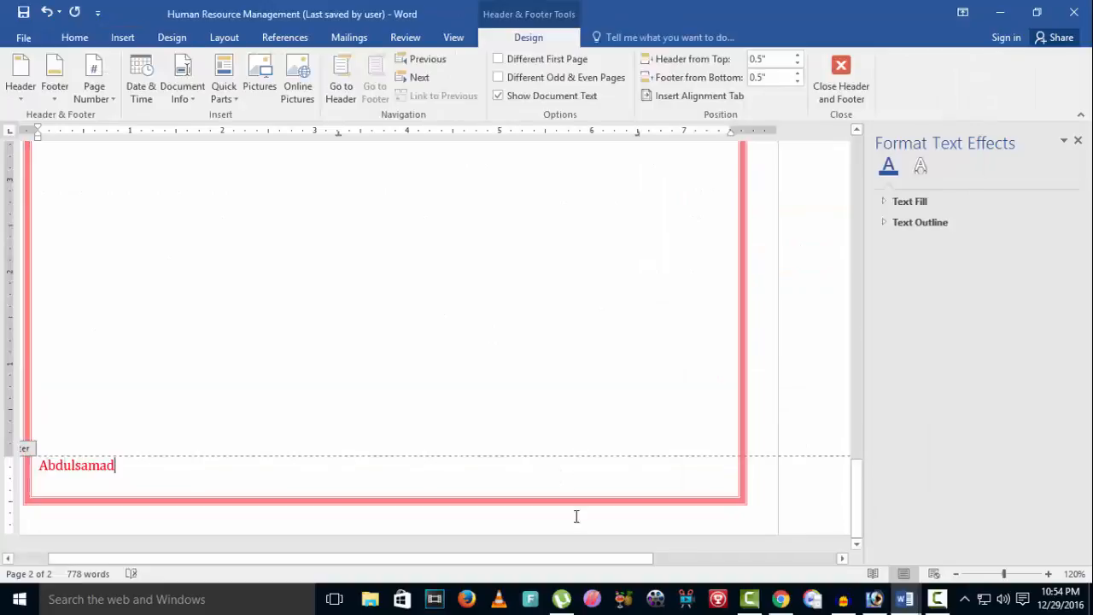
{"action": "double_click", "coordinate": [449, 405]}
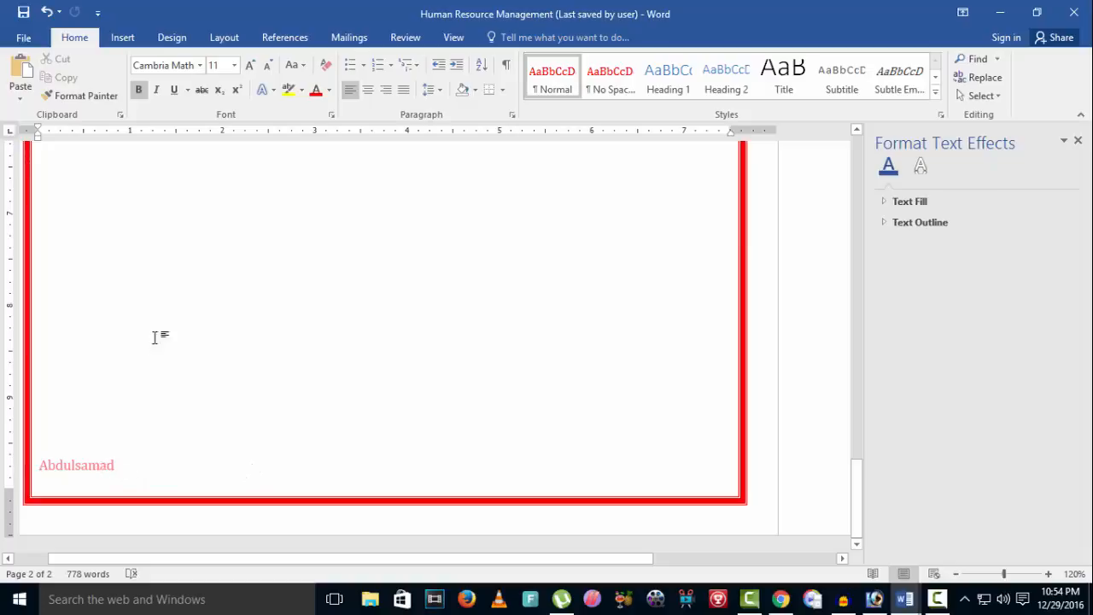
- Add empty paragraphs until the document runs to page 5, and check the repeated header and footer on the added pages
{"action": "key", "text": "Return"}
{"action": "key", "text": "Return"}
{"action": "key", "text": "Return"}
{"action": "key", "text": "Return"}
{"action": "key", "text": "Return"}
{"action": "key", "text": "Return"}
{"action": "key", "text": "Return"}
{"action": "key", "text": "Return"}
{"action": "key", "text": "Return"}
{"action": "key", "text": "Return"}
{"action": "key", "text": "Return"}
{"action": "key", "text": "Return"}
{"action": "key", "text": "Return"}
{"action": "key", "text": "Return"}
{"action": "key", "text": "Return"}
{"action": "key", "text": "Return"}
{"action": "key", "text": "Return"}
{"action": "key", "text": "Return"}
{"action": "key", "text": "Return"}
{"action": "key", "text": "Return"}
{"action": "key", "text": "Return"}
{"action": "key", "text": "Return"}
{"action": "key", "text": "Return"}
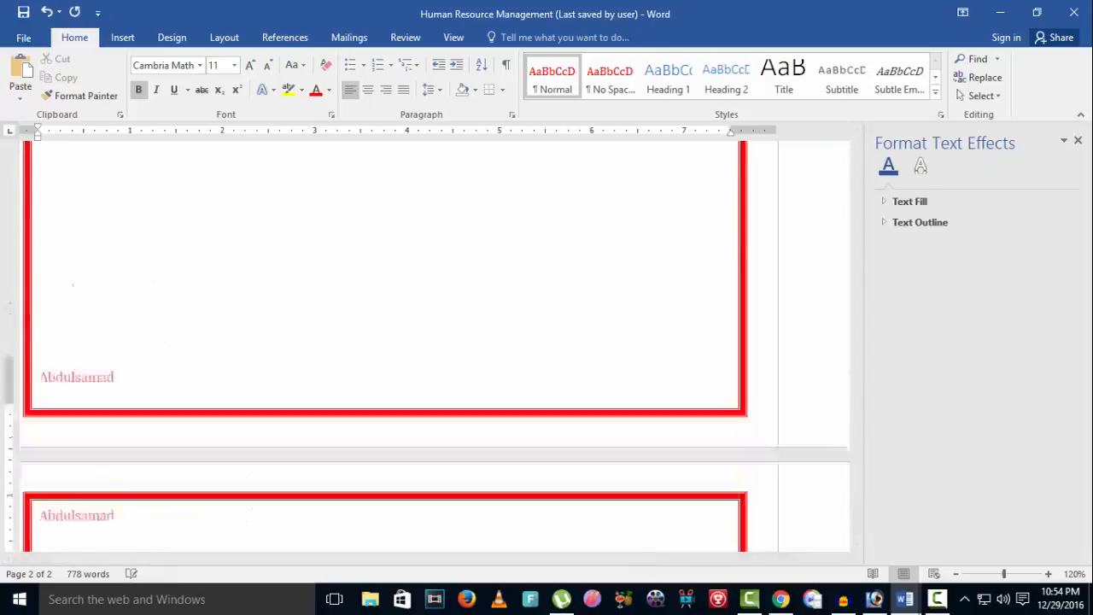
{"action": "key", "text": "Return"}
{"action": "key", "text": "Return"}
{"action": "key", "text": "Return"}
{"action": "key", "text": "Return"}
{"action": "key", "text": "Return"}
{"action": "key", "text": "Return"}
{"action": "key", "text": "Return"}
{"action": "key", "text": "Return"}
{"action": "key", "text": "Return"}
{"action": "key", "text": "Return"}
{"action": "key", "text": "Return"}
{"action": "key", "text": "Return"}
{"action": "key", "text": "Return"}
{"action": "key", "text": "Return"}
{"action": "key", "text": "Return"}
{"action": "key", "text": "Return"}
{"action": "key", "text": "Return"}
{"action": "key", "text": "Return"}
{"action": "key", "text": "Return"}
{"action": "key", "text": "Return"}
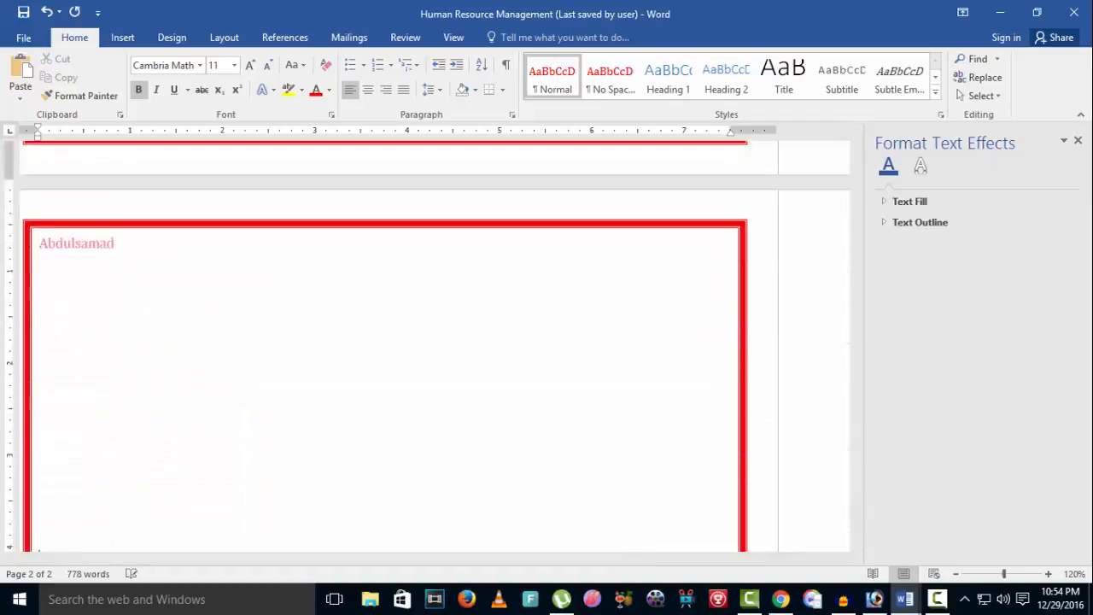
{"action": "key", "text": "Return"}
{"action": "key", "text": "Return"}
{"action": "key", "text": "Return"}
{"action": "key", "text": "Return"}
{"action": "key", "text": "Return"}
{"action": "key", "text": "Return"}
{"action": "key", "text": "Return"}
{"action": "key", "text": "Return"}
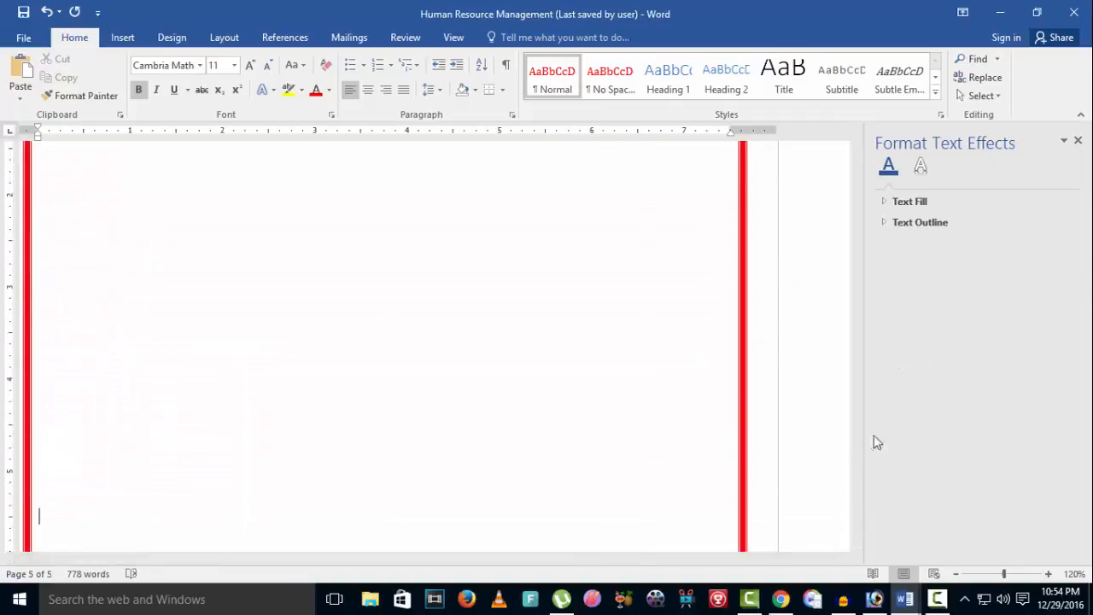
{"action": "left_click_drag", "start_coordinate": [859, 493], "coordinate": [946, 295]}
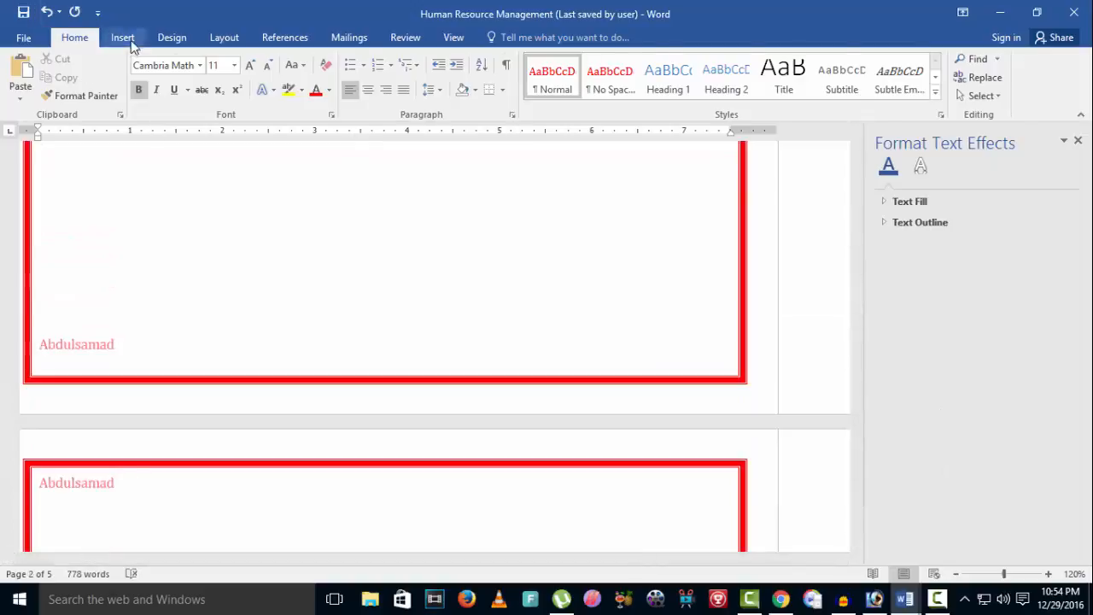
- Add Plain Number 1 page numbers at the top of the pages, check them up to page 1, and return to the body text
{"action": "left_click", "coordinate": [124, 38]}
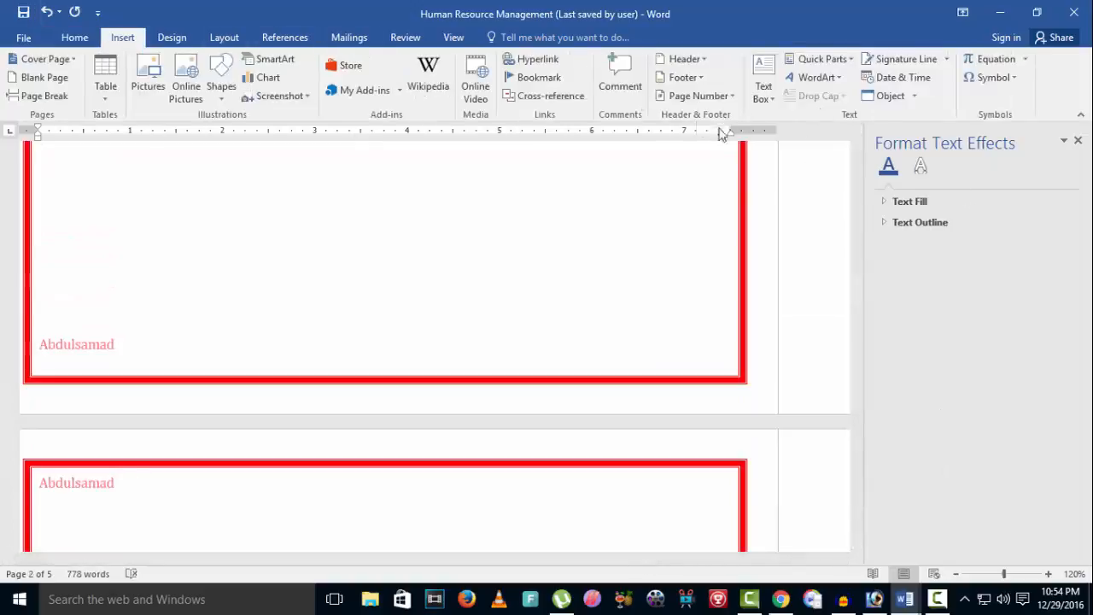
{"action": "left_click", "coordinate": [699, 96]}
{"action": "mouse_move", "coordinate": [692, 120]}
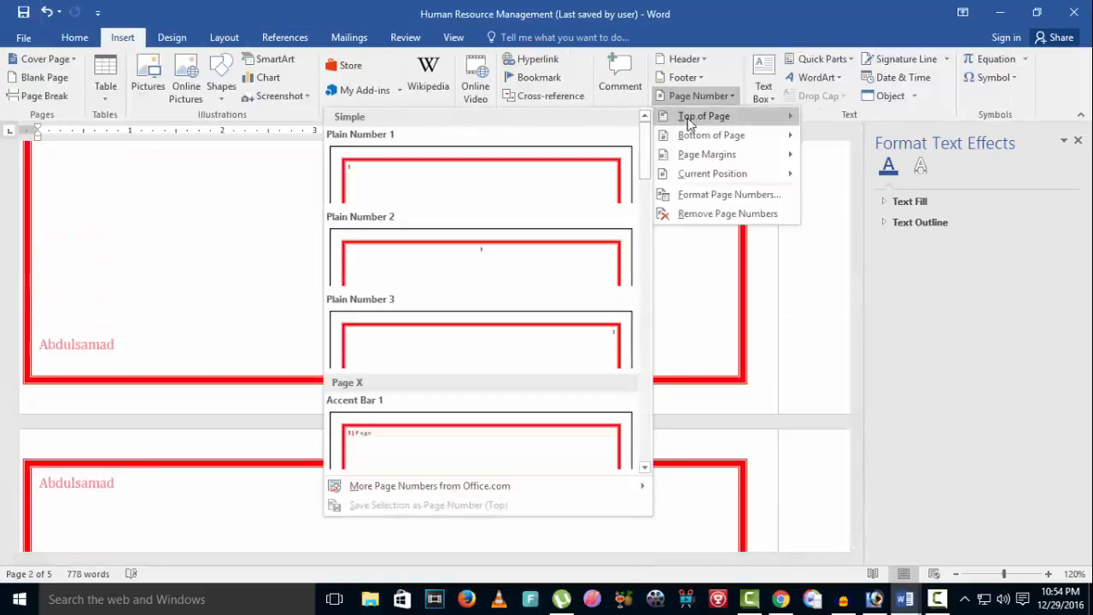
{"action": "left_click", "coordinate": [510, 170]}
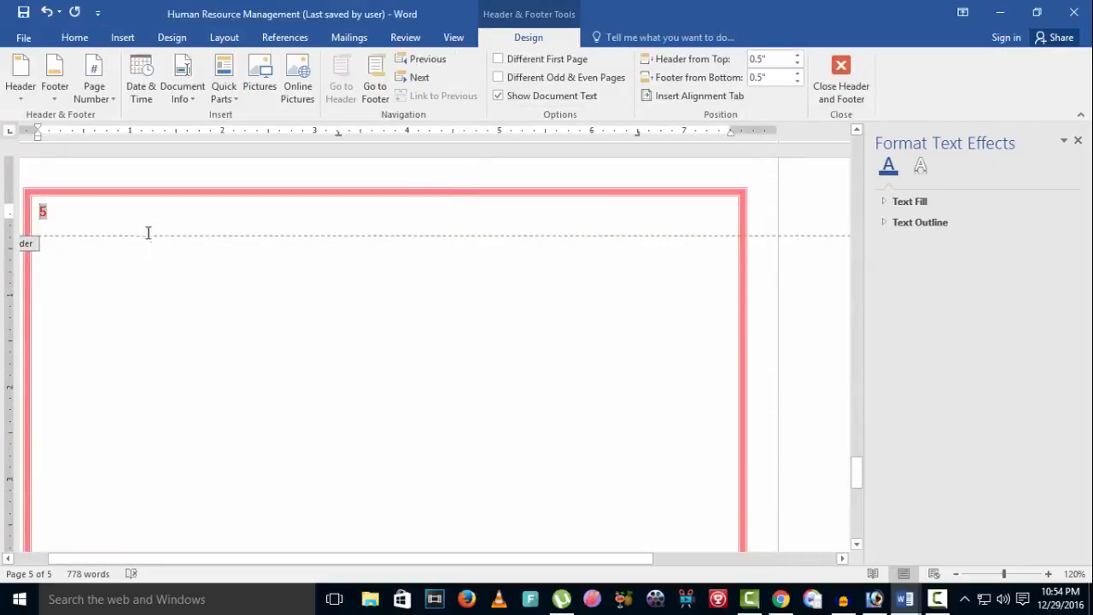
{"action": "scroll", "coordinate": [156, 248], "scroll_direction": "up", "scroll_amount": 15}
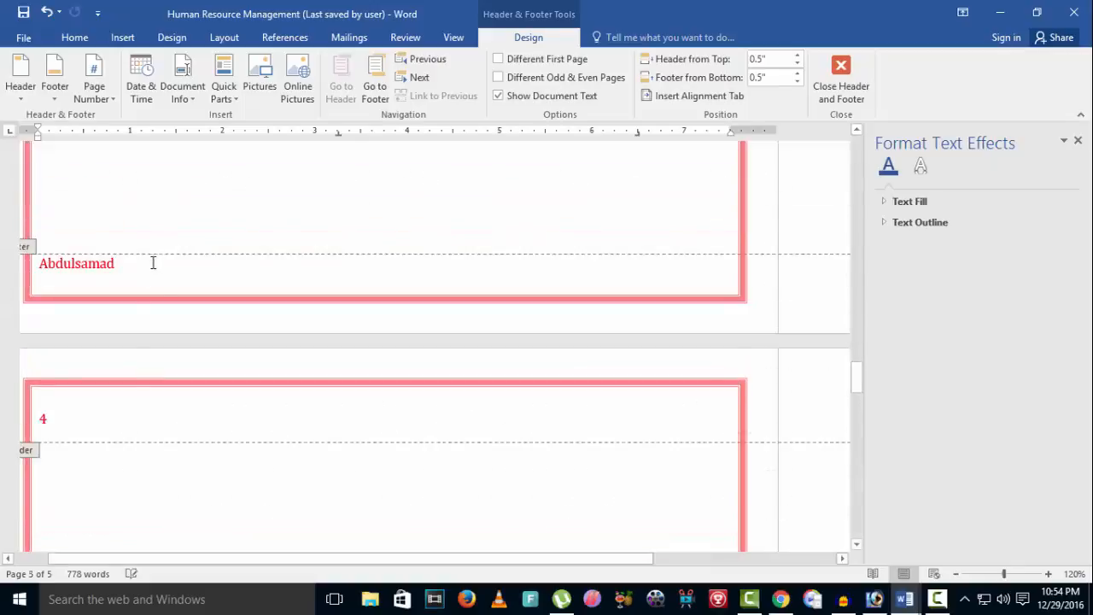
{"action": "scroll", "coordinate": [191, 376], "scroll_direction": "up", "scroll_amount": 15}
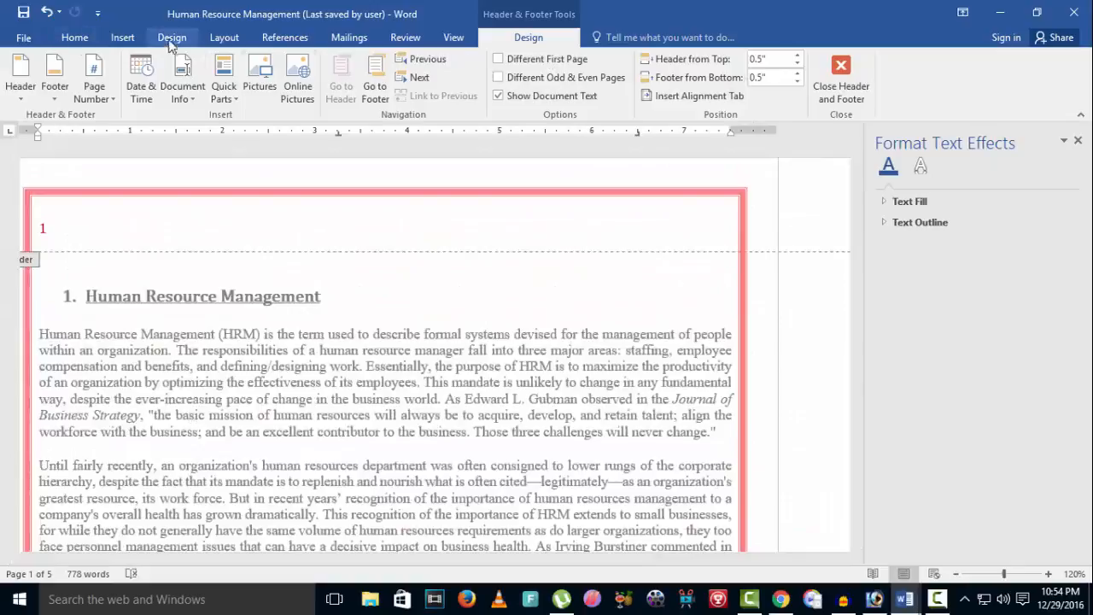
{"action": "double_click", "coordinate": [174, 349]}
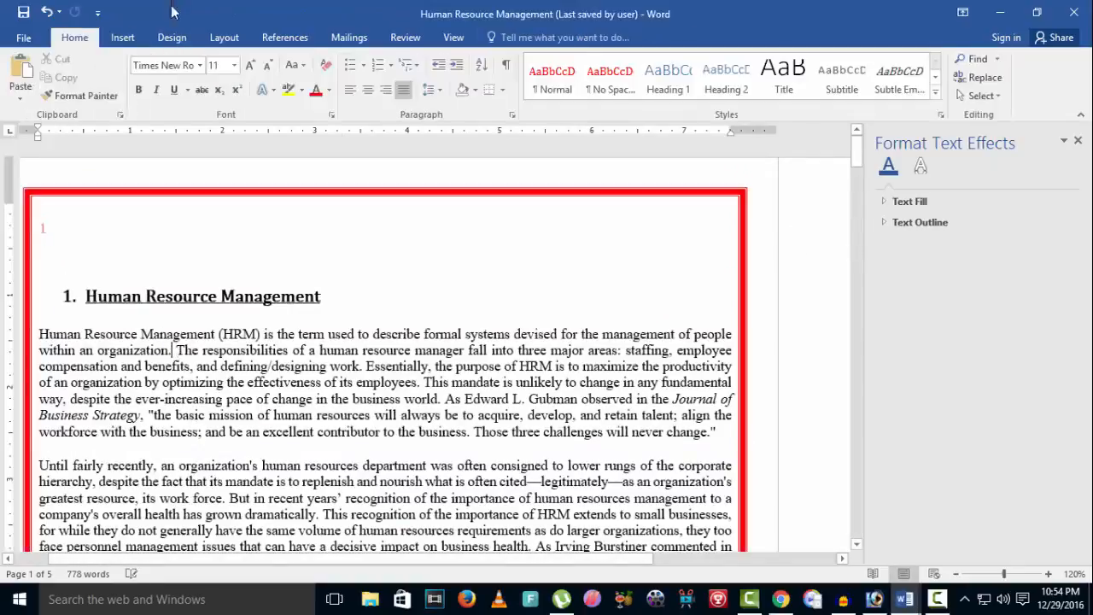
- Insert the built-in Austin Quote text box and move it above the Human Resource Management heading on page 1
{"action": "left_click", "coordinate": [128, 40]}
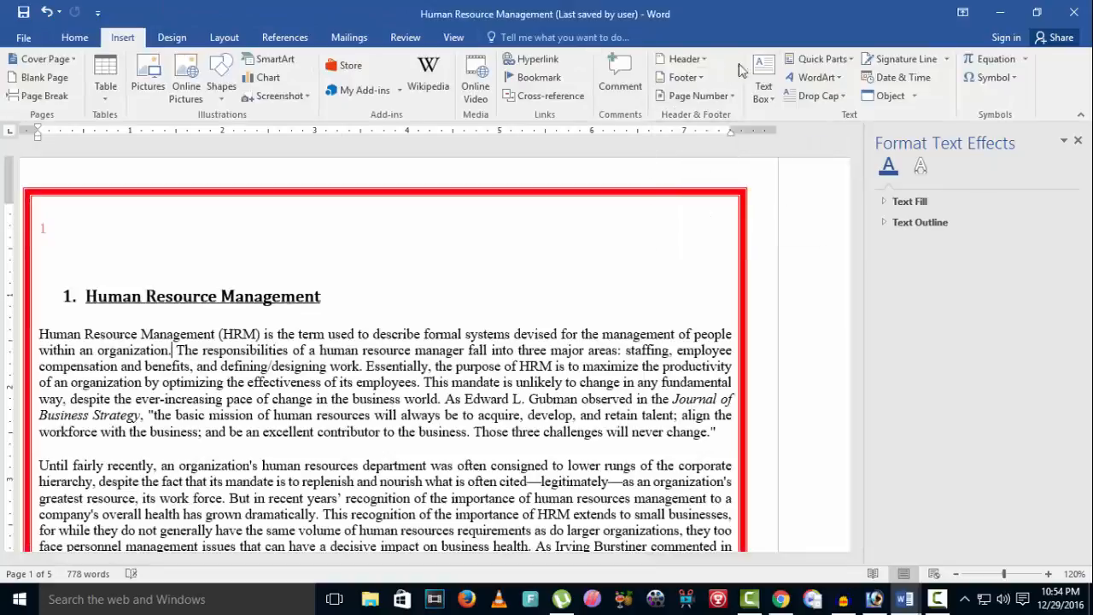
{"action": "left_click", "coordinate": [763, 84]}
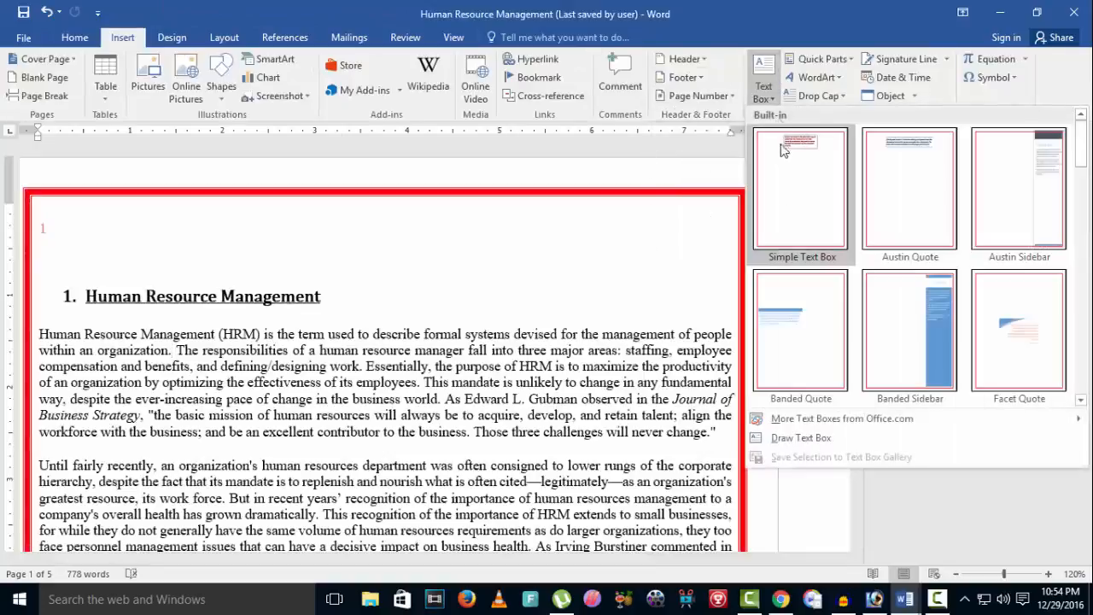
{"action": "left_click", "coordinate": [883, 181]}
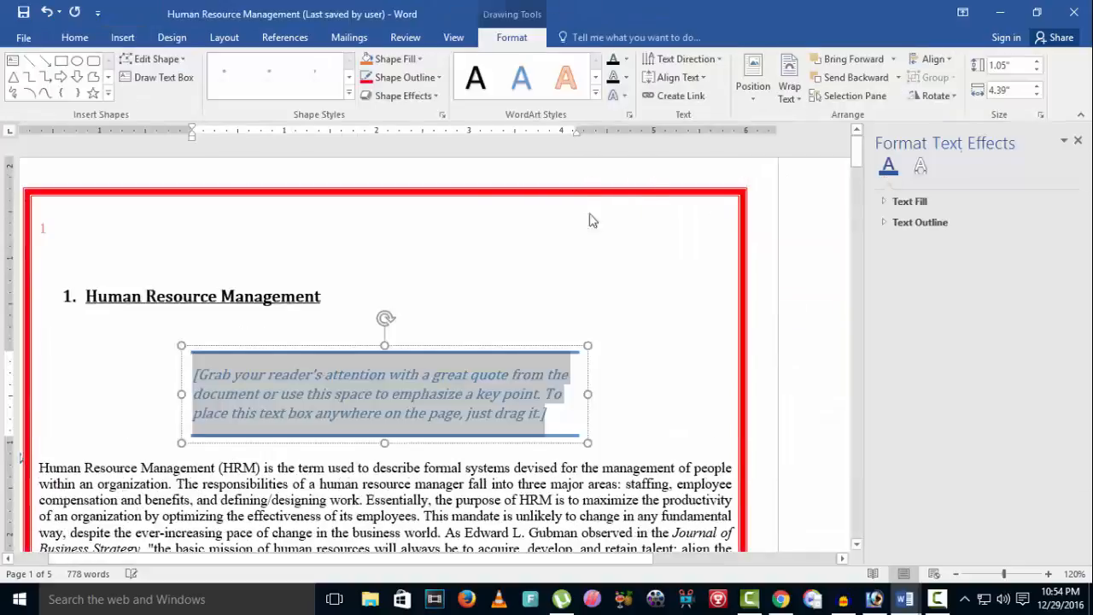
{"action": "left_click_drag", "start_coordinate": [514, 352], "coordinate": [628, 213]}
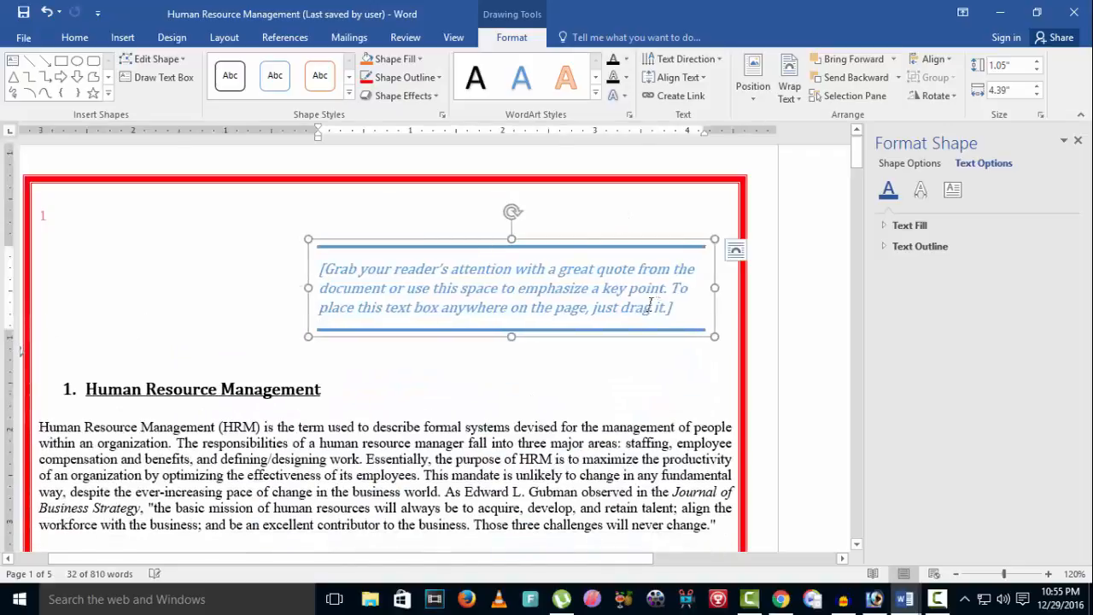
- Replace the quote text box's placeholder with "Theory Copy Paste By" followed by the author's first name
{"action": "triple_click", "coordinate": [670, 316]}
{"action": "key", "text": "BackSpace"}
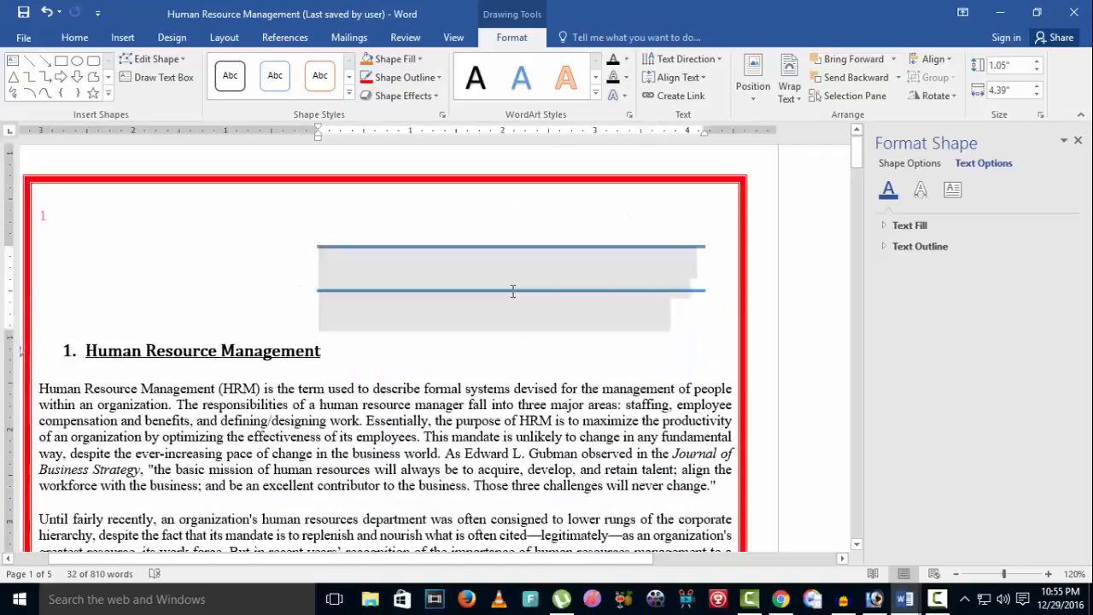
{"action": "type", "text": "A"}
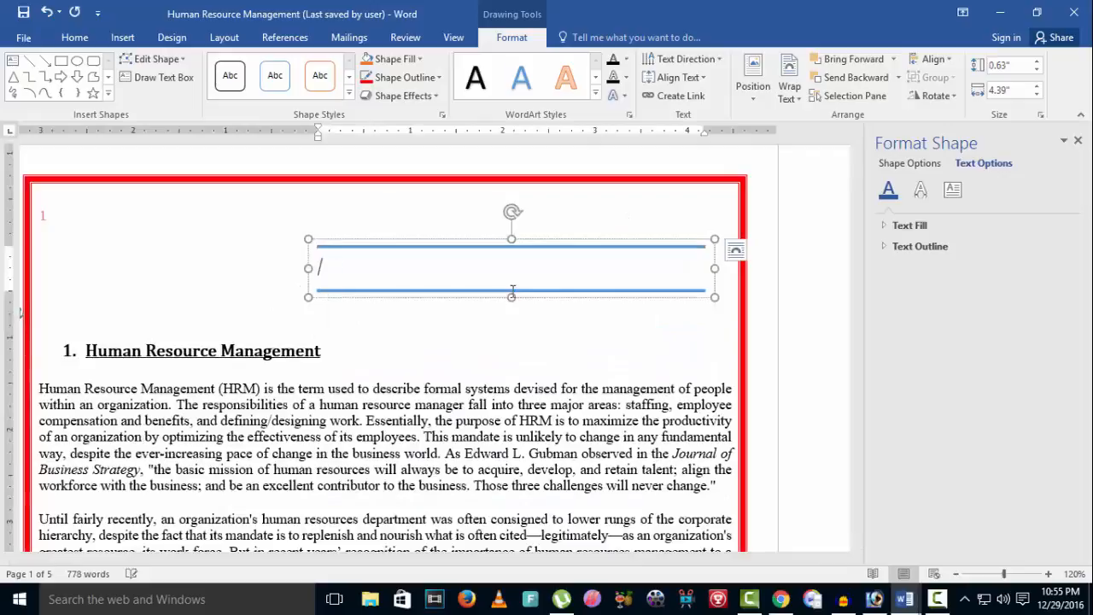
{"action": "type", "text": "heory Copy Paste By Abdulsamad"}
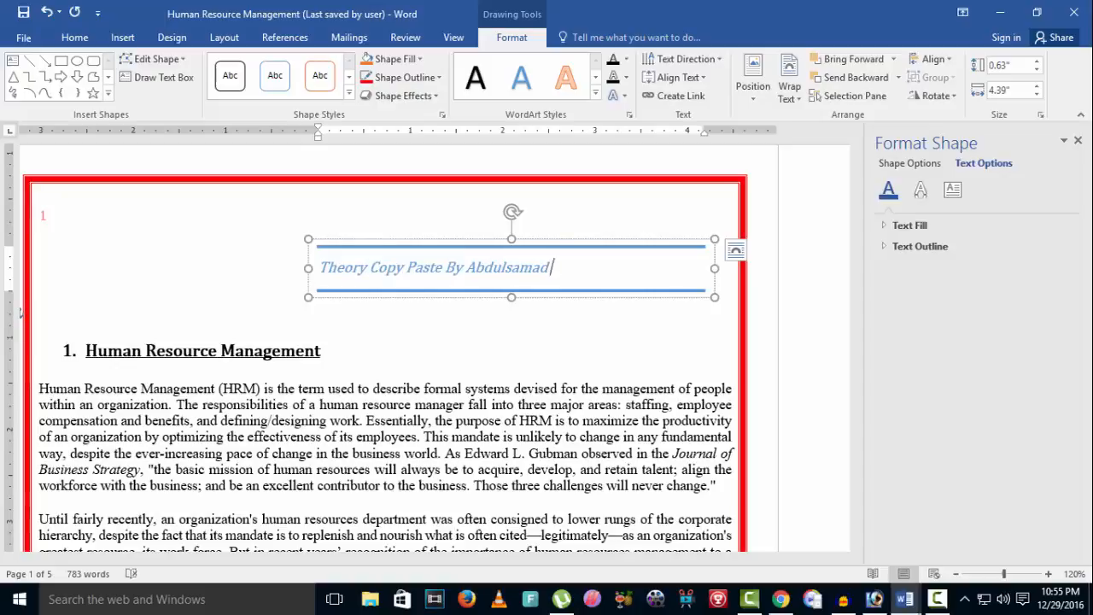
- Narrow the quote text box to 3.8" wide, and try rotating it before bringing it back to level
{"action": "left_click", "coordinate": [573, 320]}
{"action": "left_click", "coordinate": [589, 268]}
{"action": "left_click_drag", "start_coordinate": [512, 213], "coordinate": [441, 281]}
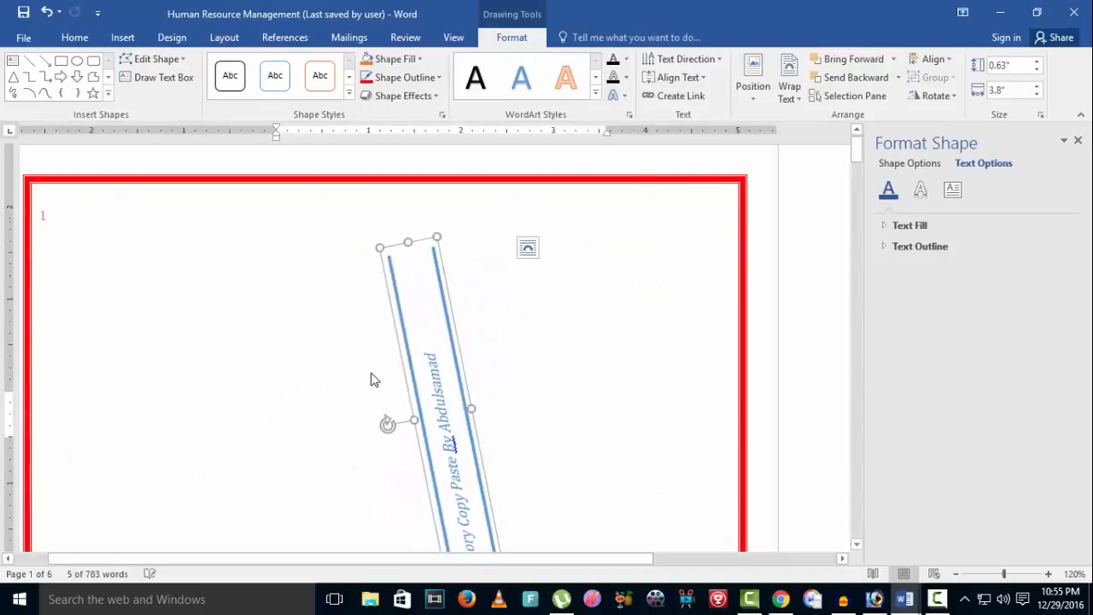
{"action": "left_click_drag", "start_coordinate": [385, 425], "coordinate": [439, 179]}
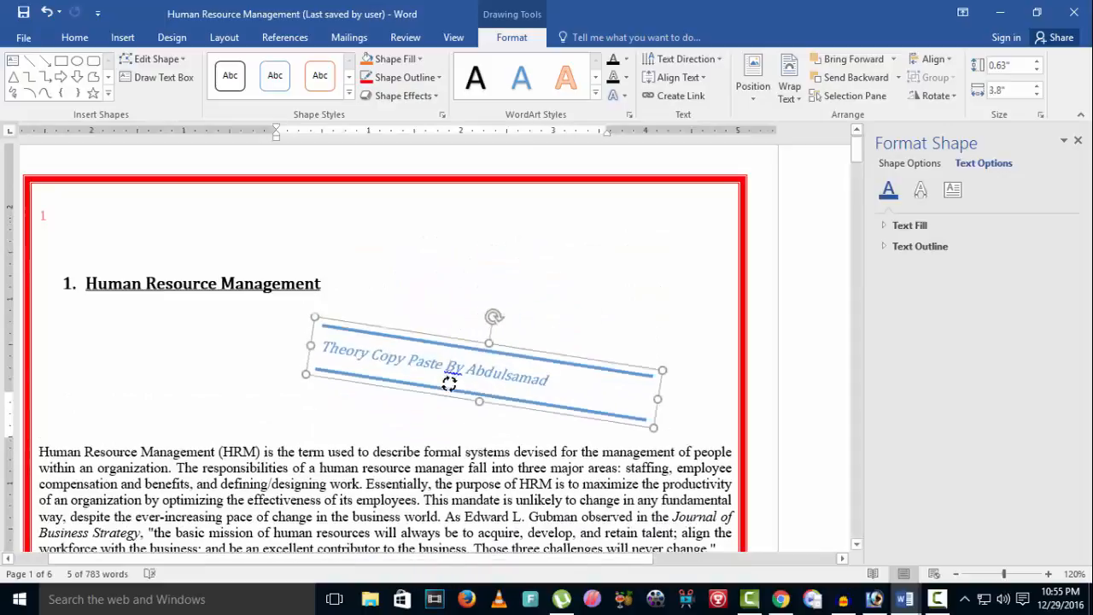
{"action": "left_click_drag", "start_coordinate": [437, 385], "coordinate": [444, 385]}
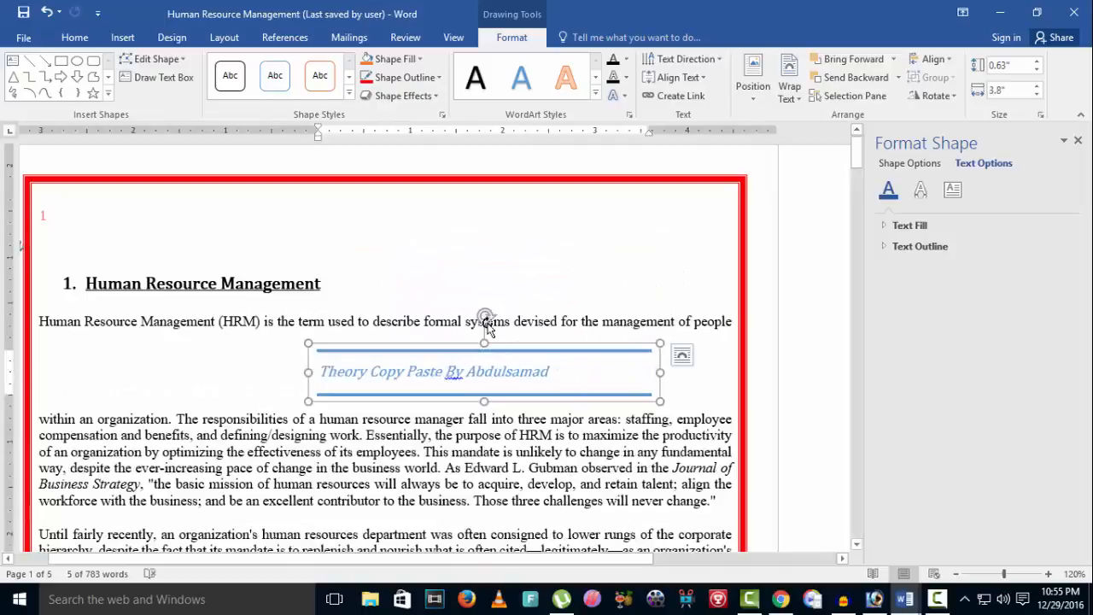
{"action": "left_click", "coordinate": [583, 371]}
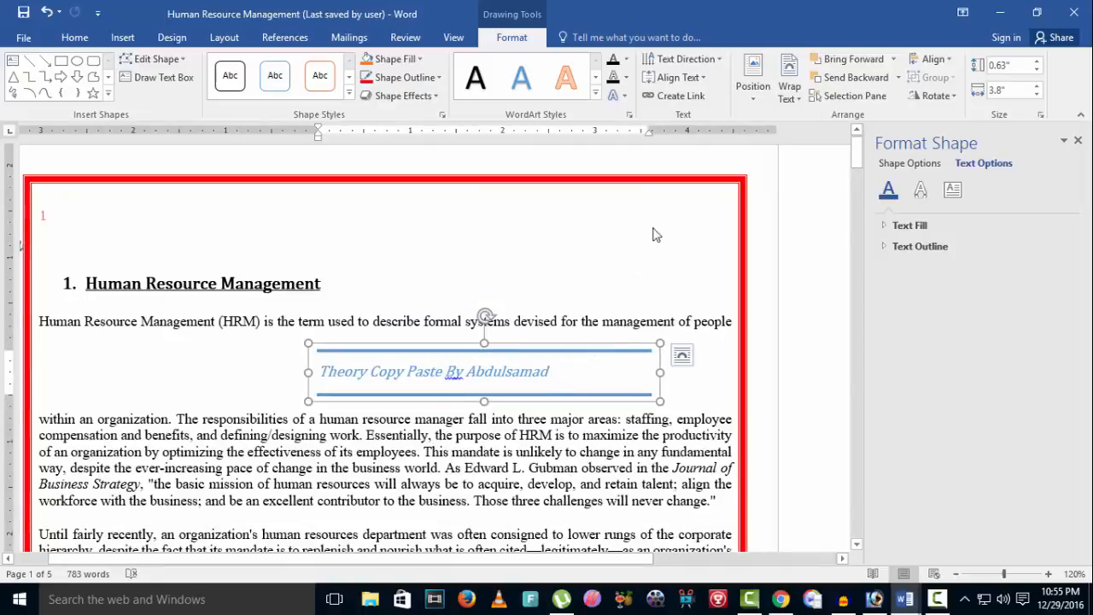
- Set the quote text box's layout to In Line with Text and deselect it
{"action": "left_click", "coordinate": [74, 38]}
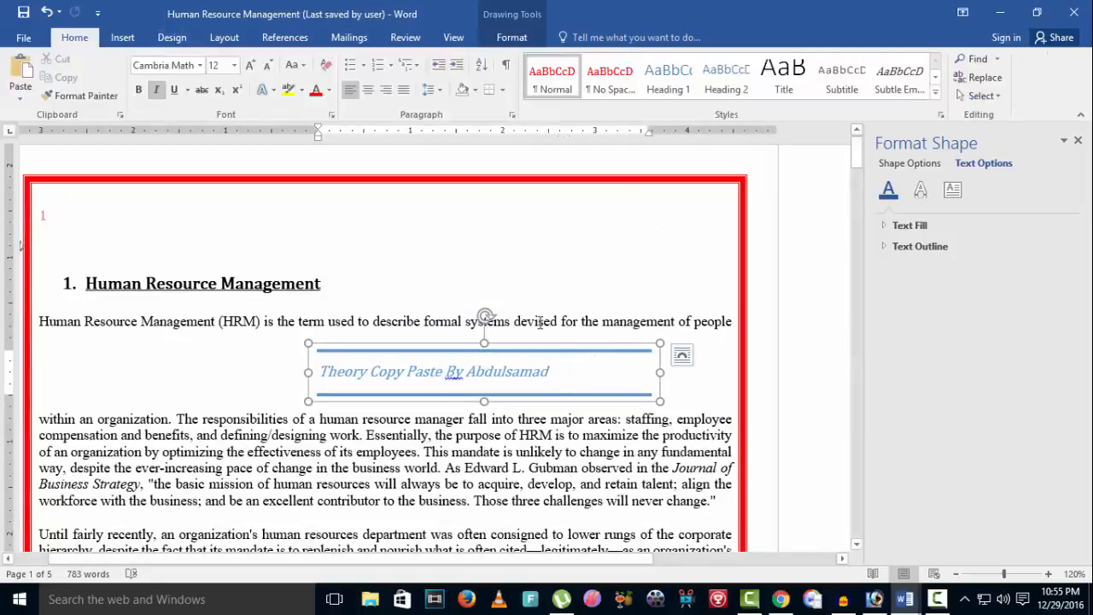
{"action": "left_click", "coordinate": [682, 357]}
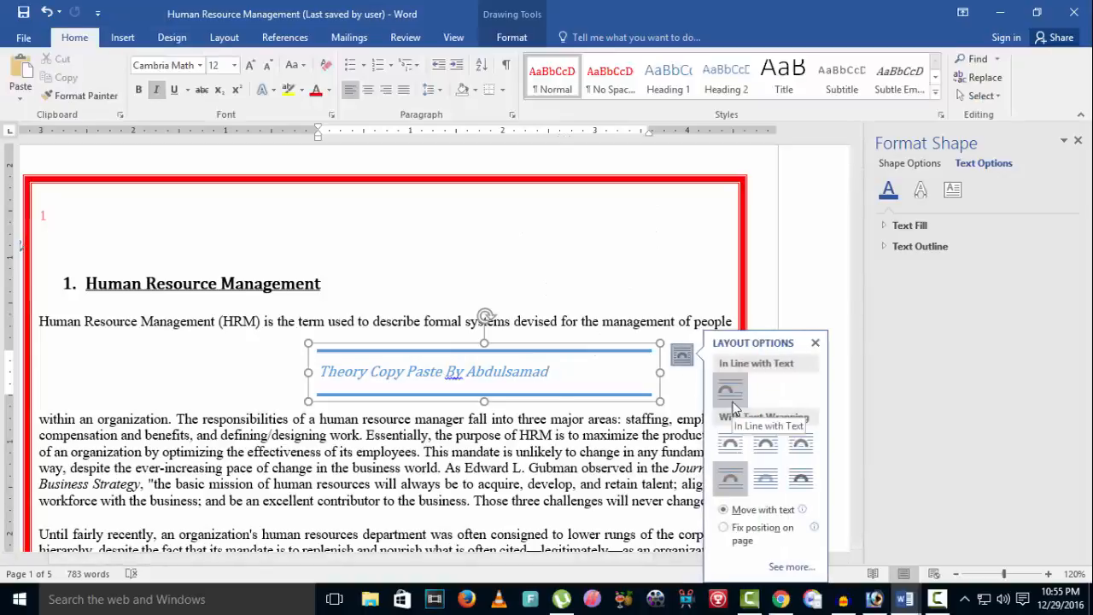
{"action": "left_click", "coordinate": [721, 390]}
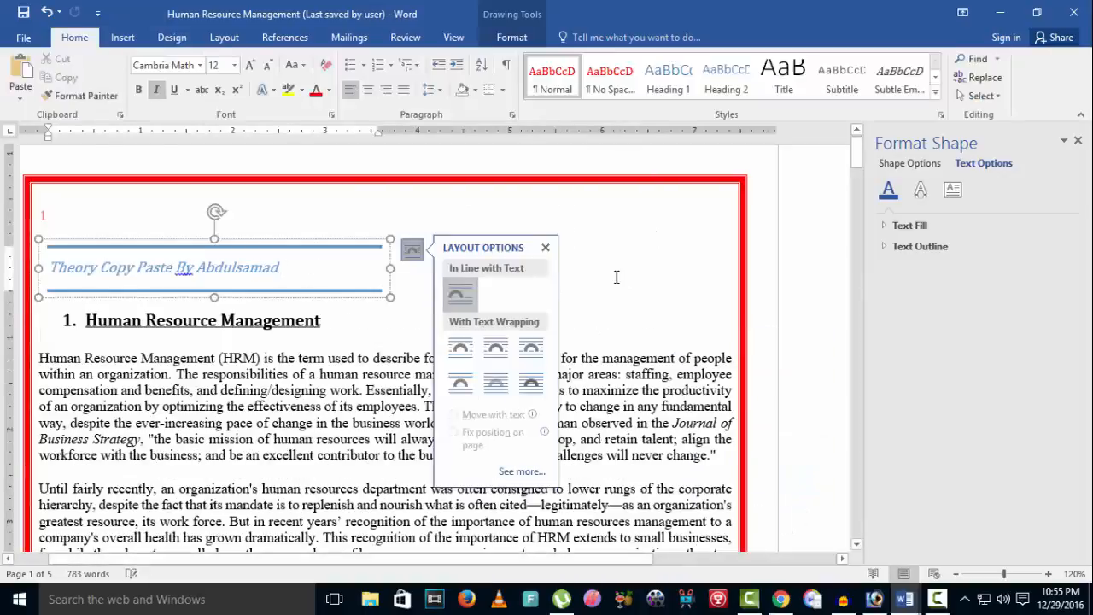
{"action": "left_click", "coordinate": [580, 269]}
{"action": "scroll", "coordinate": [453, 368], "scroll_direction": "down", "scroll_amount": 10}
{"action": "scroll", "coordinate": [480, 217], "scroll_direction": "up", "scroll_amount": 10}
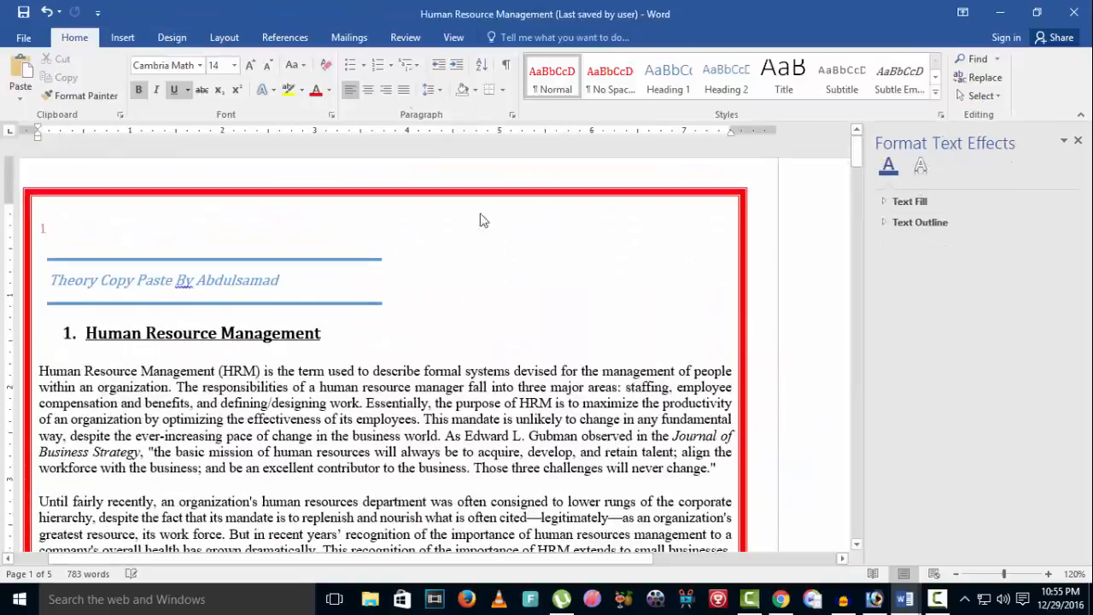
{"action": "left_click", "coordinate": [124, 34]}
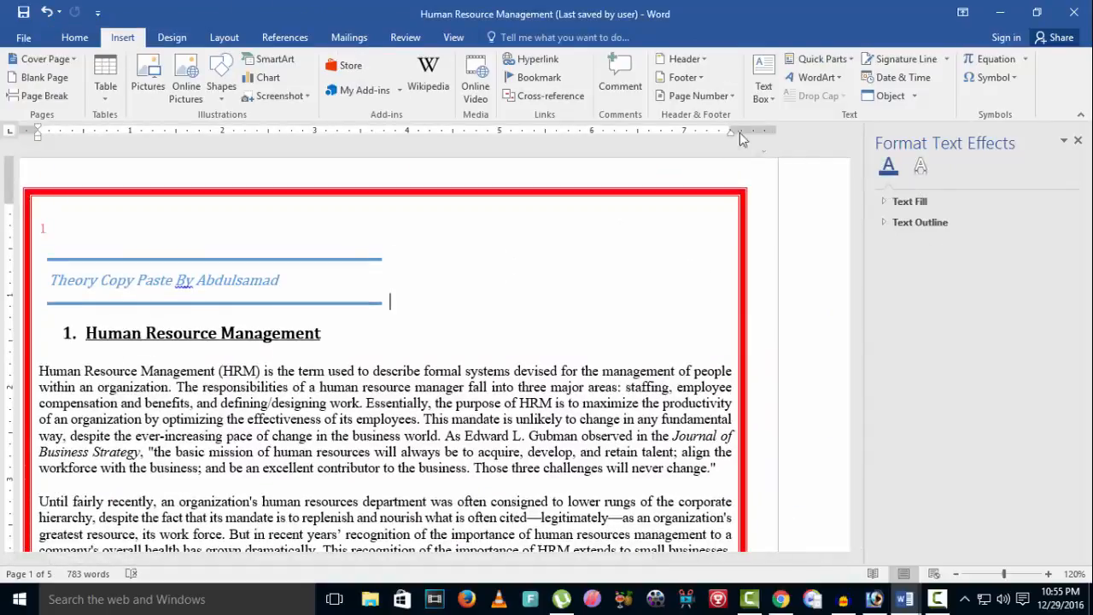